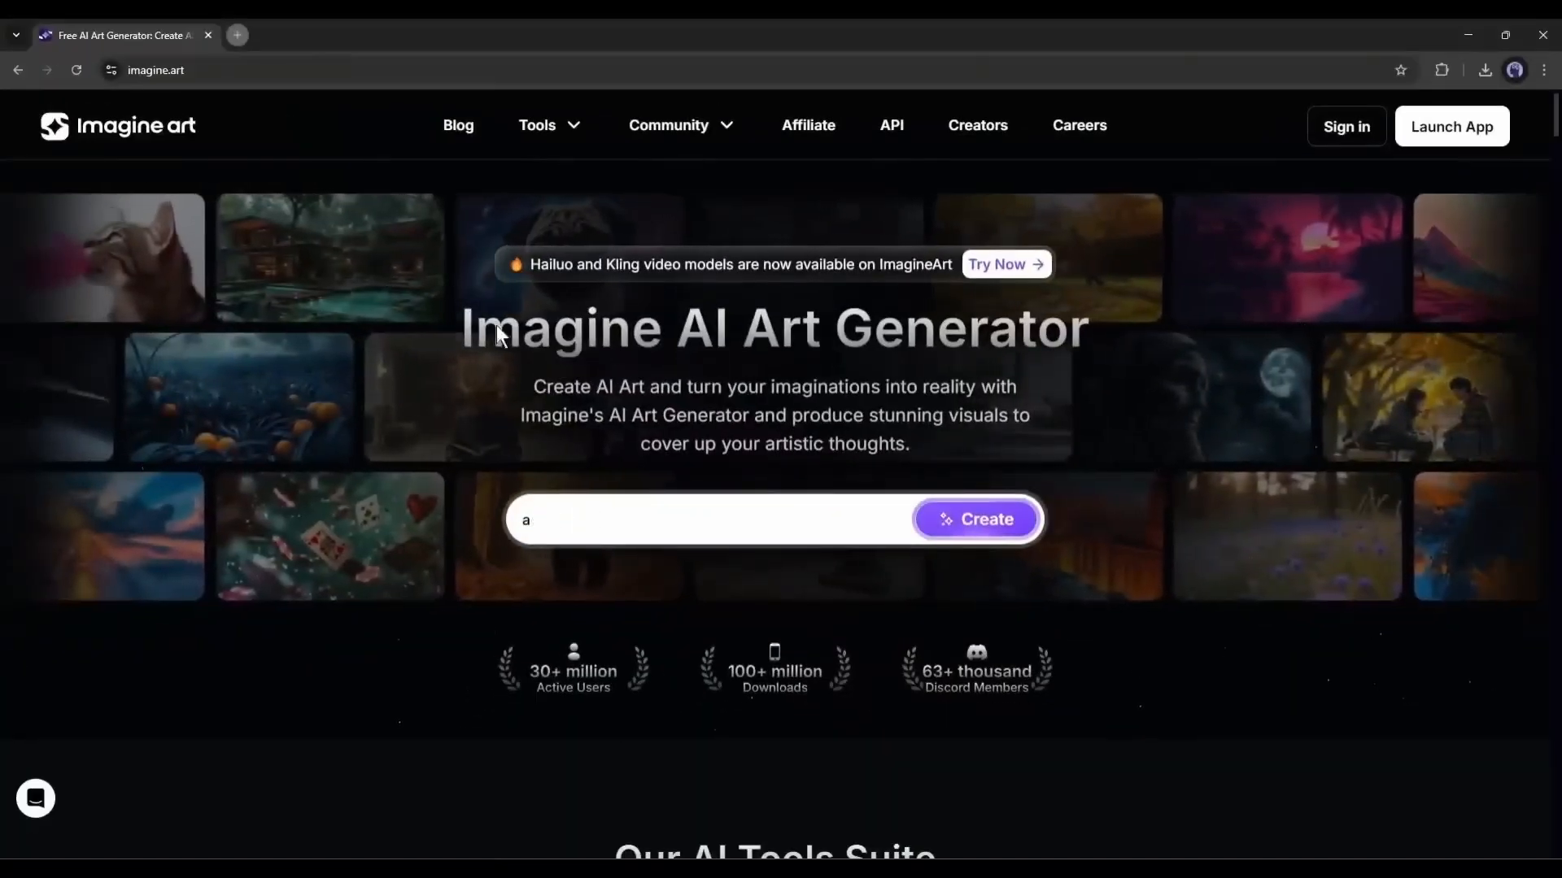
- Look through the AI tools suite on the ImagineArt home page, from Text to Image down to Character Consistency
drag(370, 645, 808, 325)
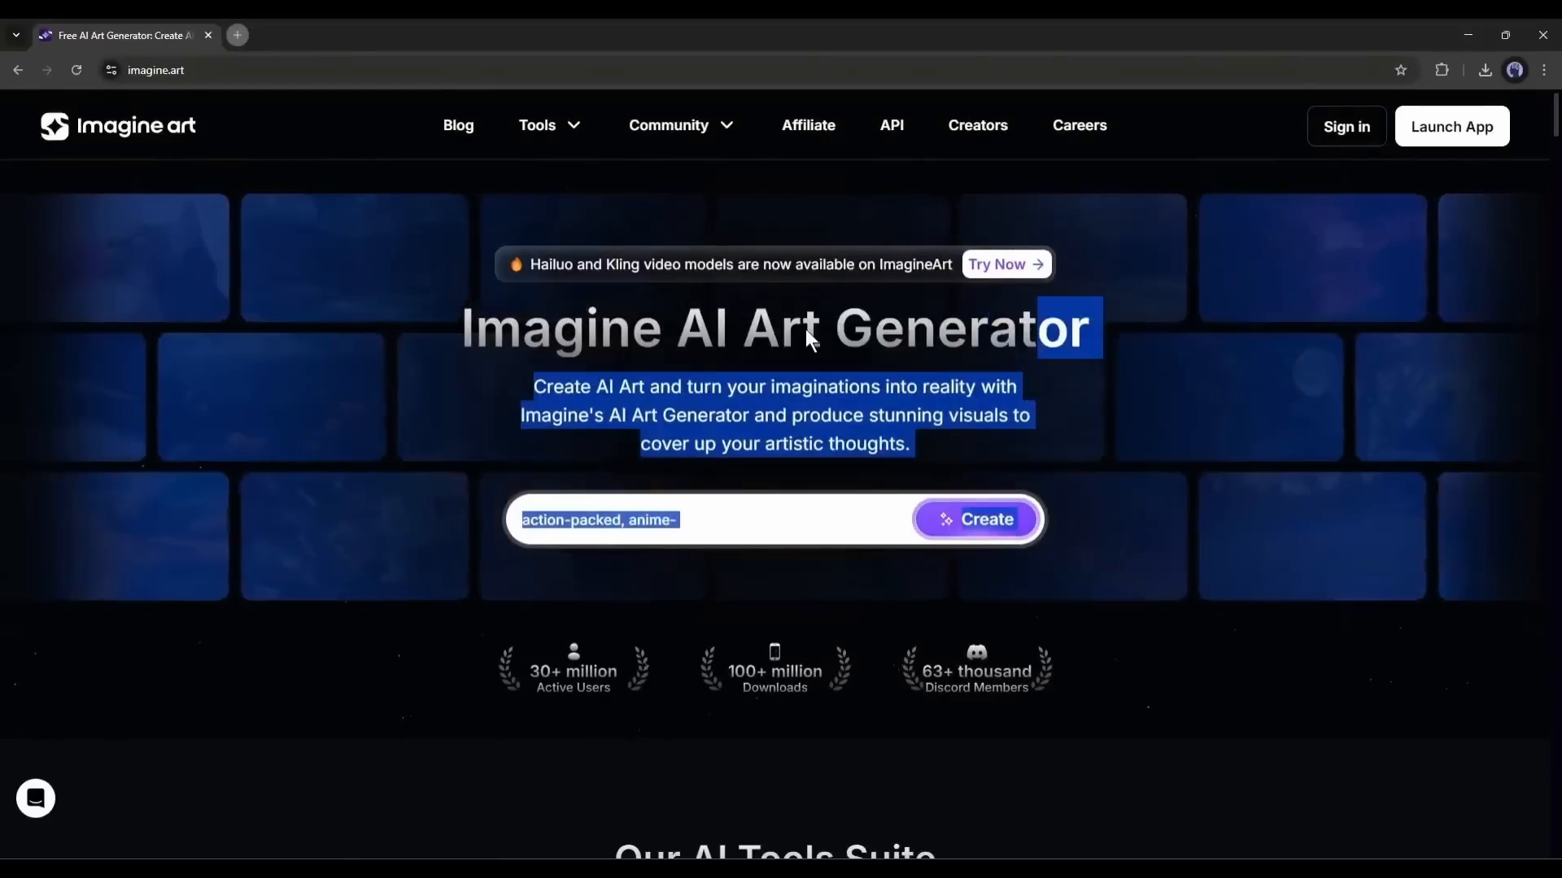
click(781, 330)
scroll(416, 309, down, 7)
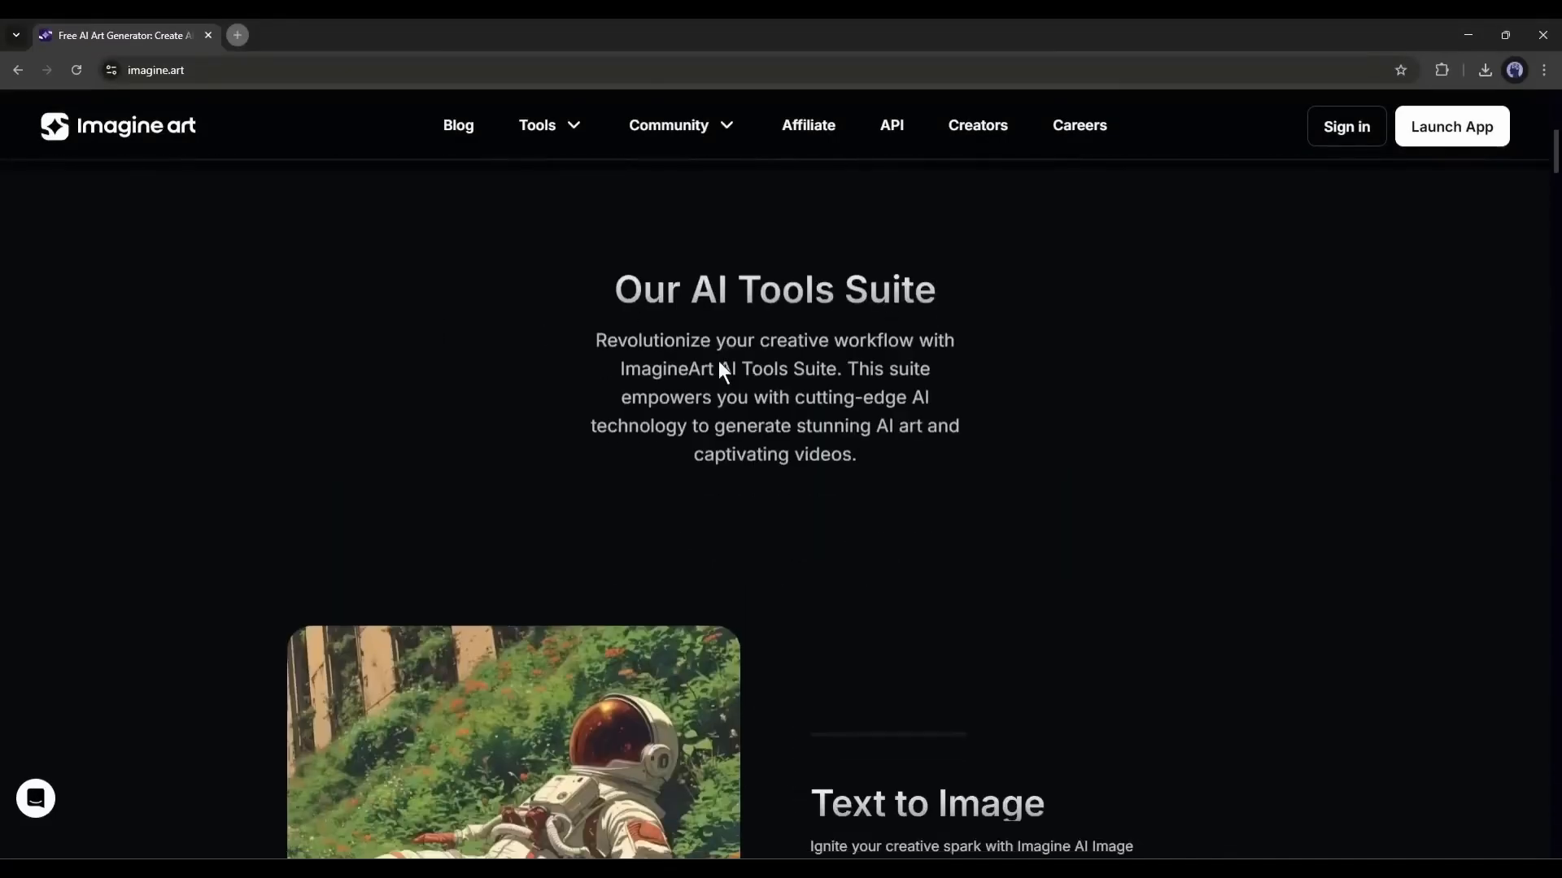
scroll(828, 379, down, 5)
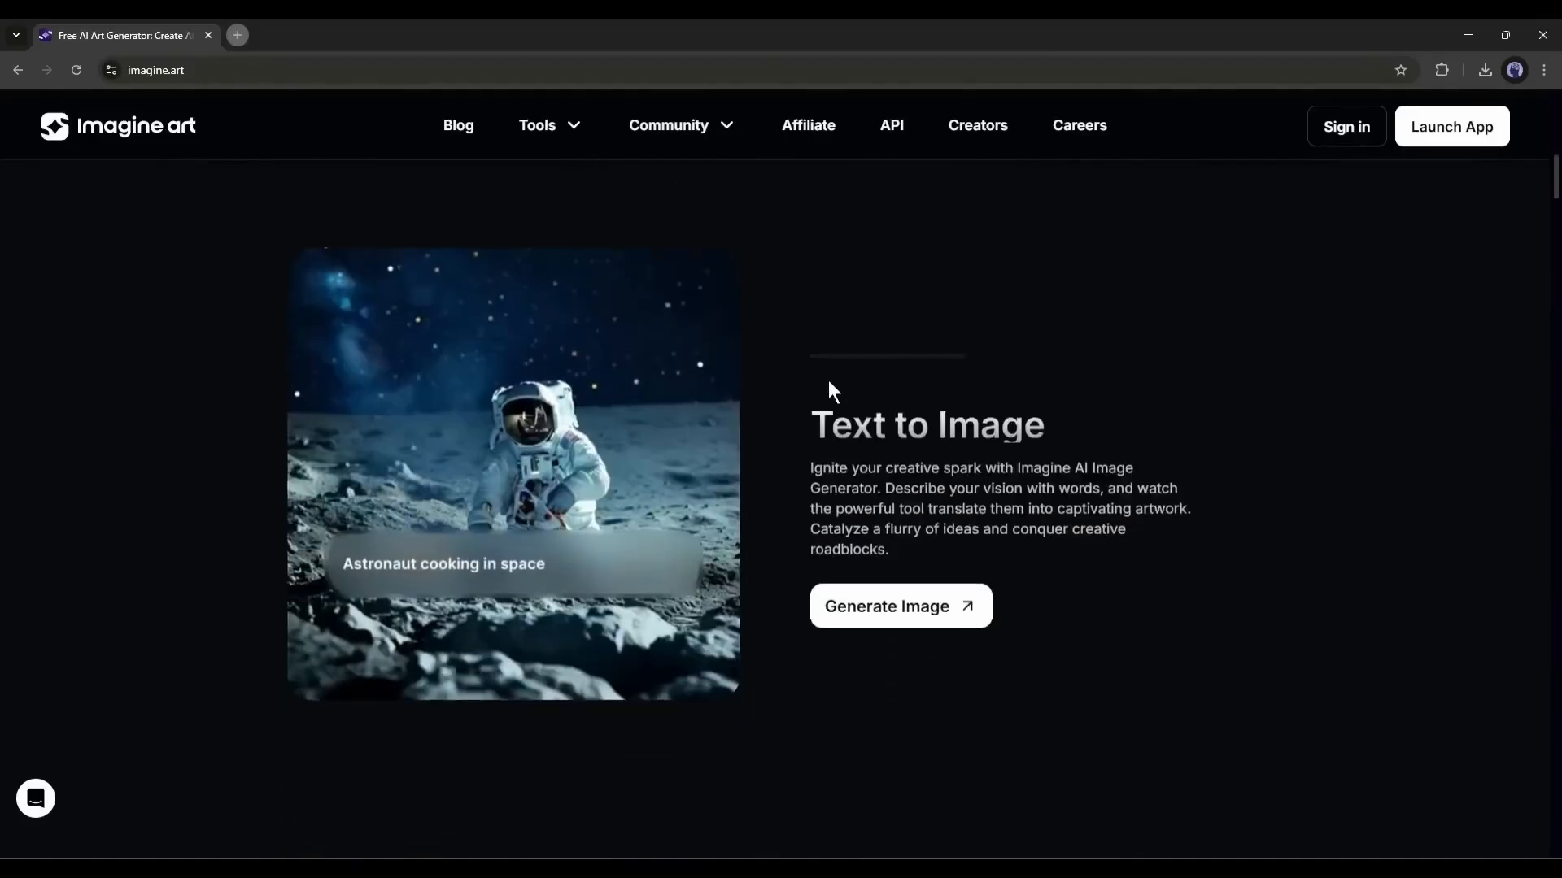
scroll(670, 399, down, 5)
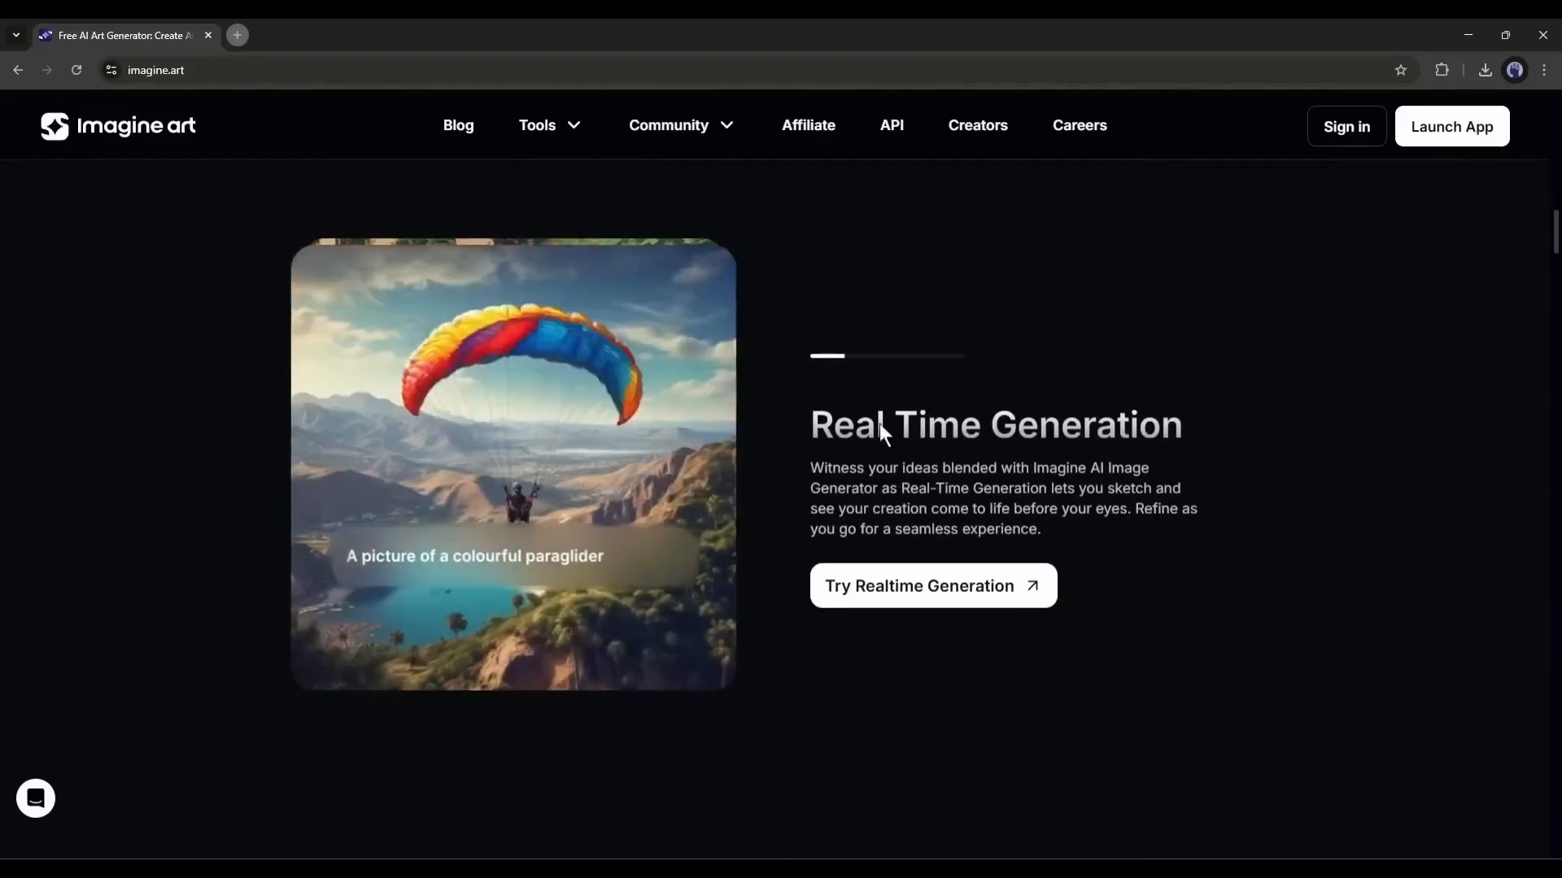
scroll(929, 422, down, 2)
scroll(929, 423, down, 3)
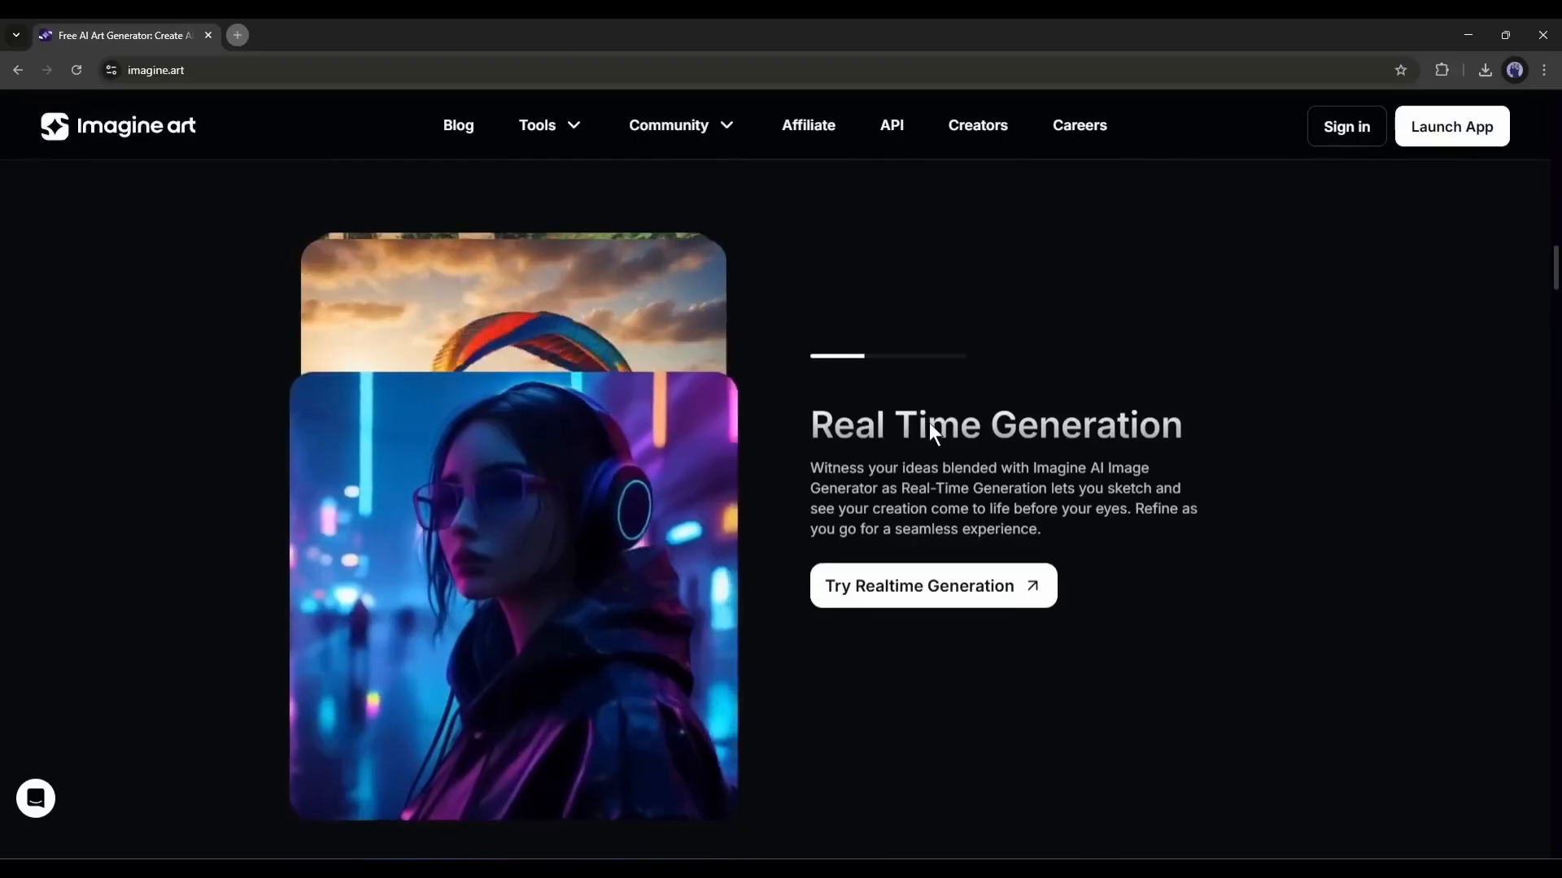
scroll(928, 432, down, 5)
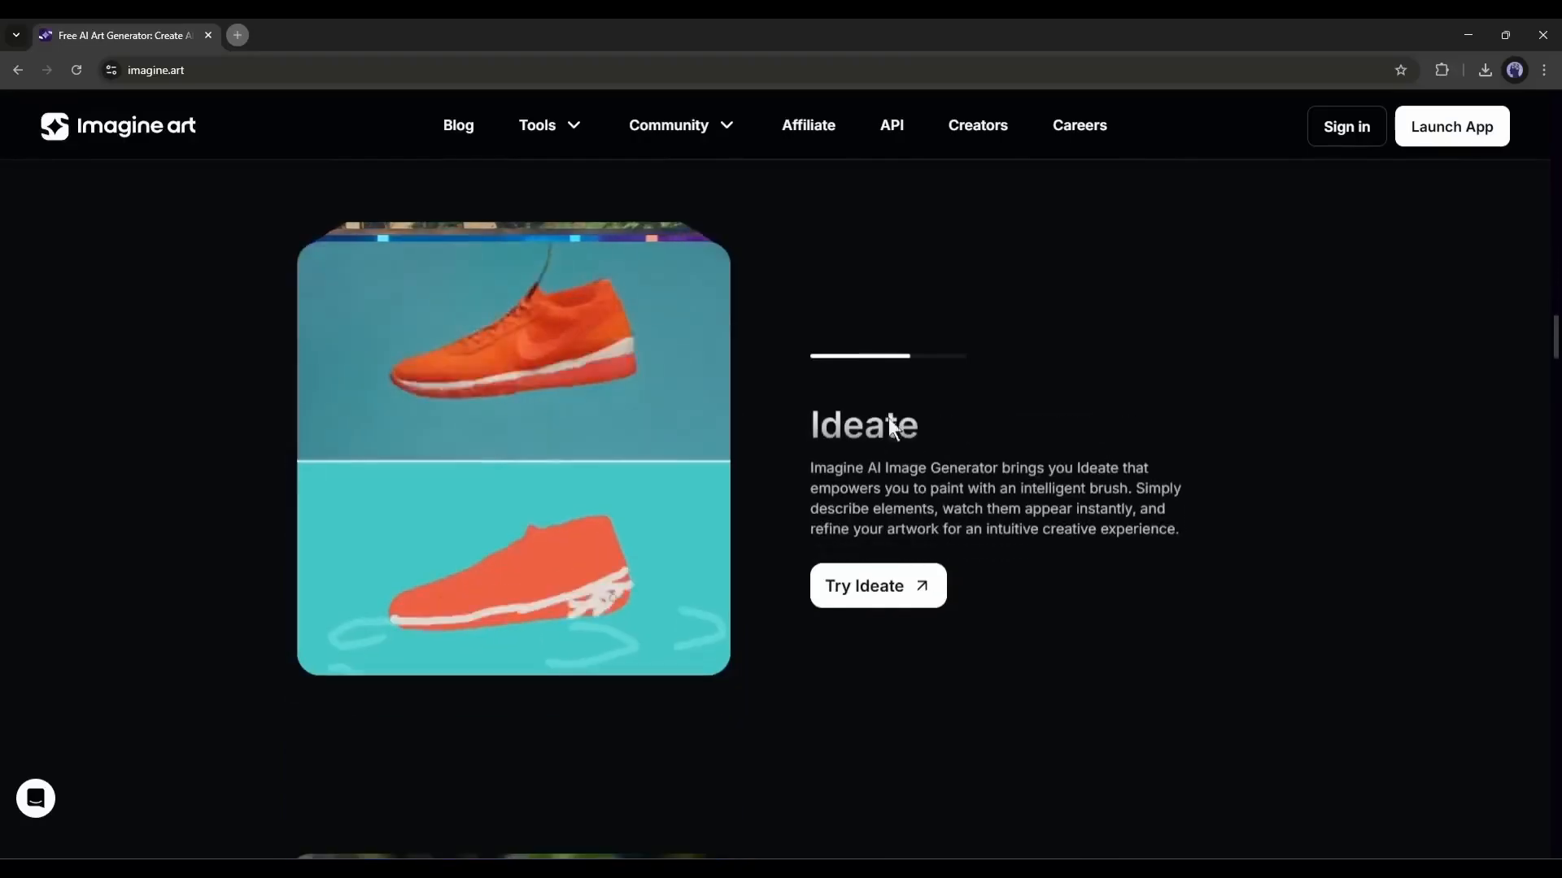
scroll(921, 432, down, 3)
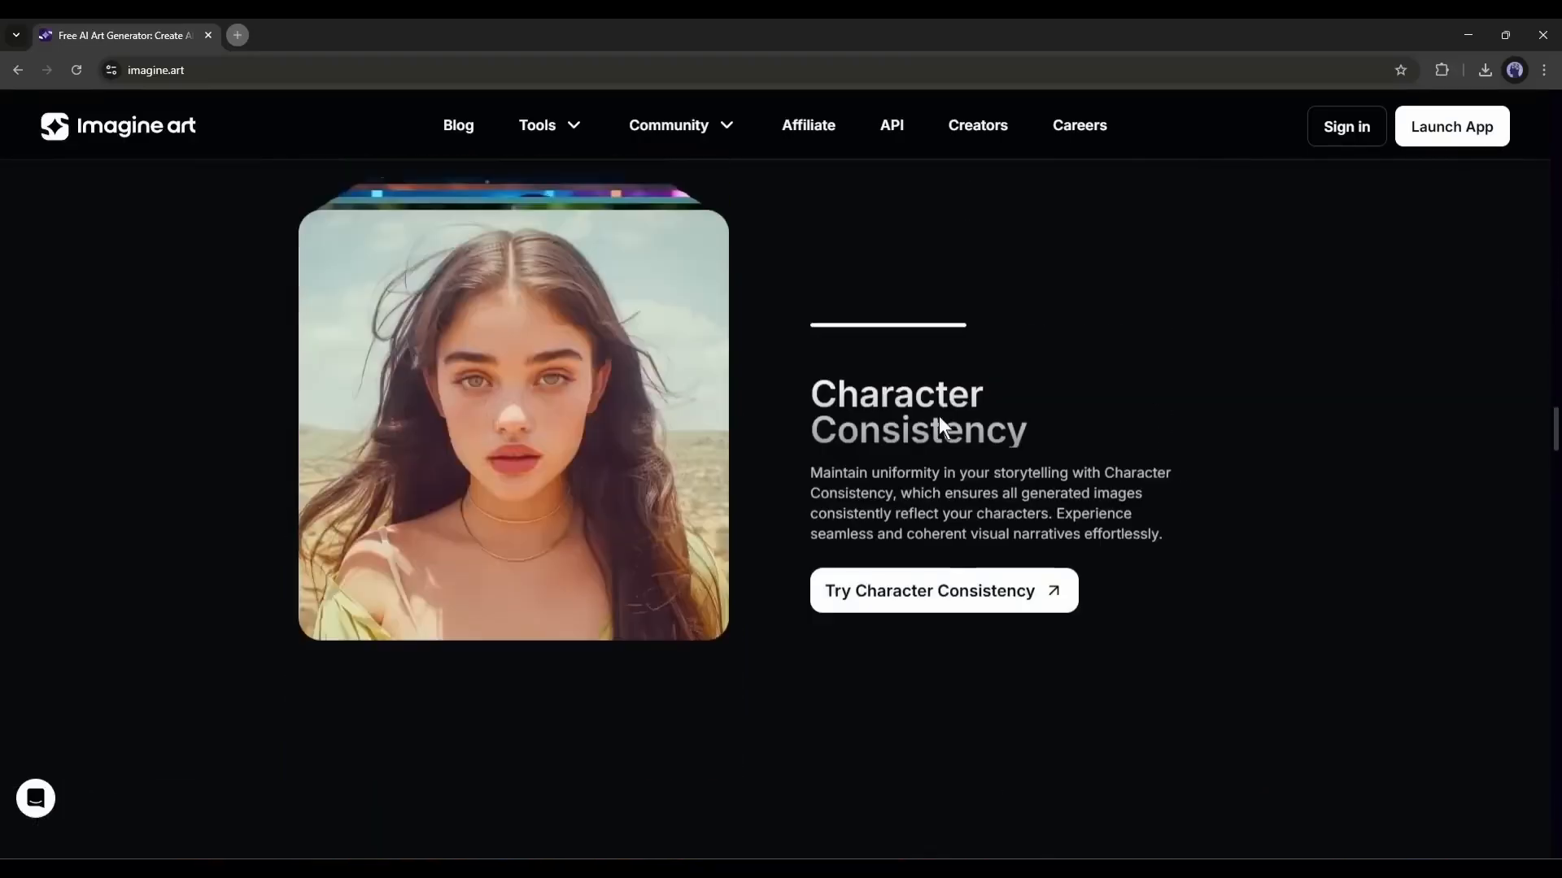
scroll(905, 488, down, 3)
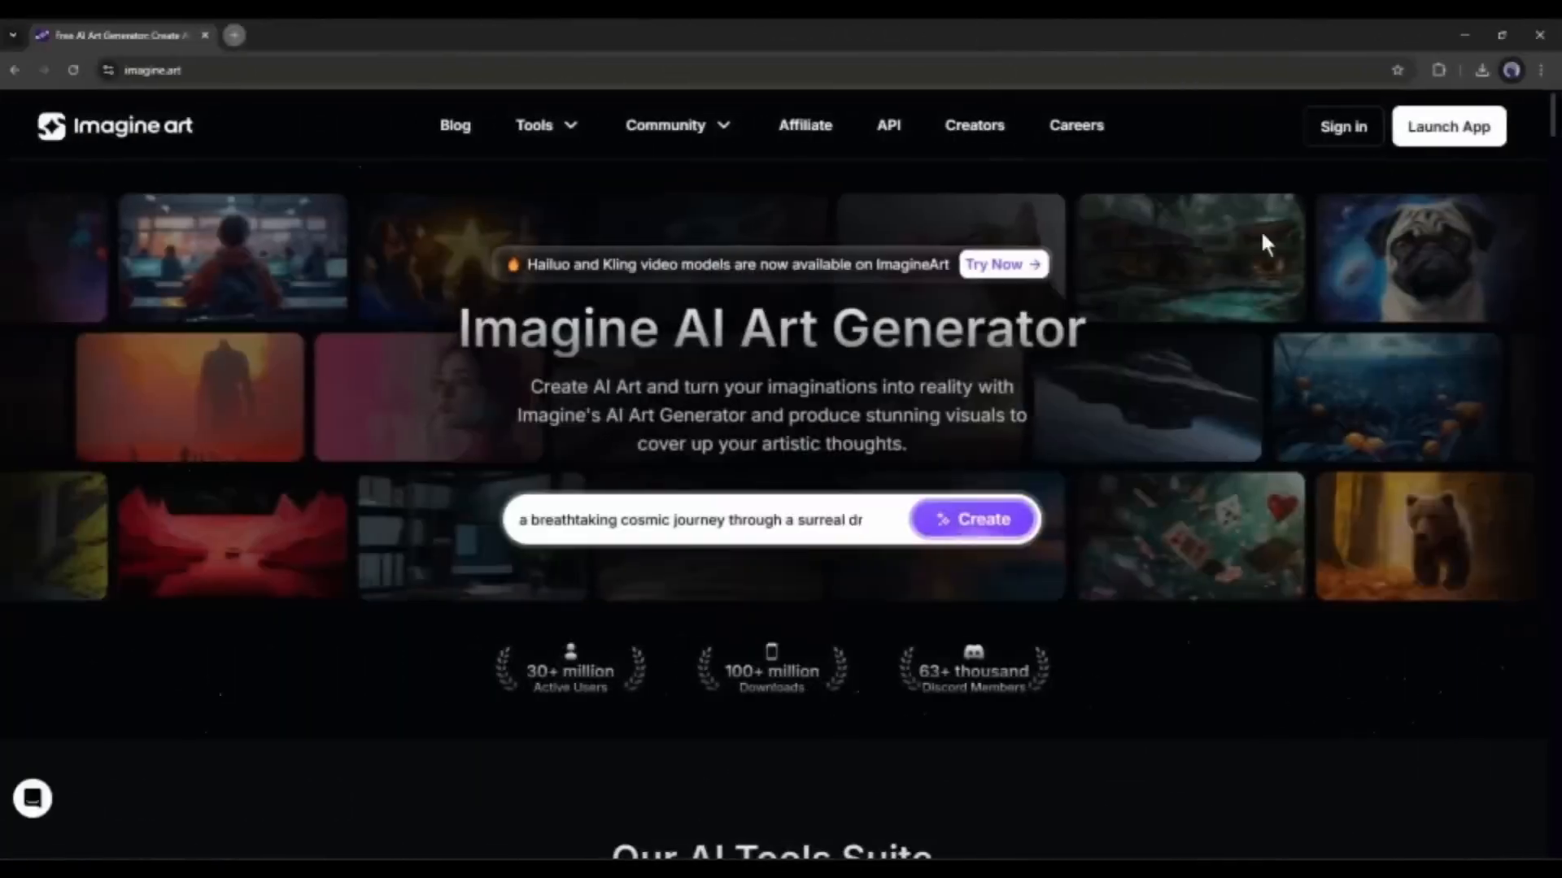
- Sign in to ImagineArt and look over the Imagine Studios and Explore Imagine sections of the dashboard
click(1338, 129)
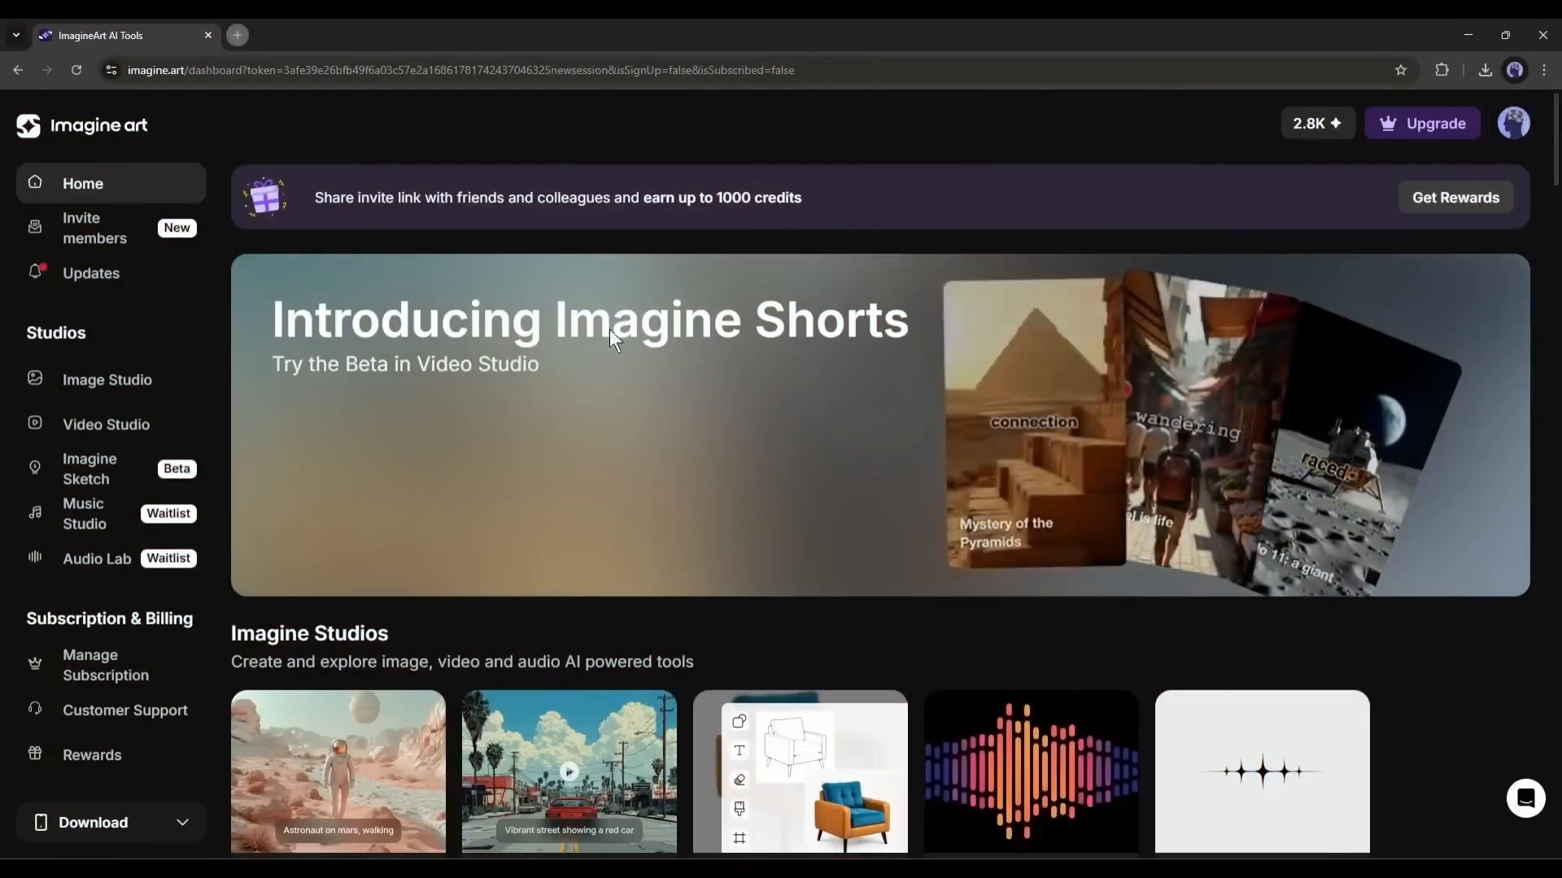
scroll(369, 519, down, 2)
scroll(369, 520, down, 1)
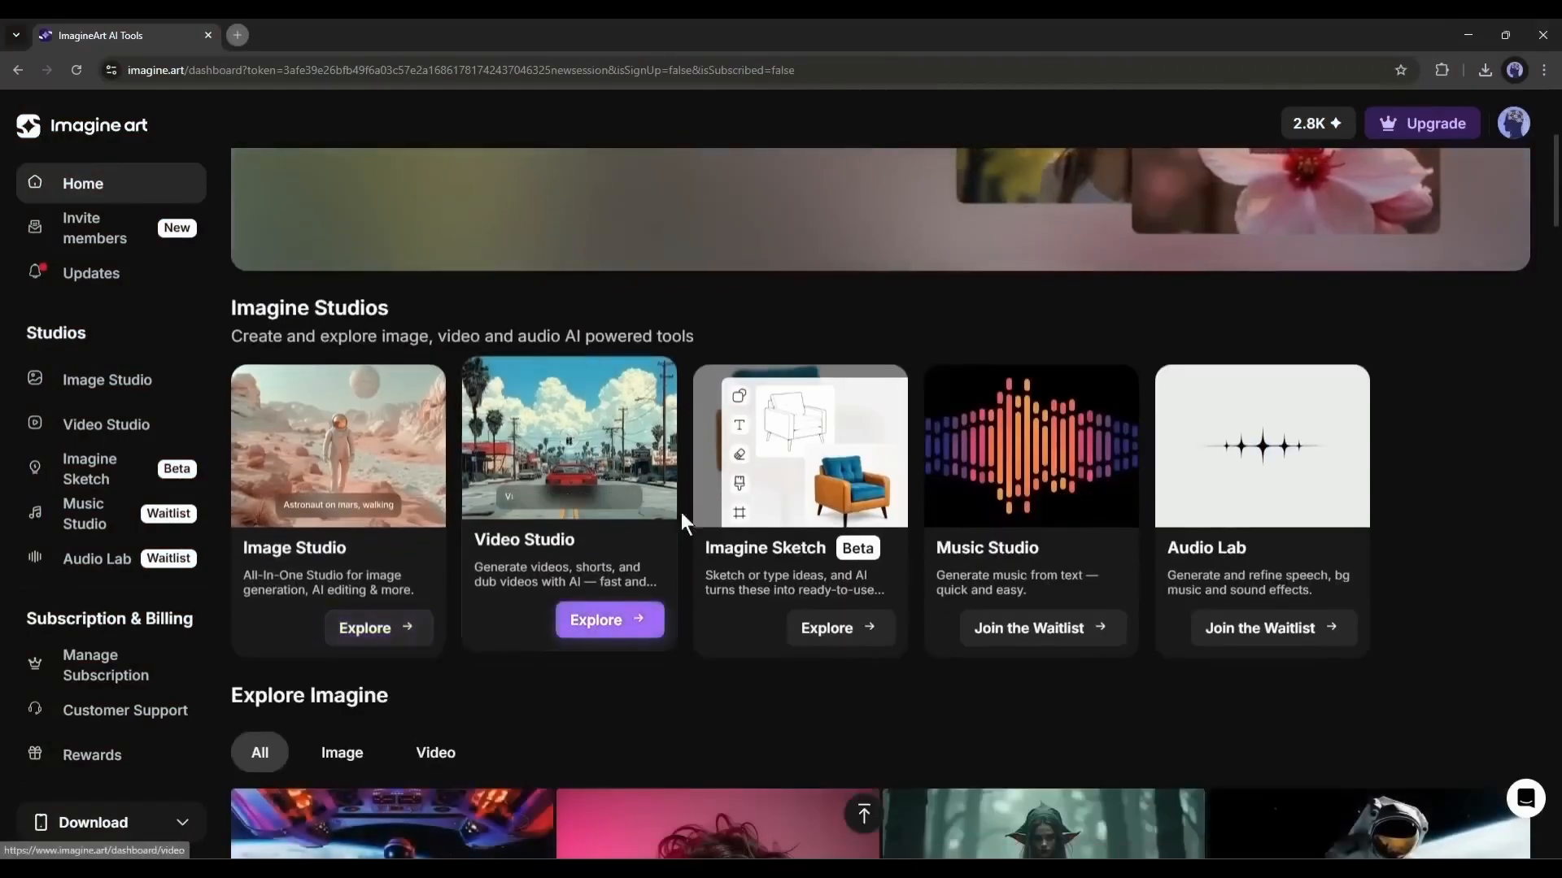
scroll(1246, 486, down, 5)
scroll(1246, 485, up, 5)
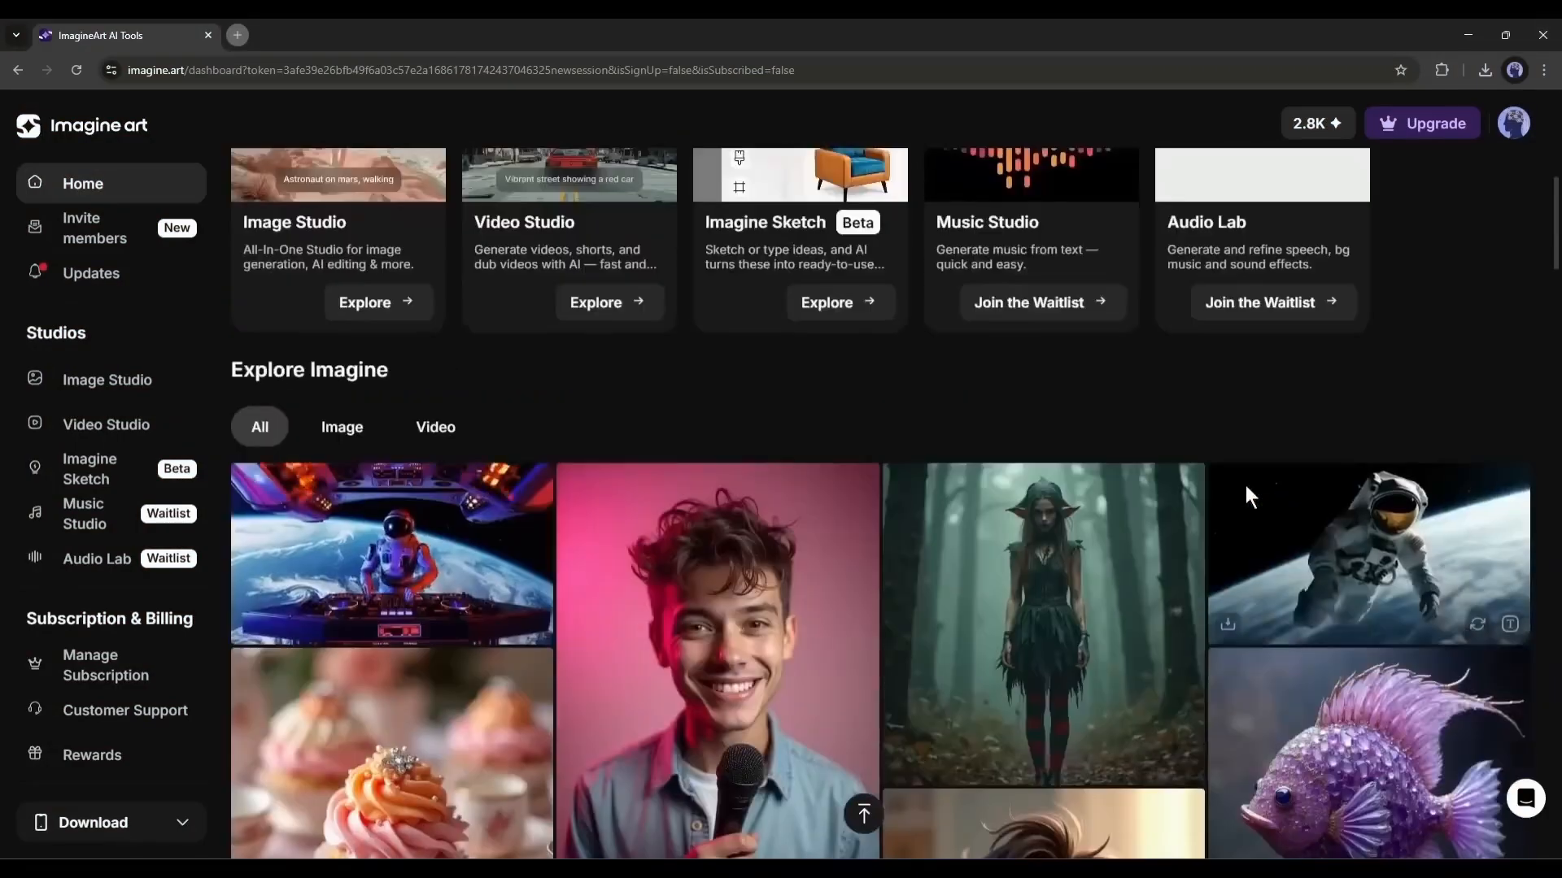
- Visit Image Studio briefly, switch to Video Studio, and open its Imagine Shorts tool
click(359, 457)
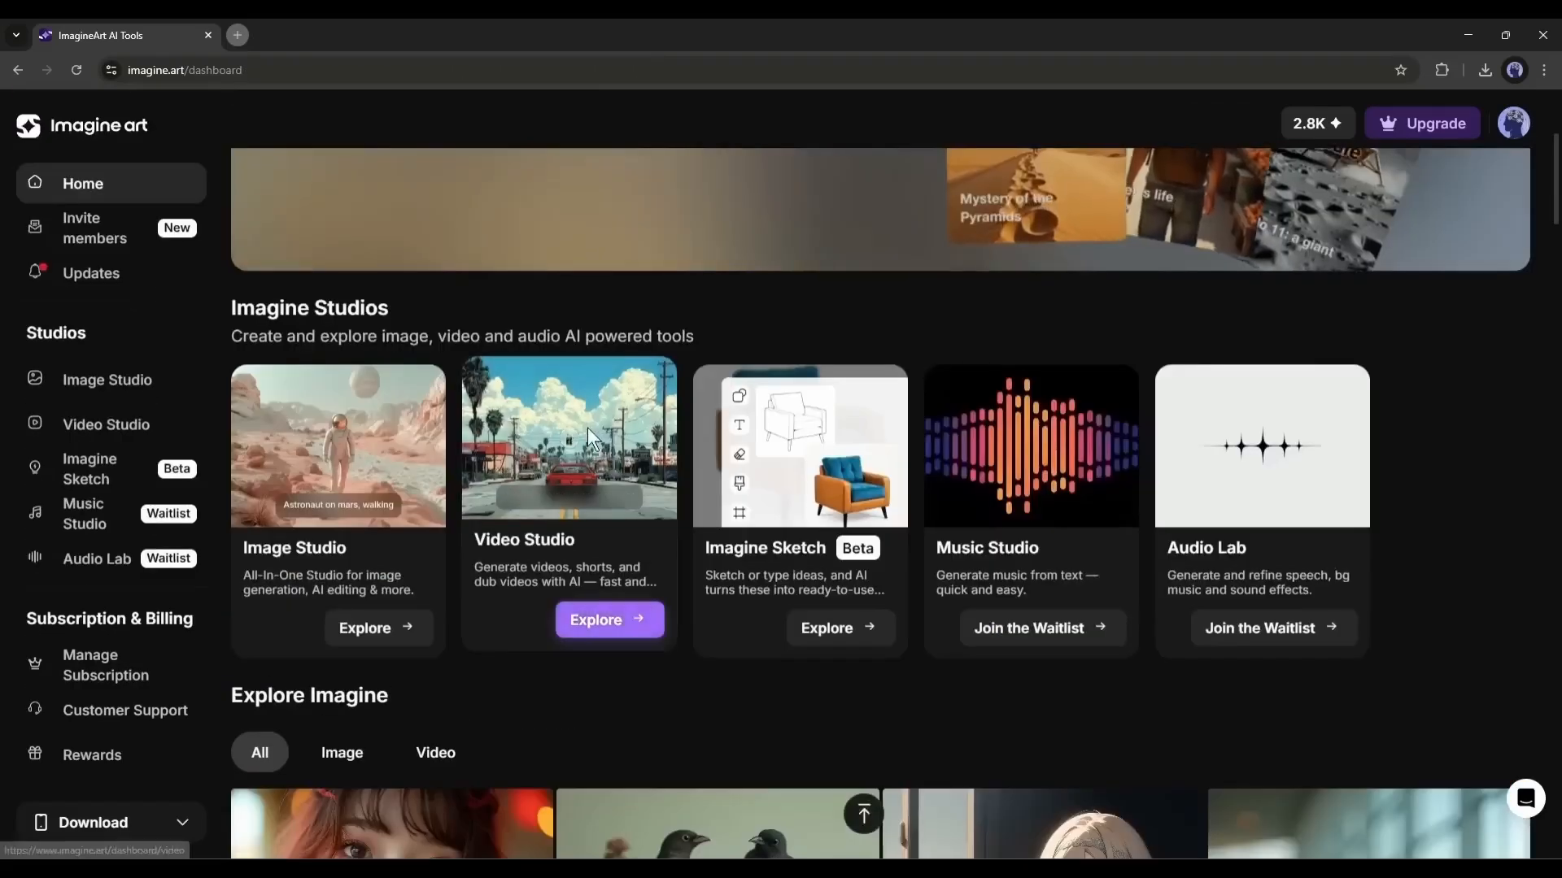
click(588, 428)
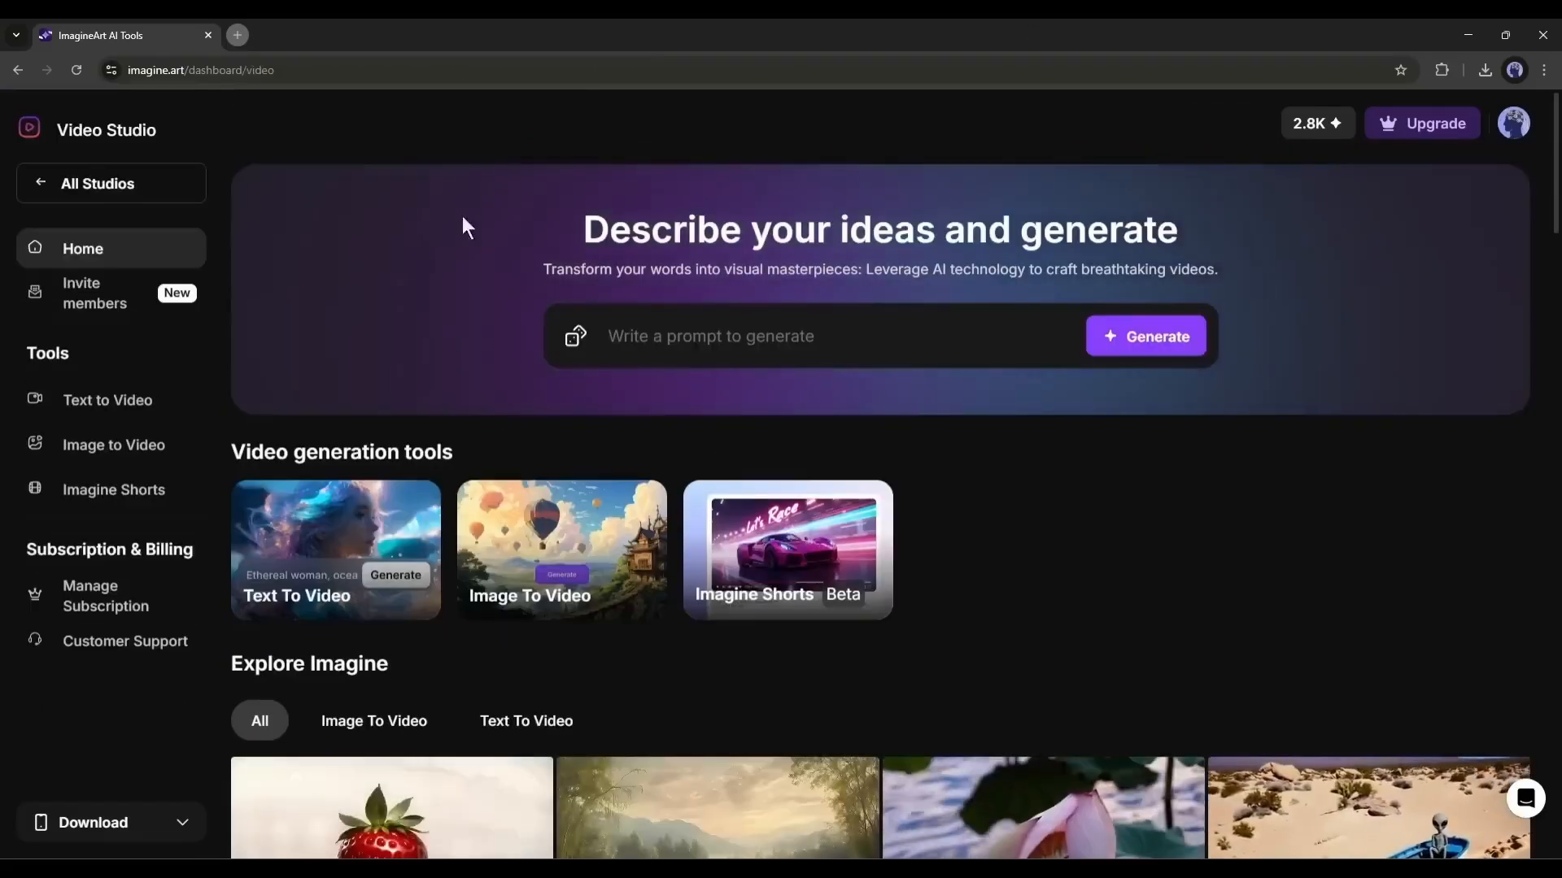
scroll(488, 423, down, 5)
scroll(455, 508, up, 5)
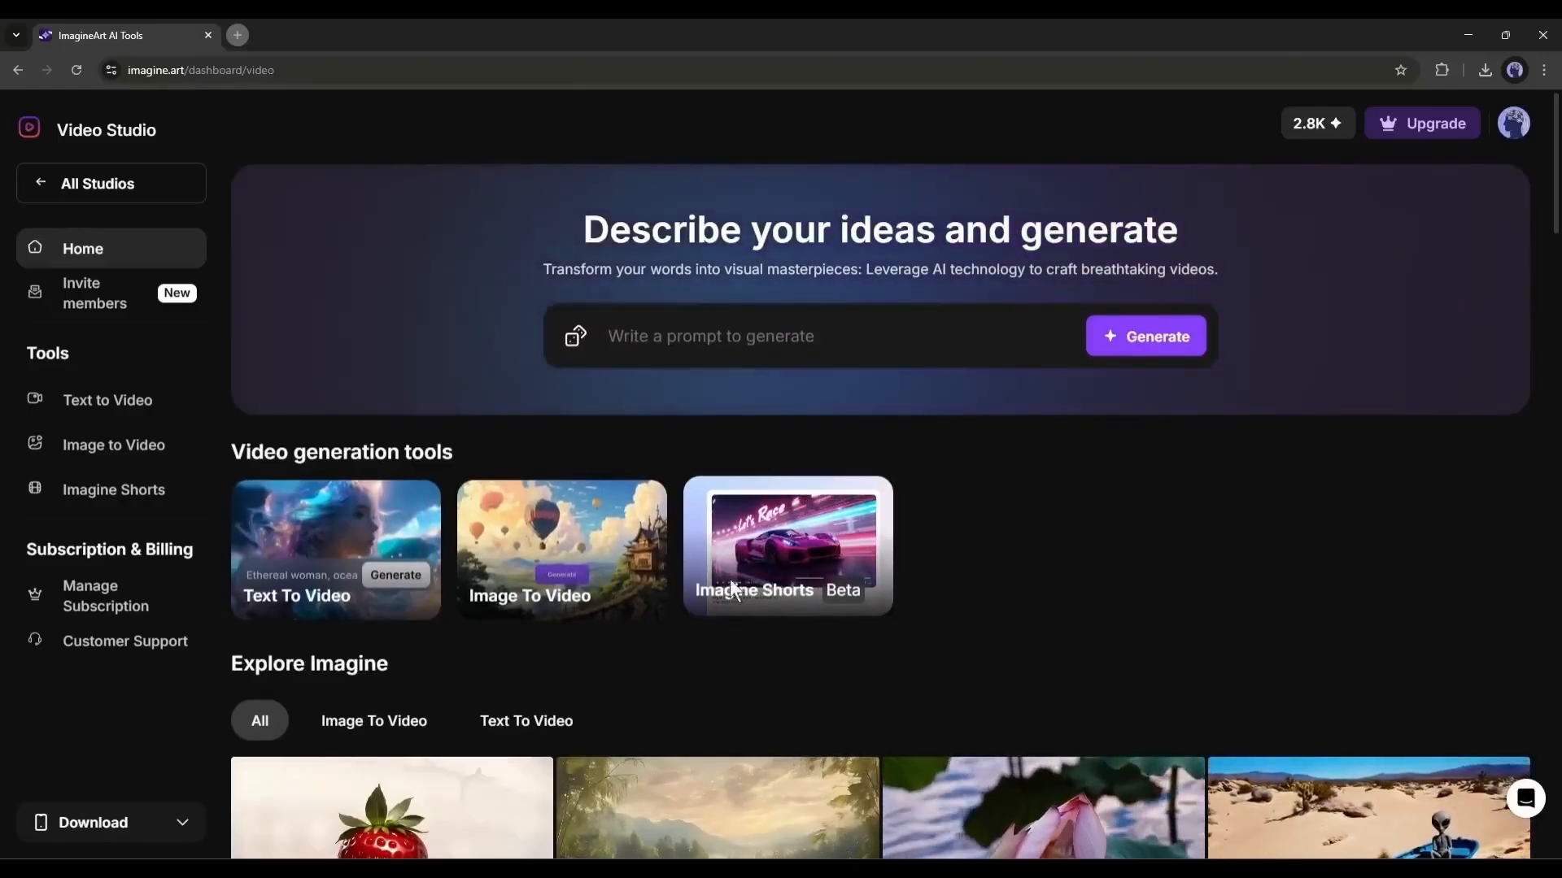
click(812, 539)
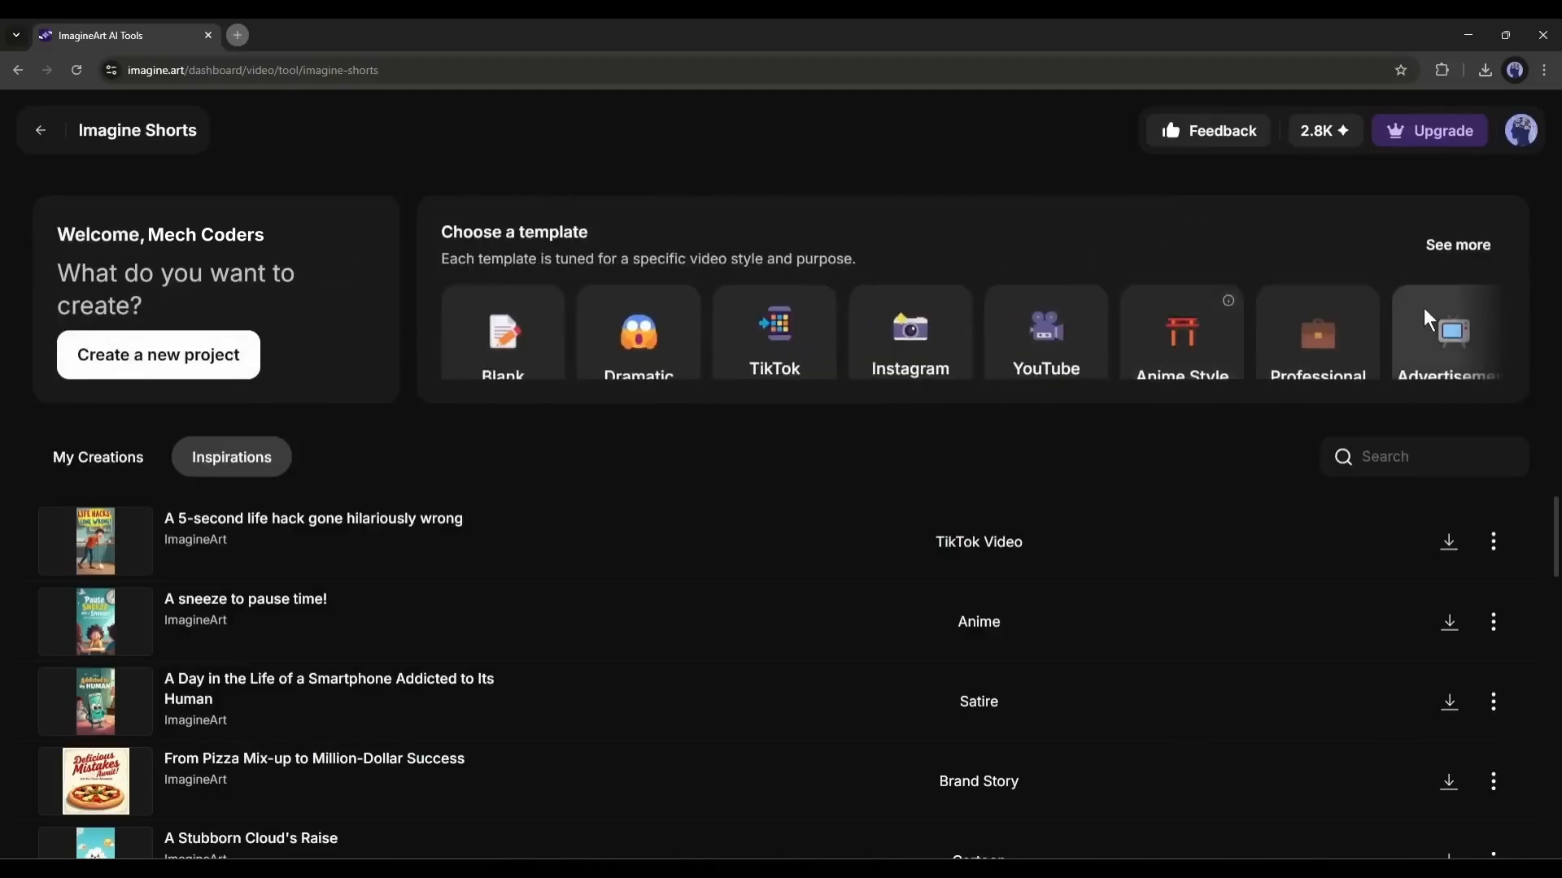
- Show all Imagine Shorts templates, choose the Satire template, and continue to the concept stage
click(1463, 258)
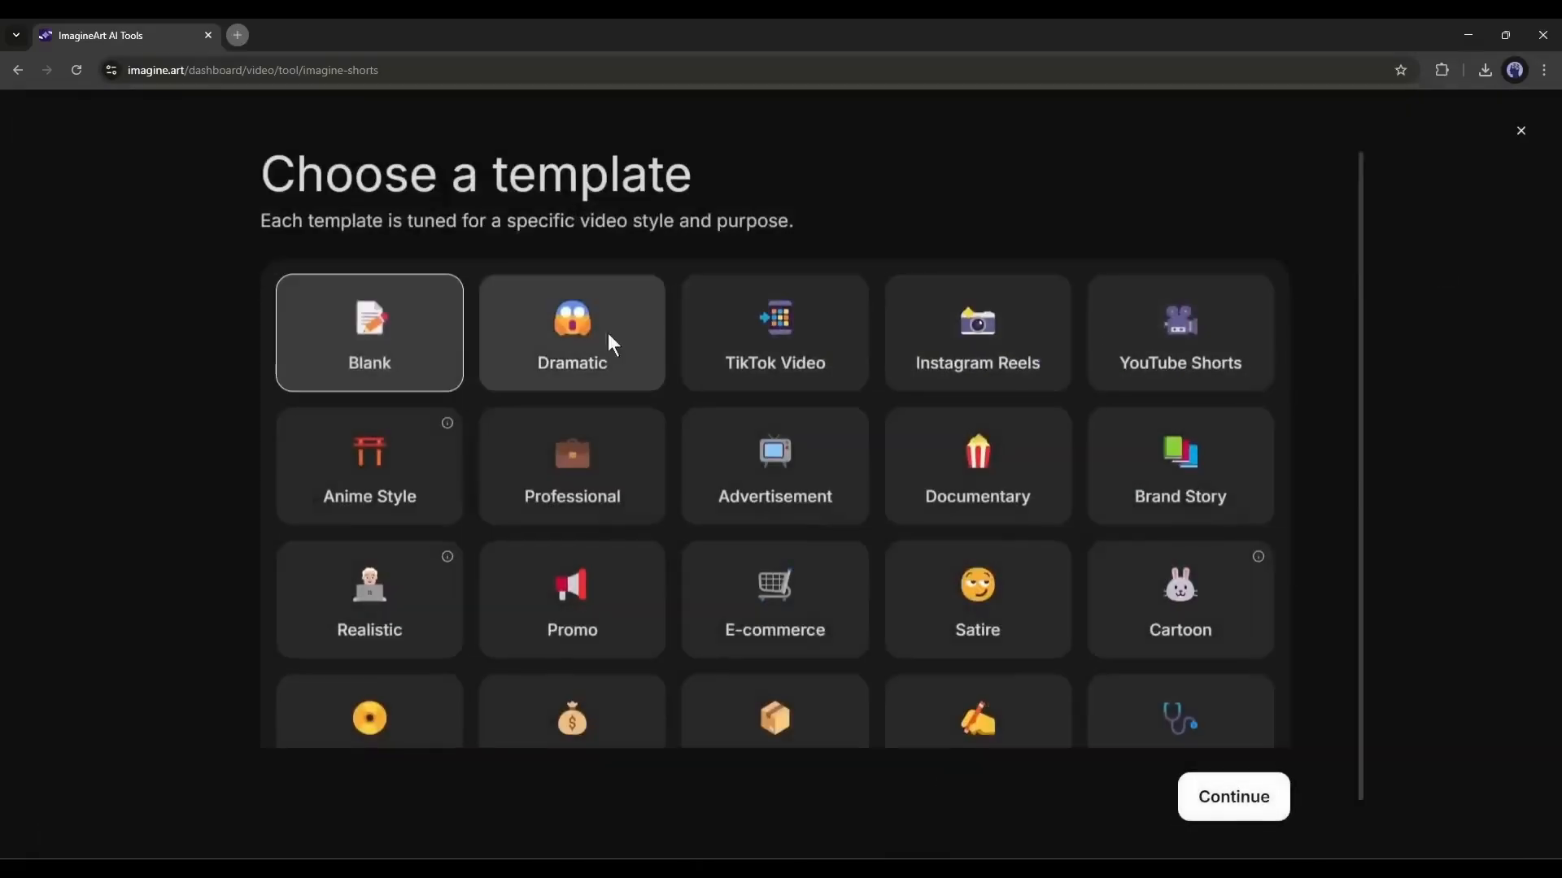
scroll(412, 404, down, 1)
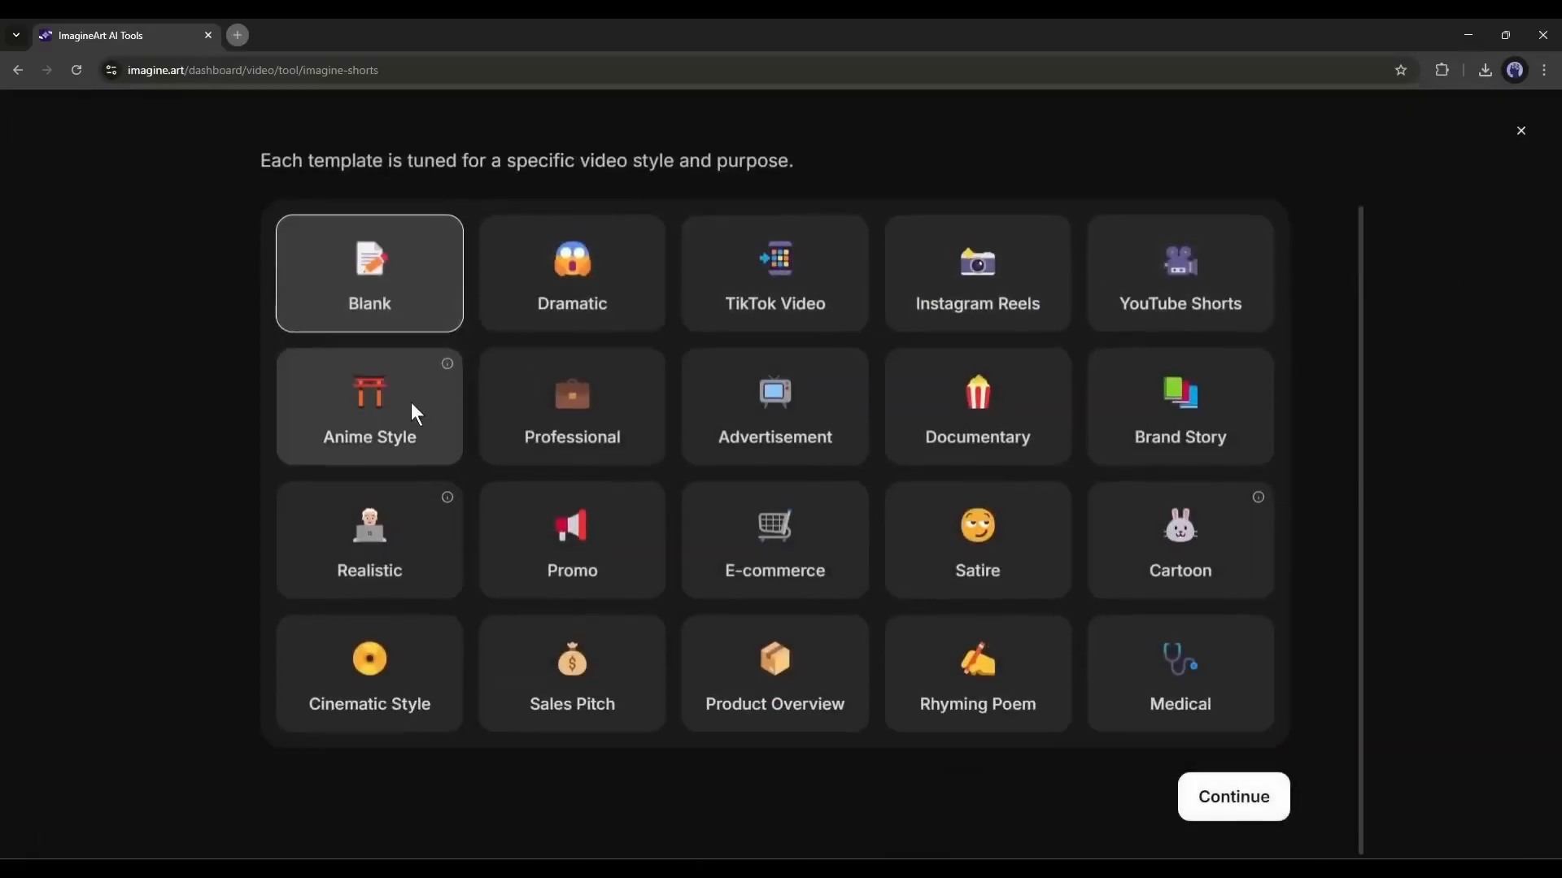
click(1005, 544)
click(1237, 797)
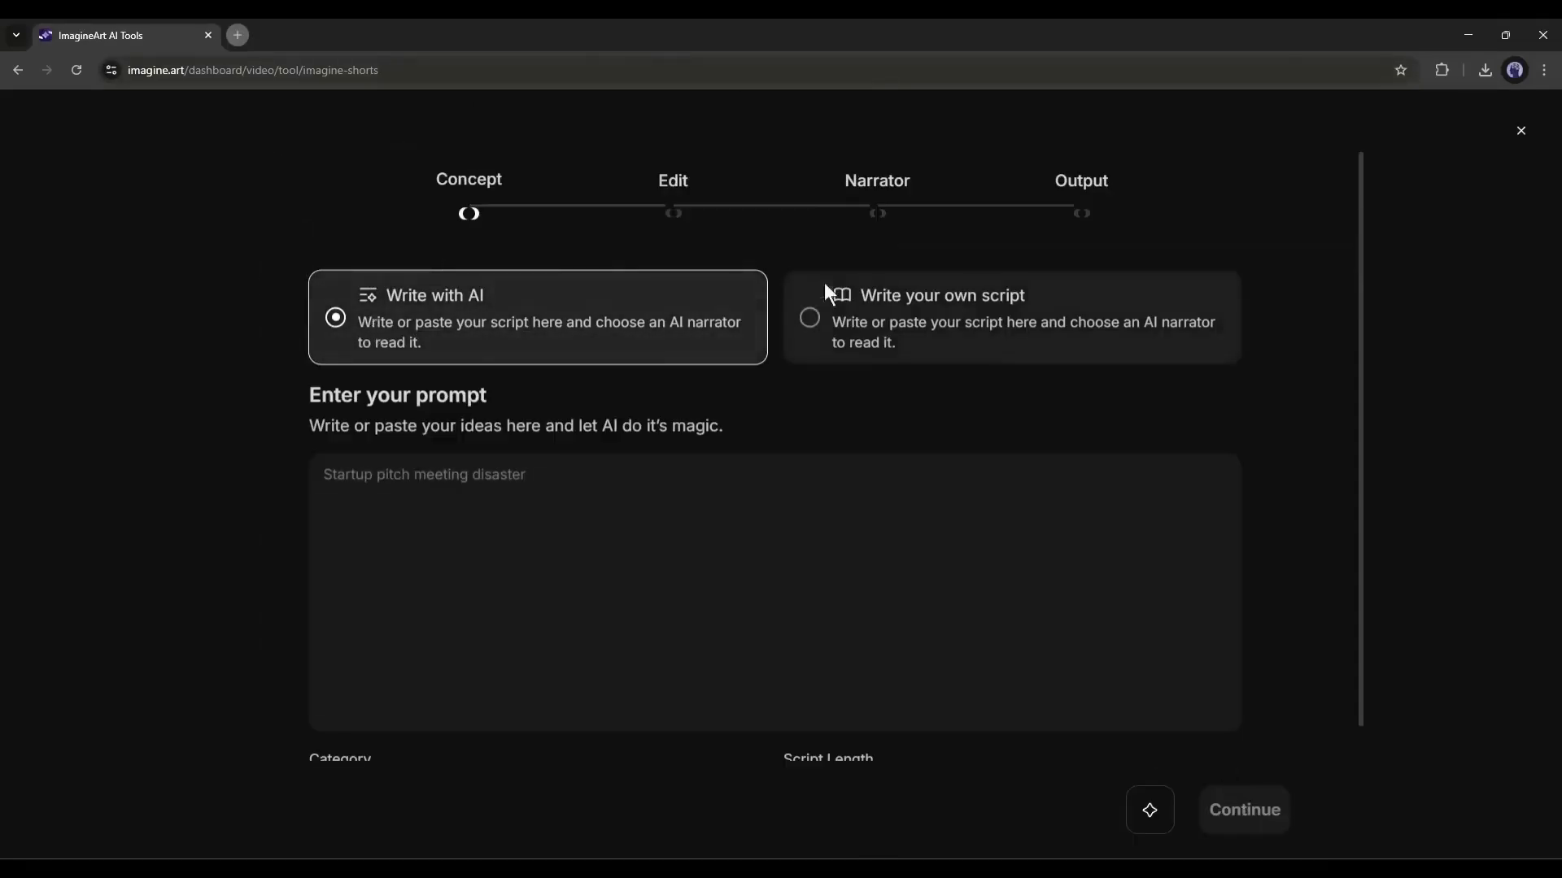
- Use Write with AI and enter the prompt "A Hilarious story on Elon Musk selling Water lemon in India and gone Famous"
click(1023, 322)
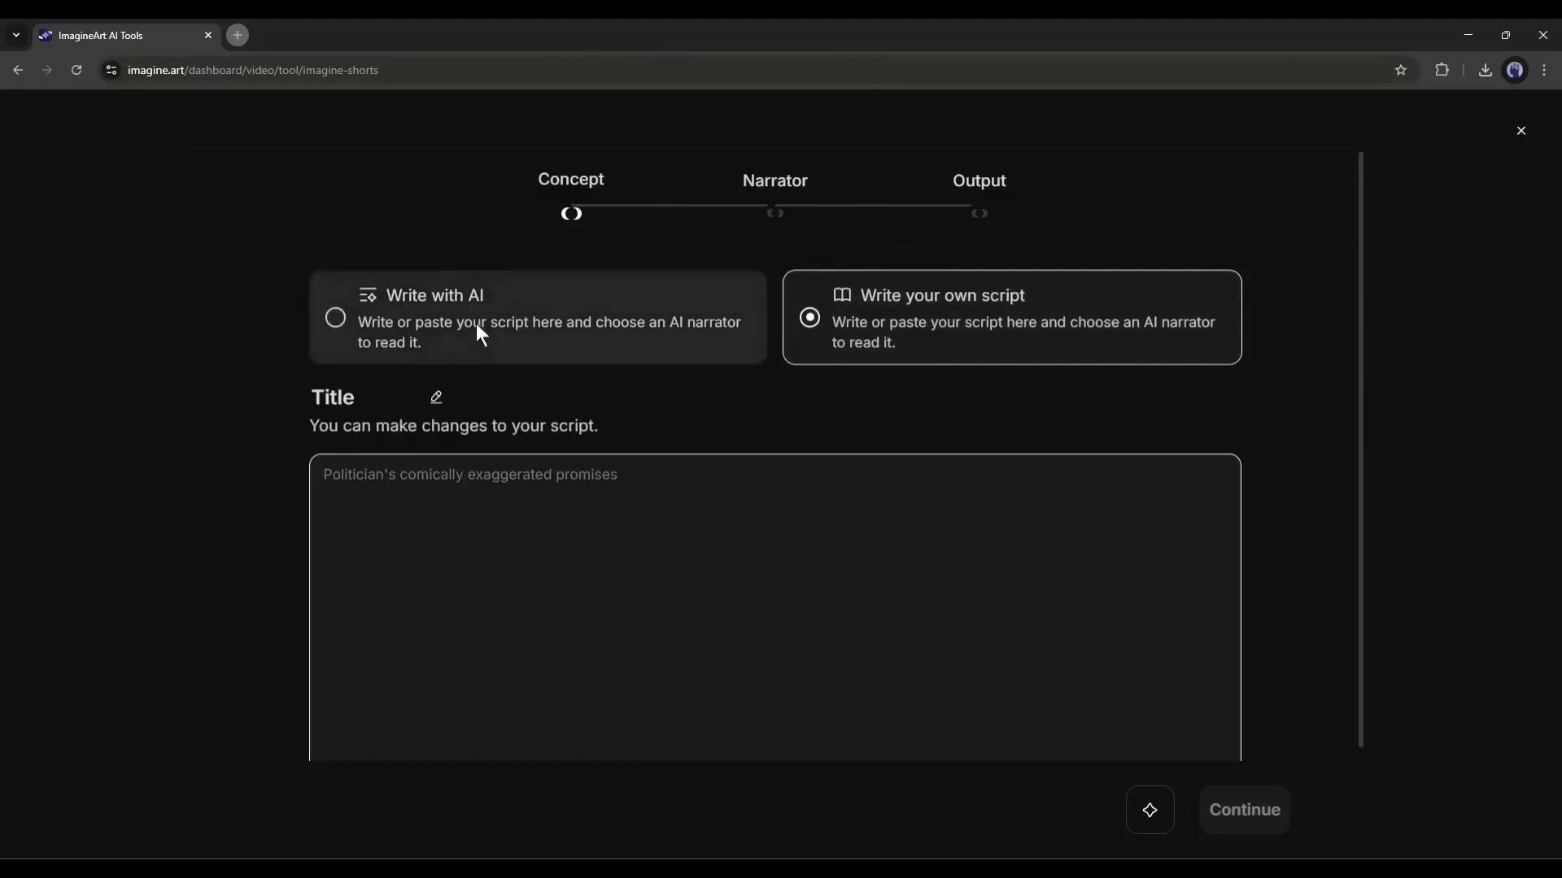
click(480, 324)
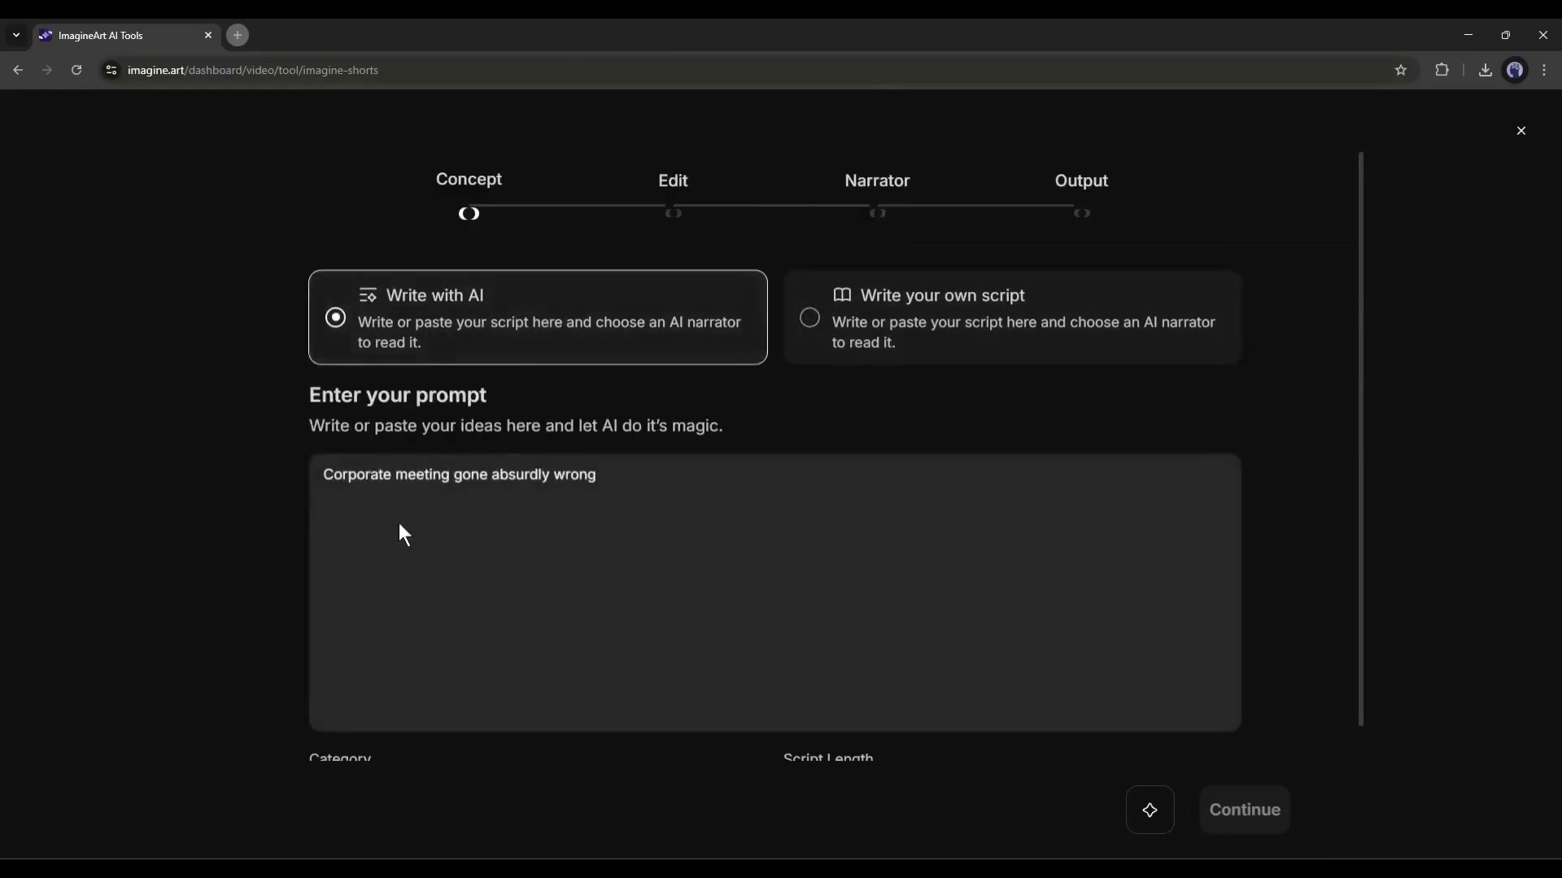
click(414, 555)
text(A Hilarious story on Elon Musk)
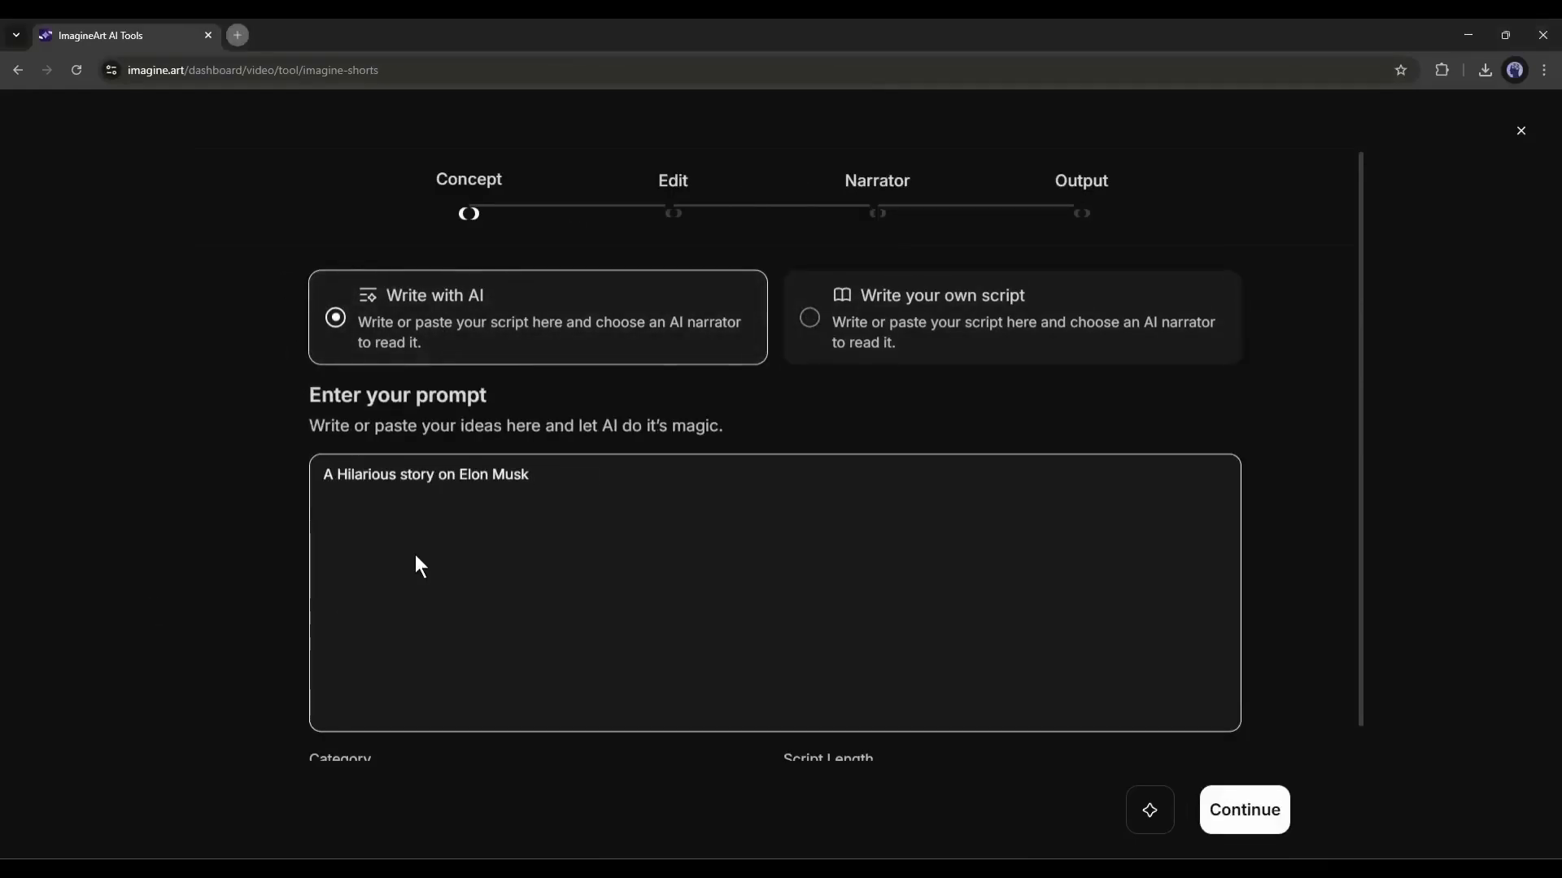
text( selling Water lemon in India and gone Famous)
- Keep the Satire category and English language, set the script length to Long ~ 300 words, and generate the script
scroll(495, 374, down, 2)
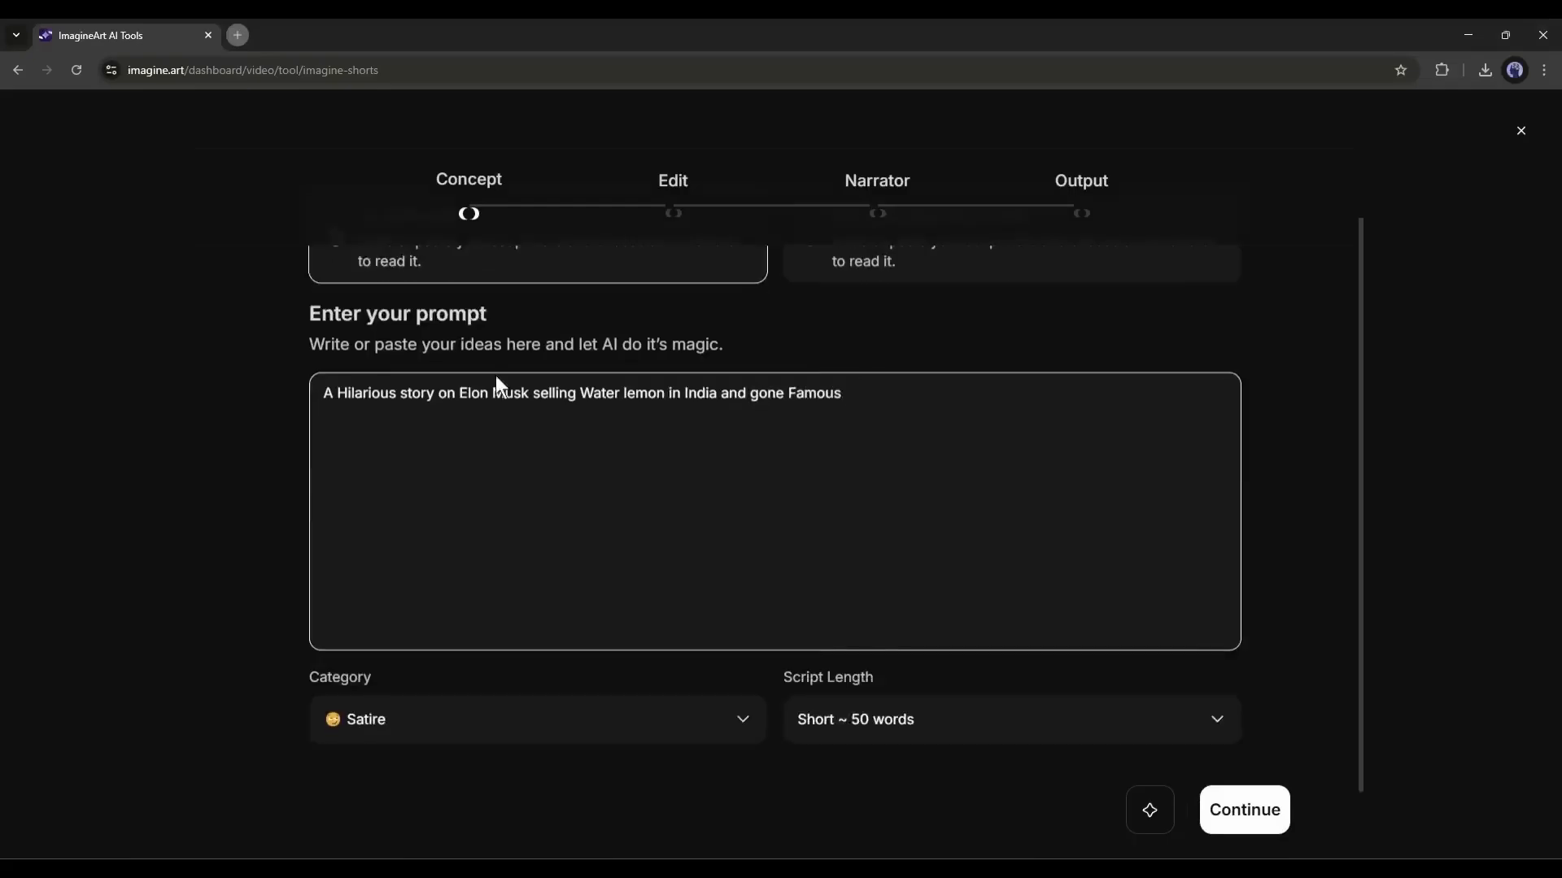
double_click(367, 610)
click(398, 643)
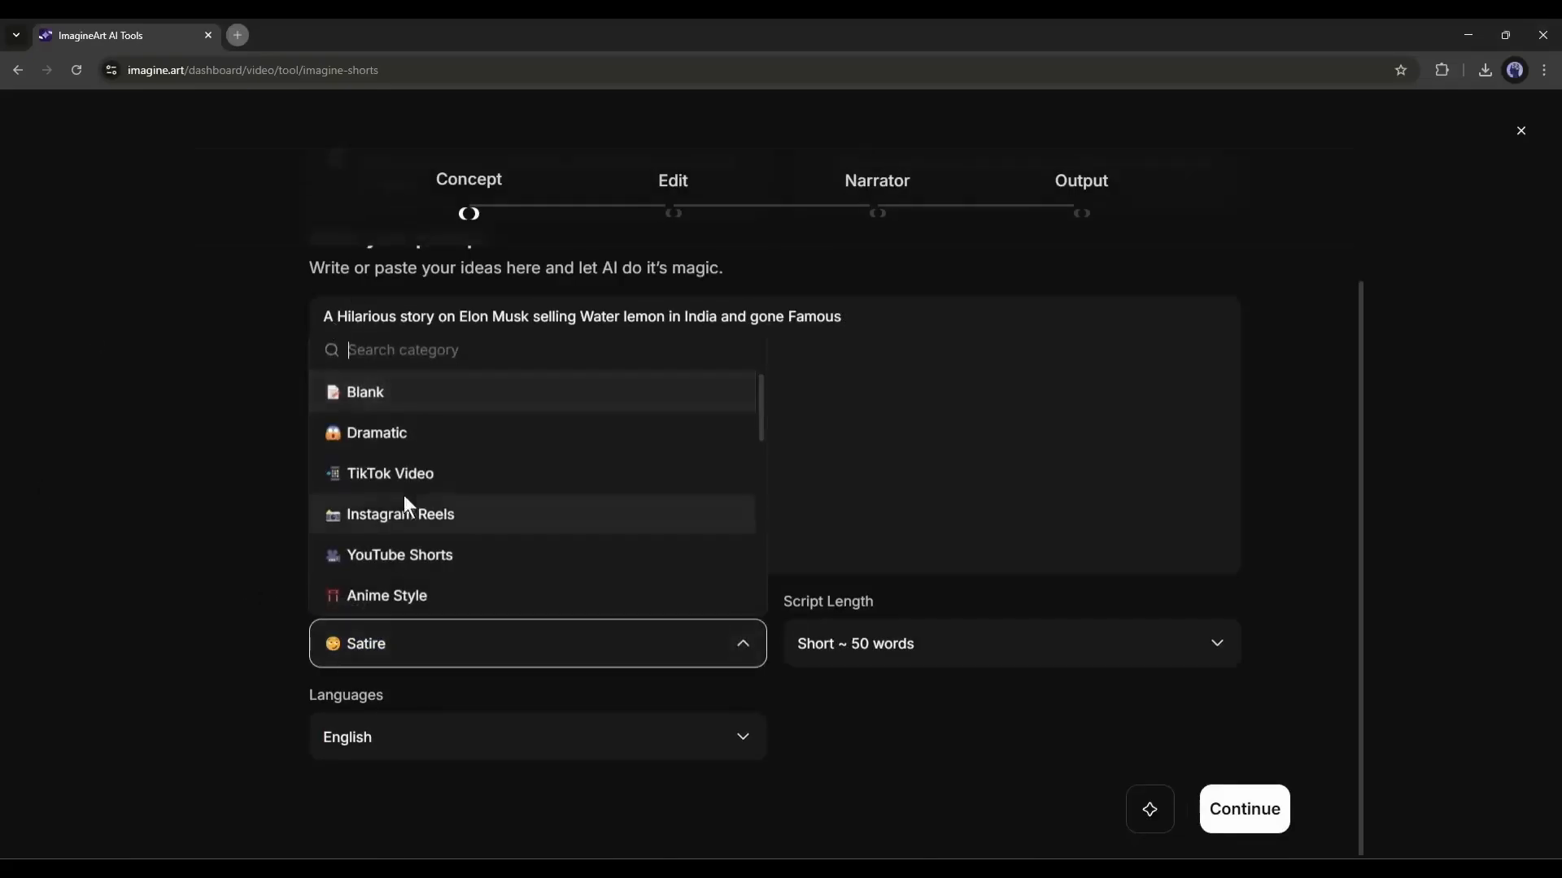
click(889, 742)
click(867, 647)
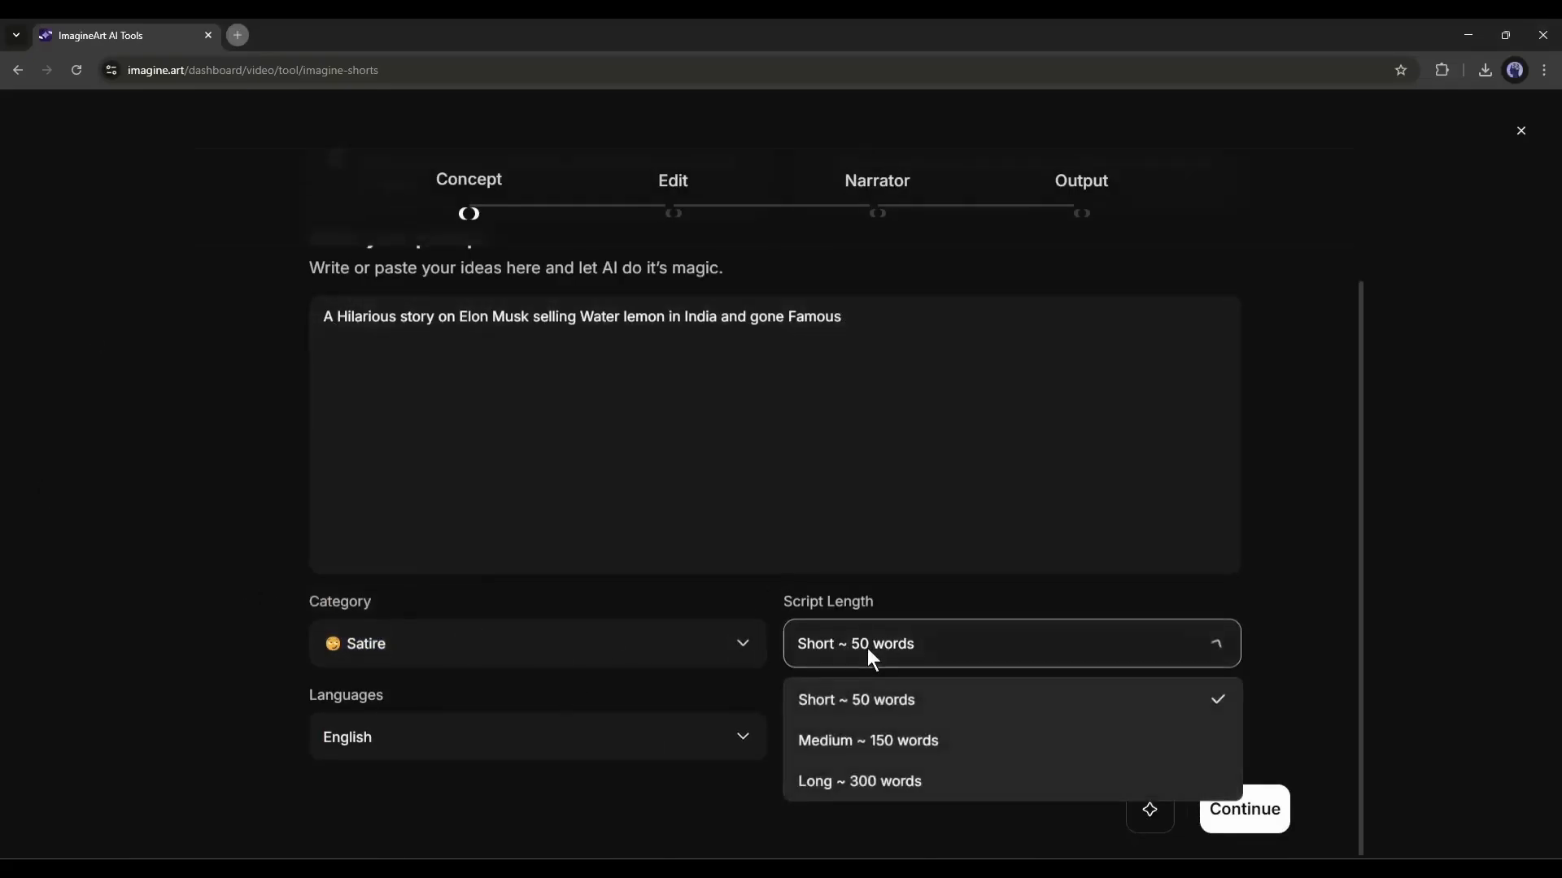
click(846, 781)
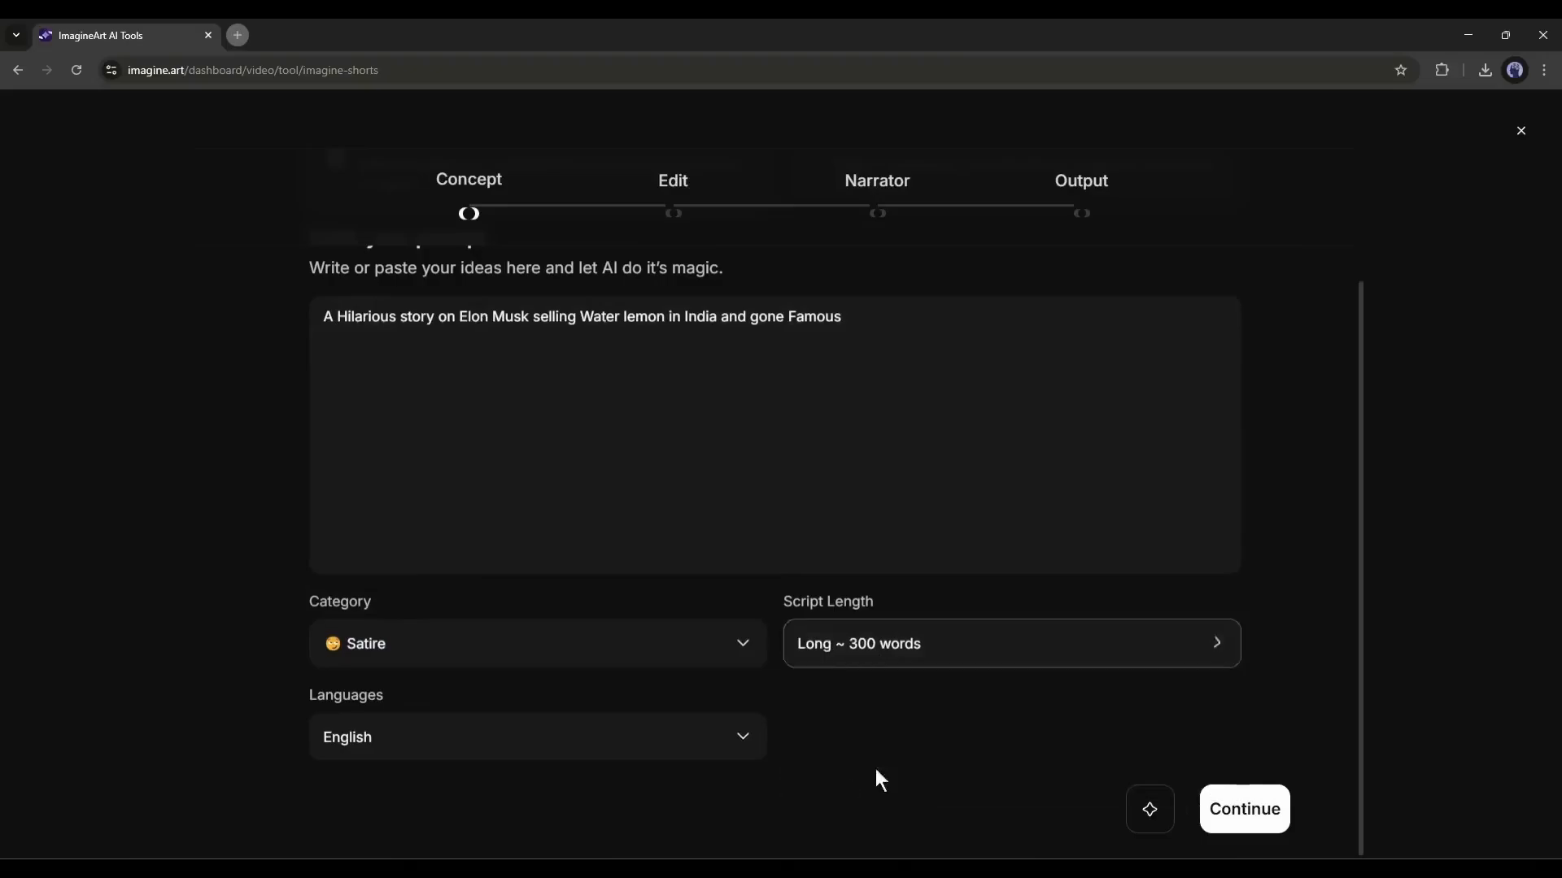
drag(314, 688, 429, 711)
click(427, 700)
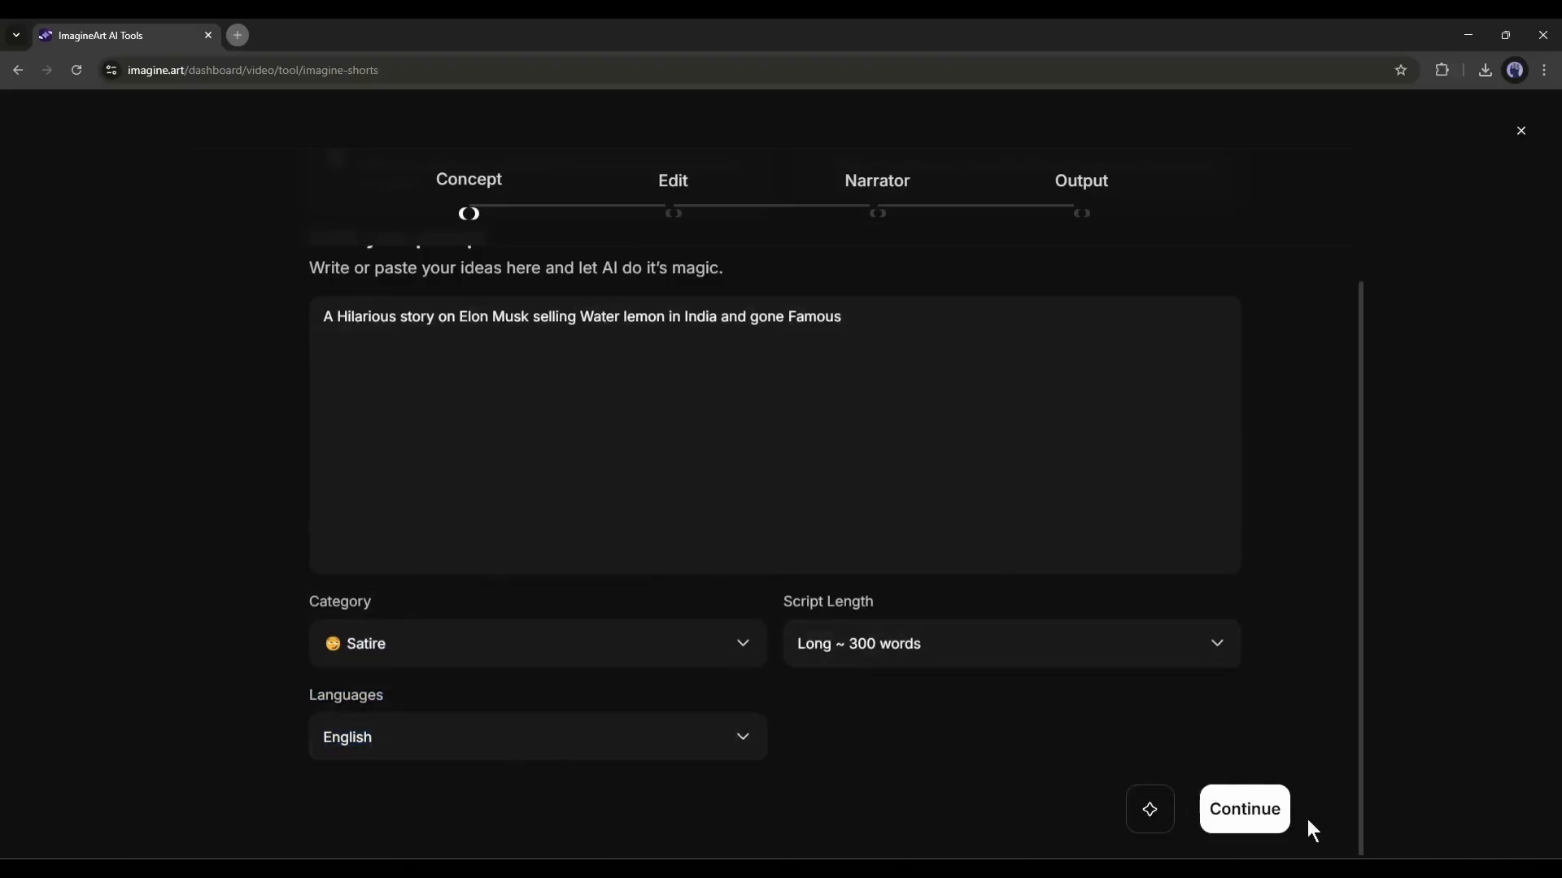
click(1289, 799)
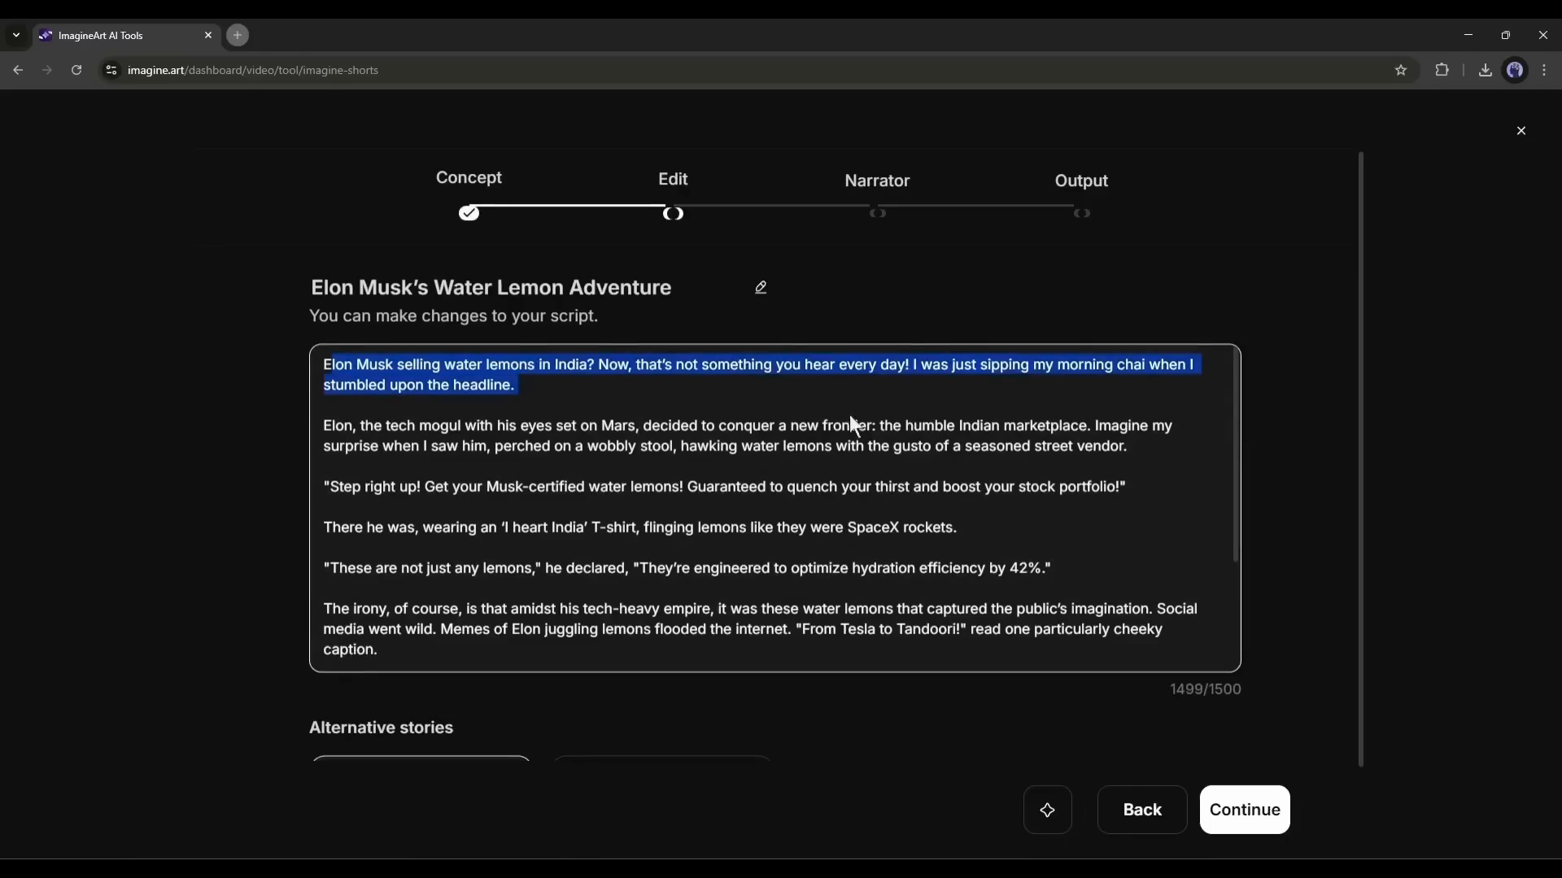
- Read through the generated script, add an alternative story, and continue with that version to the narrator stage
scroll(391, 432, down, 4)
scroll(716, 373, down, 2)
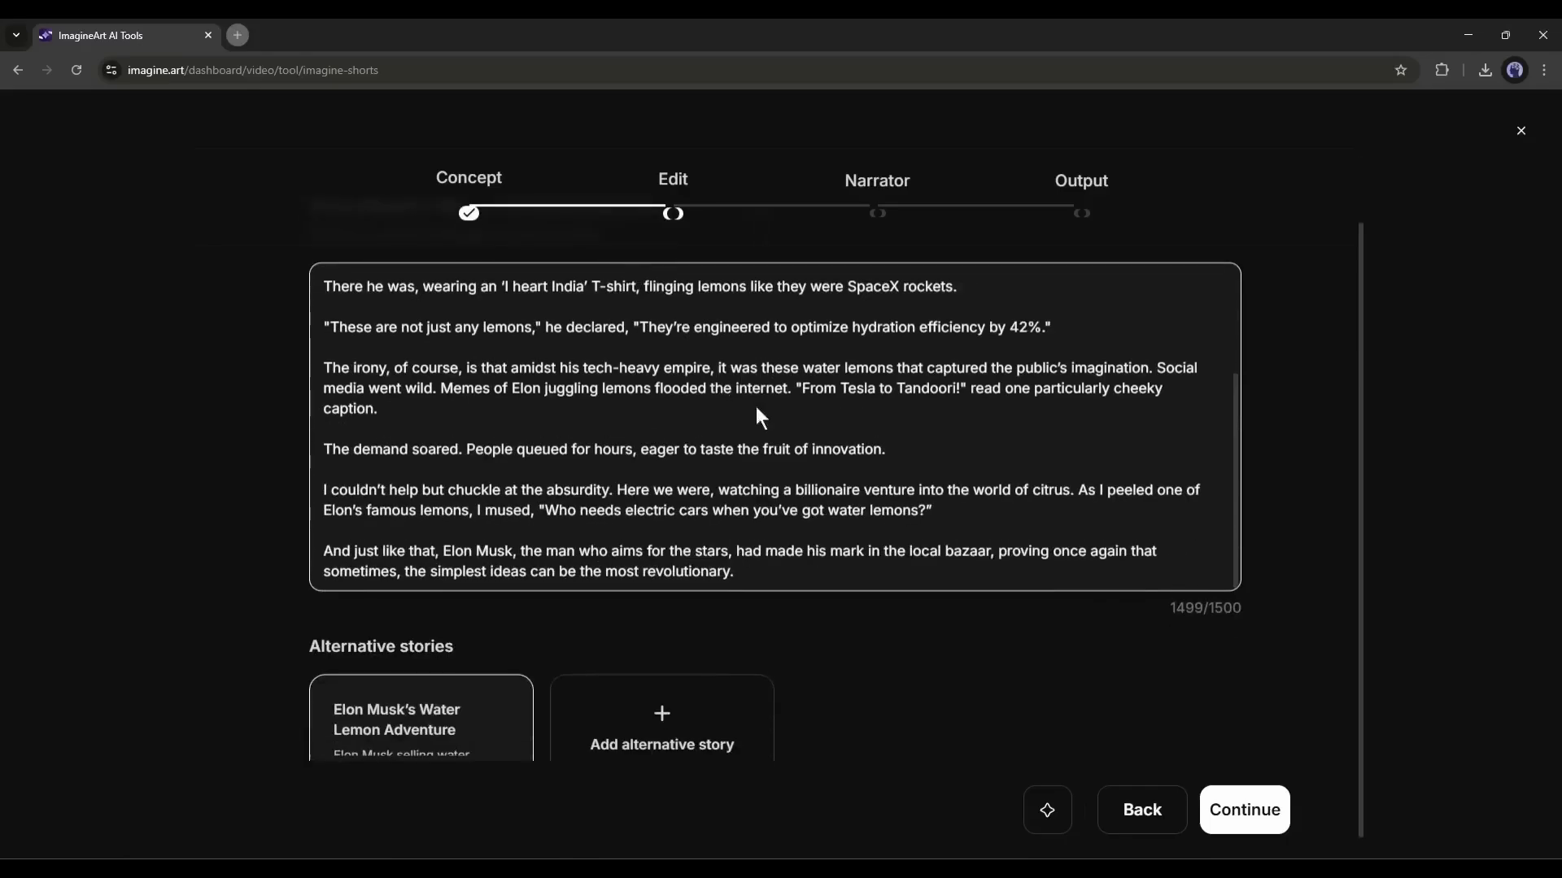
click(576, 720)
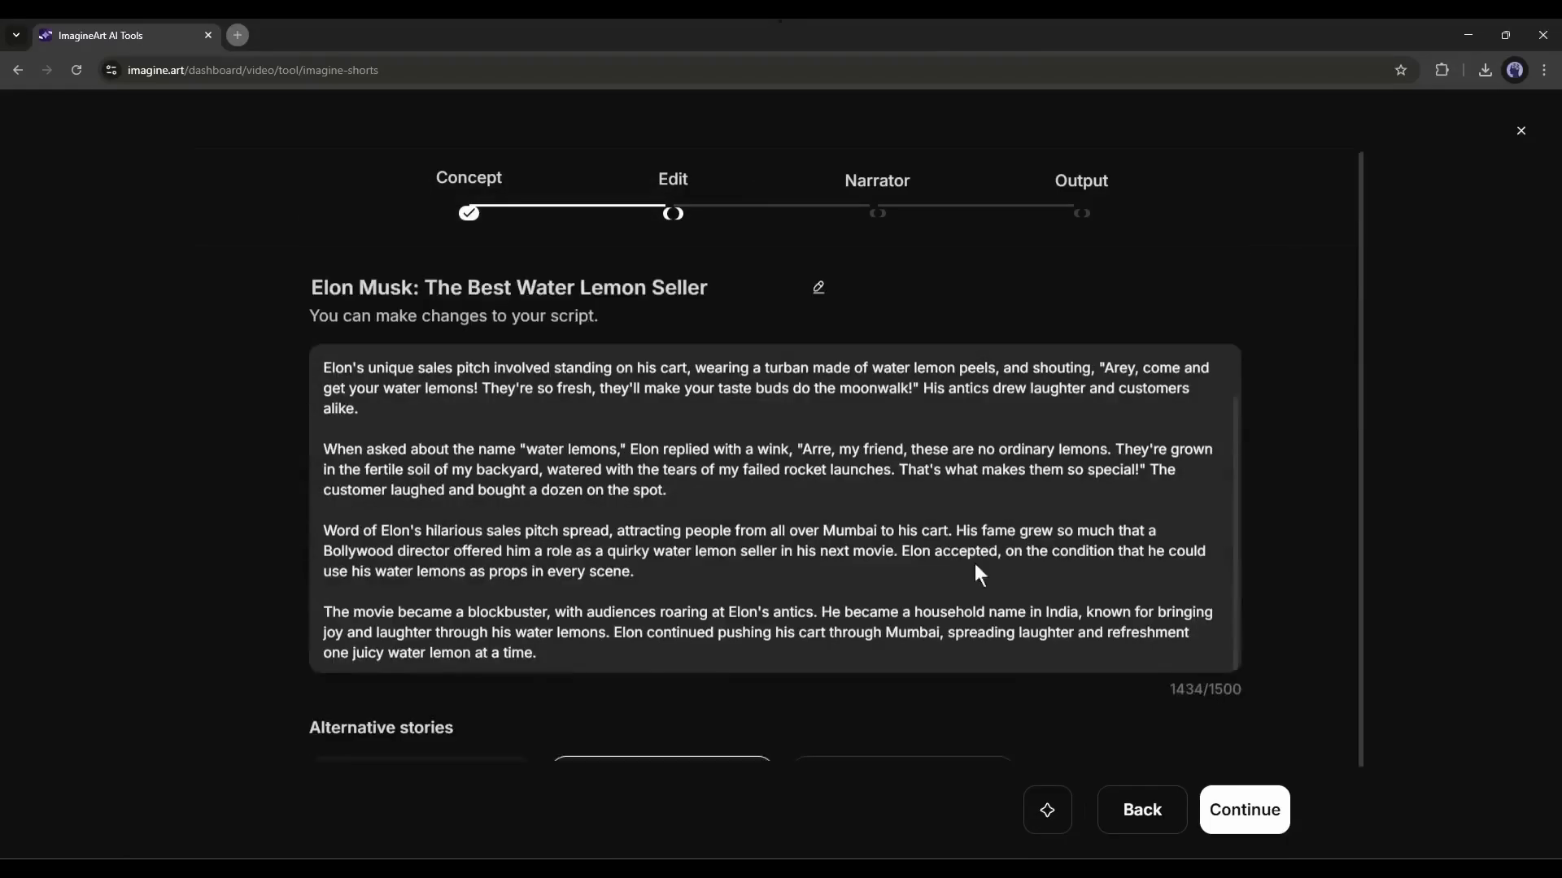
click(1226, 790)
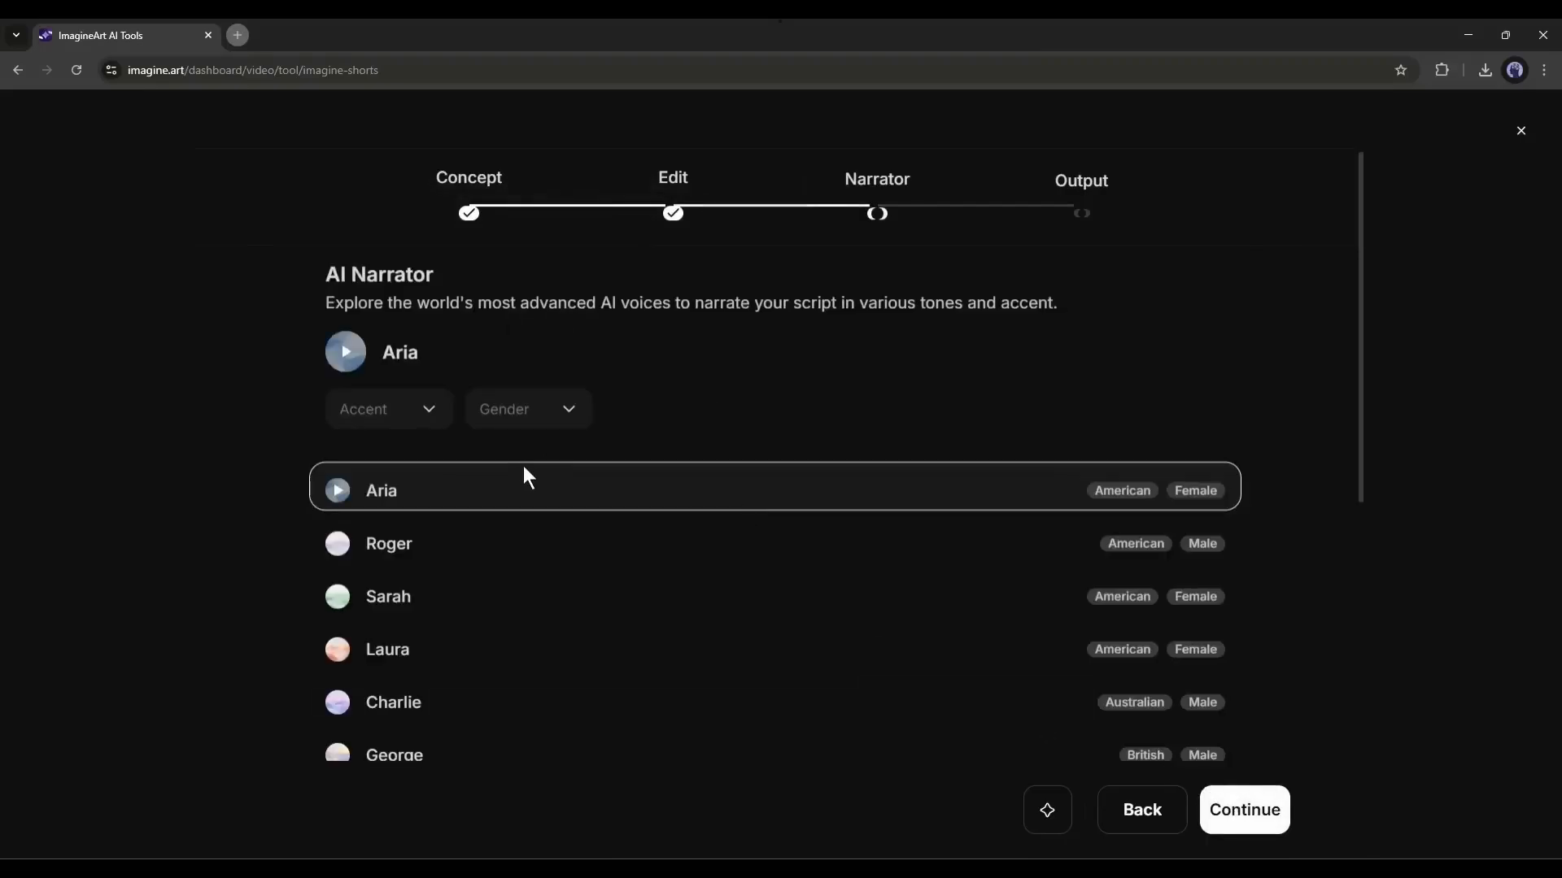
- Filter the AI narrators by American accent and Male gender, select the Roger voice, and continue to the output settings
click(375, 407)
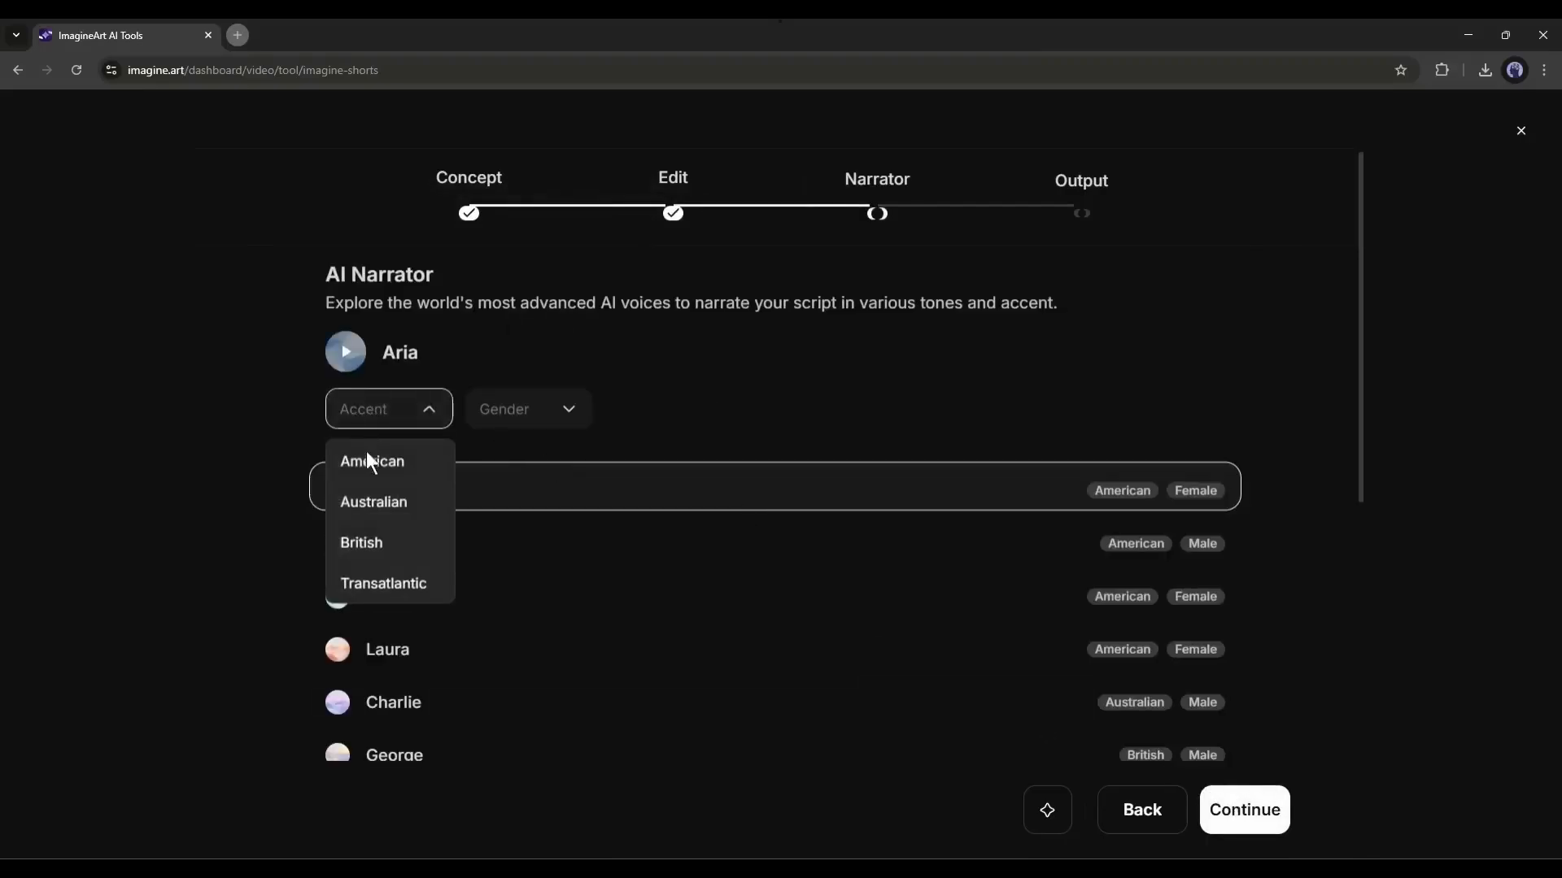
click(367, 457)
click(498, 419)
click(493, 504)
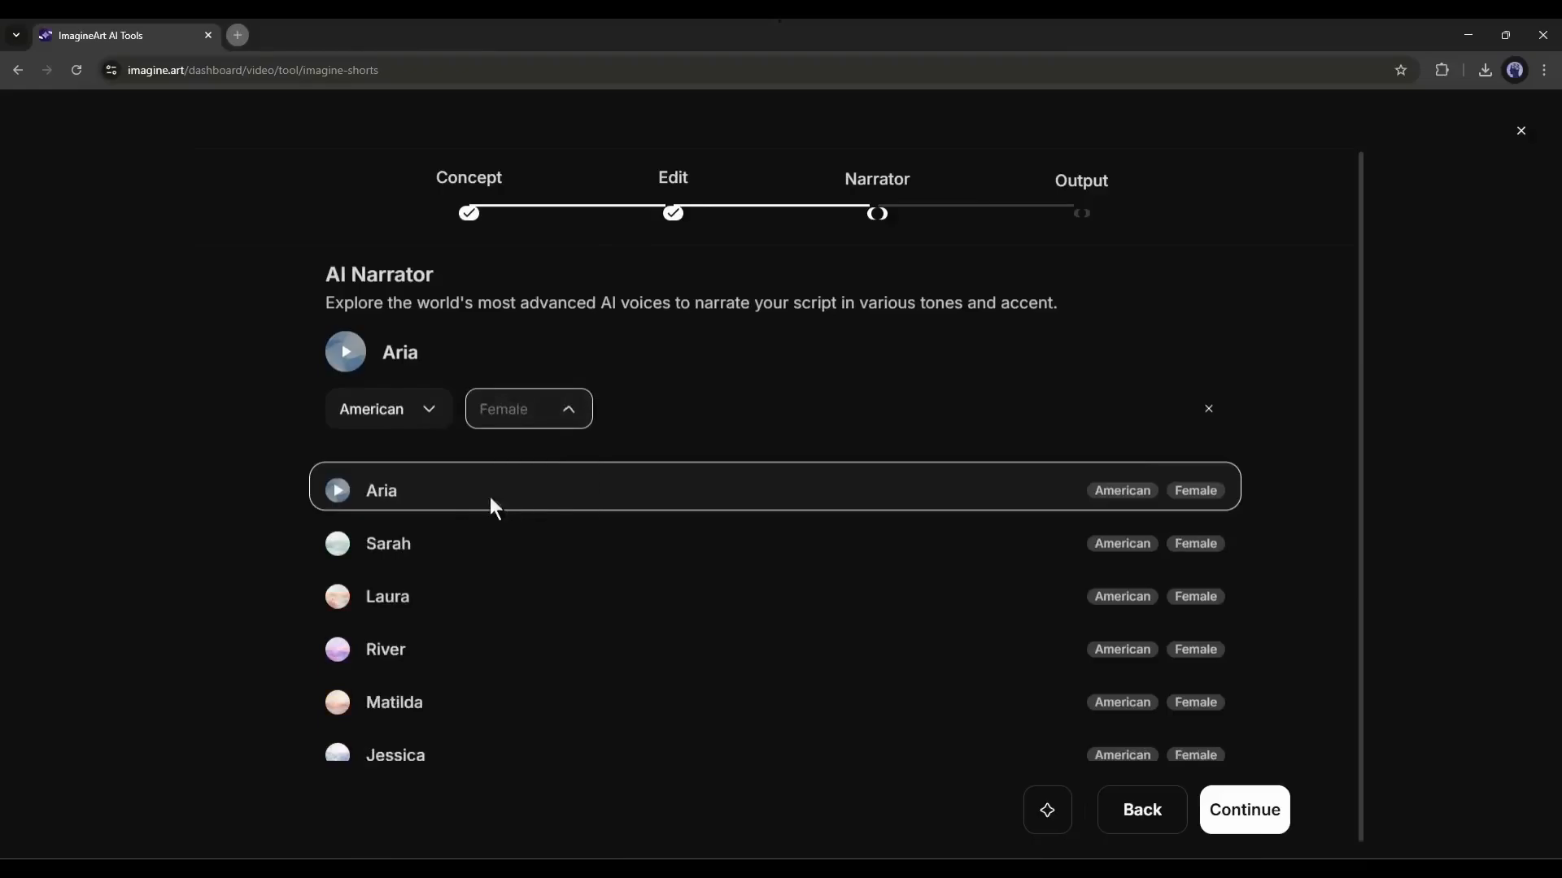
click(339, 548)
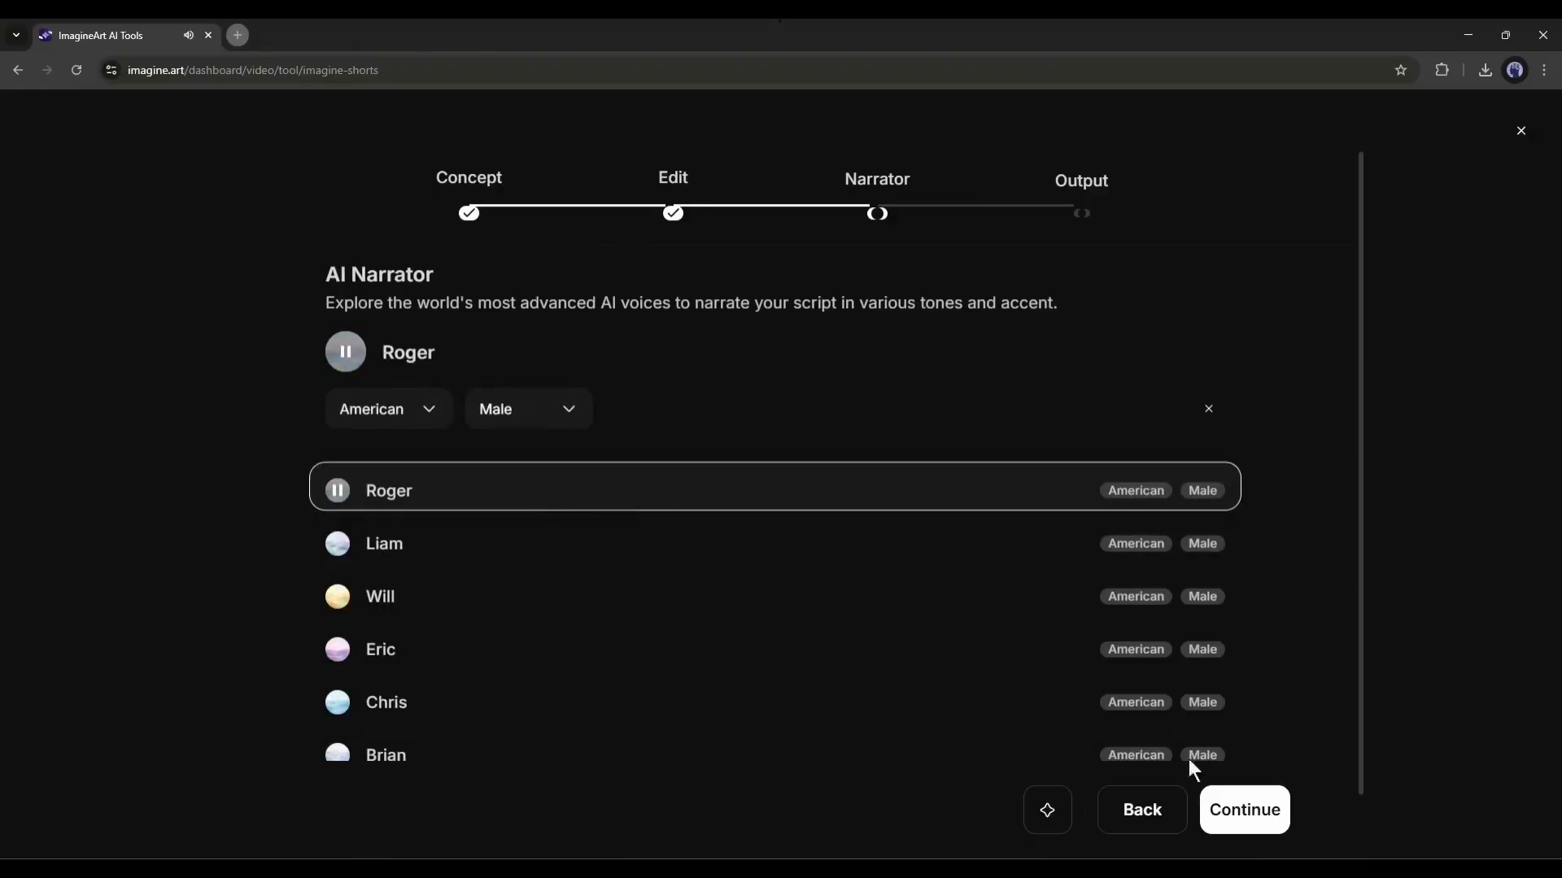
click(1245, 809)
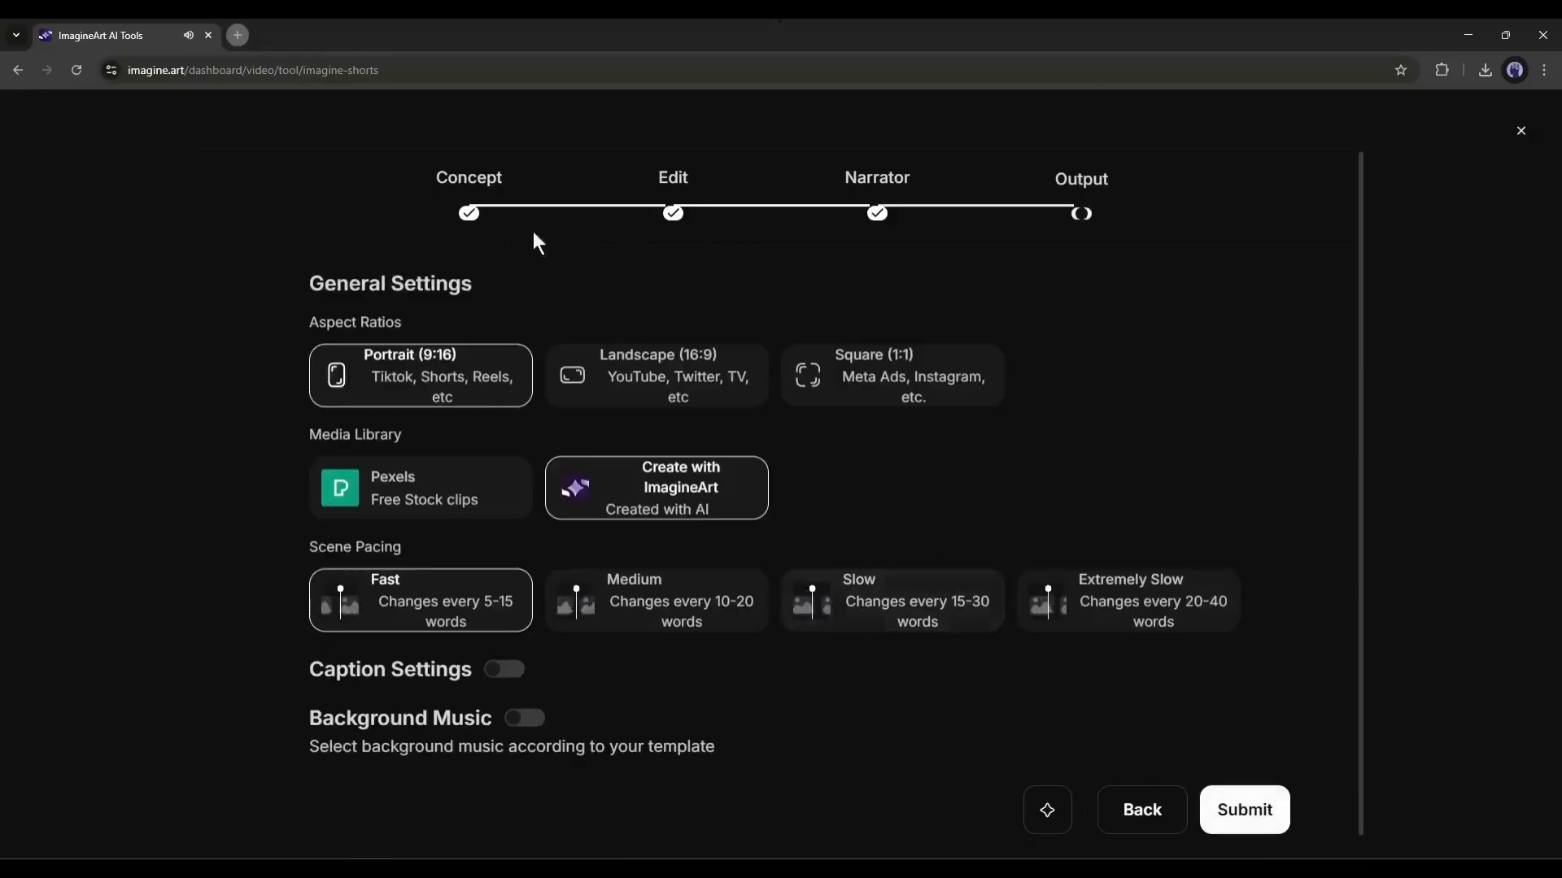
- Try the Square and Landscape aspect ratios for the short, and settle on Portrait (9:16)
click(633, 366)
click(890, 365)
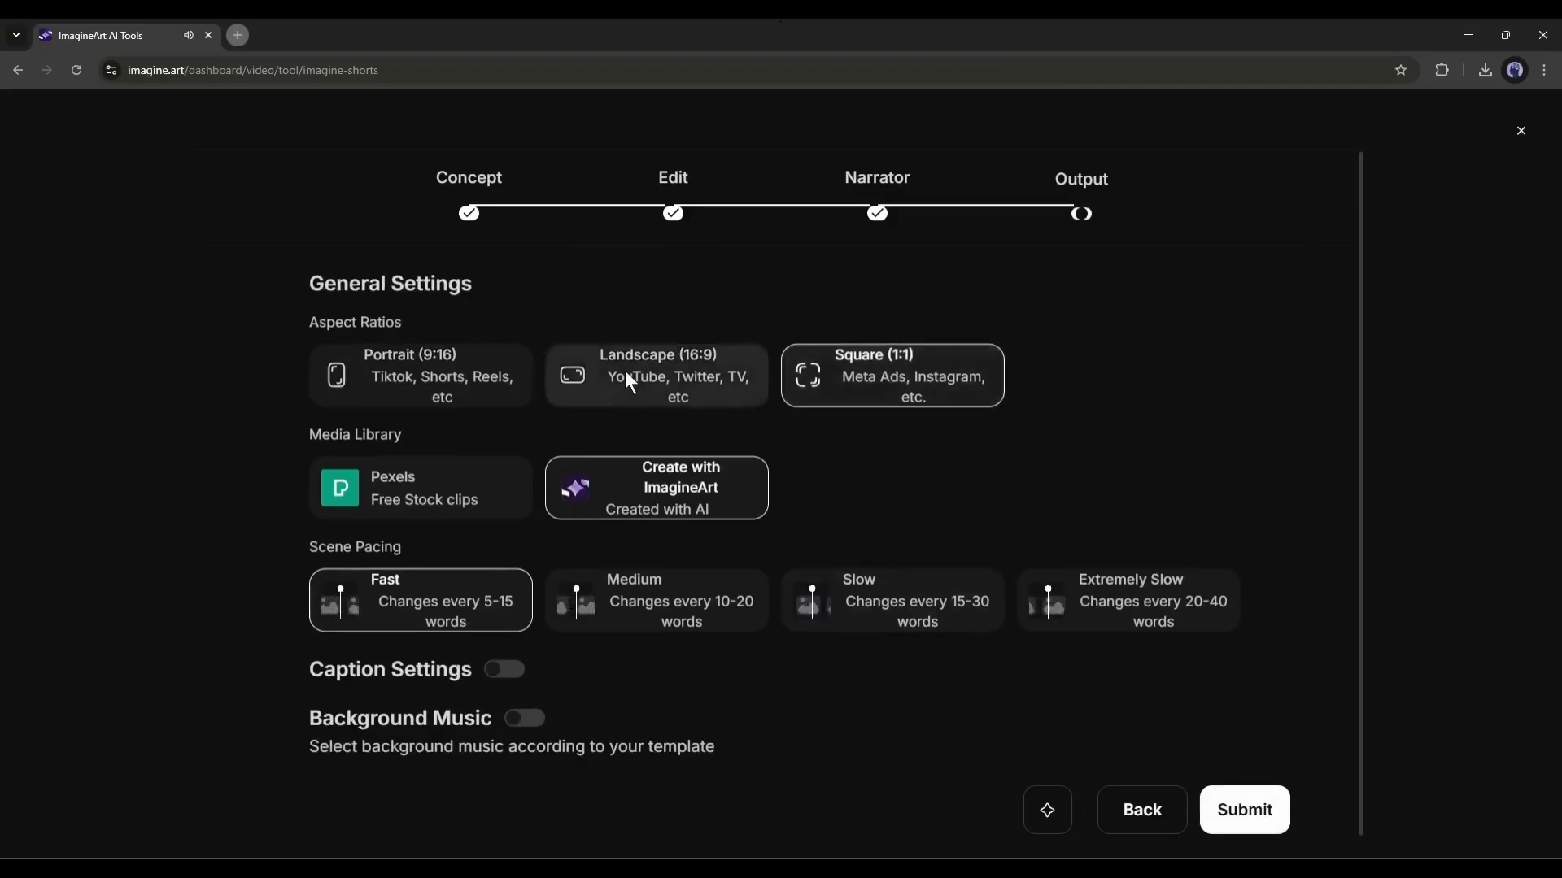
click(625, 370)
click(471, 367)
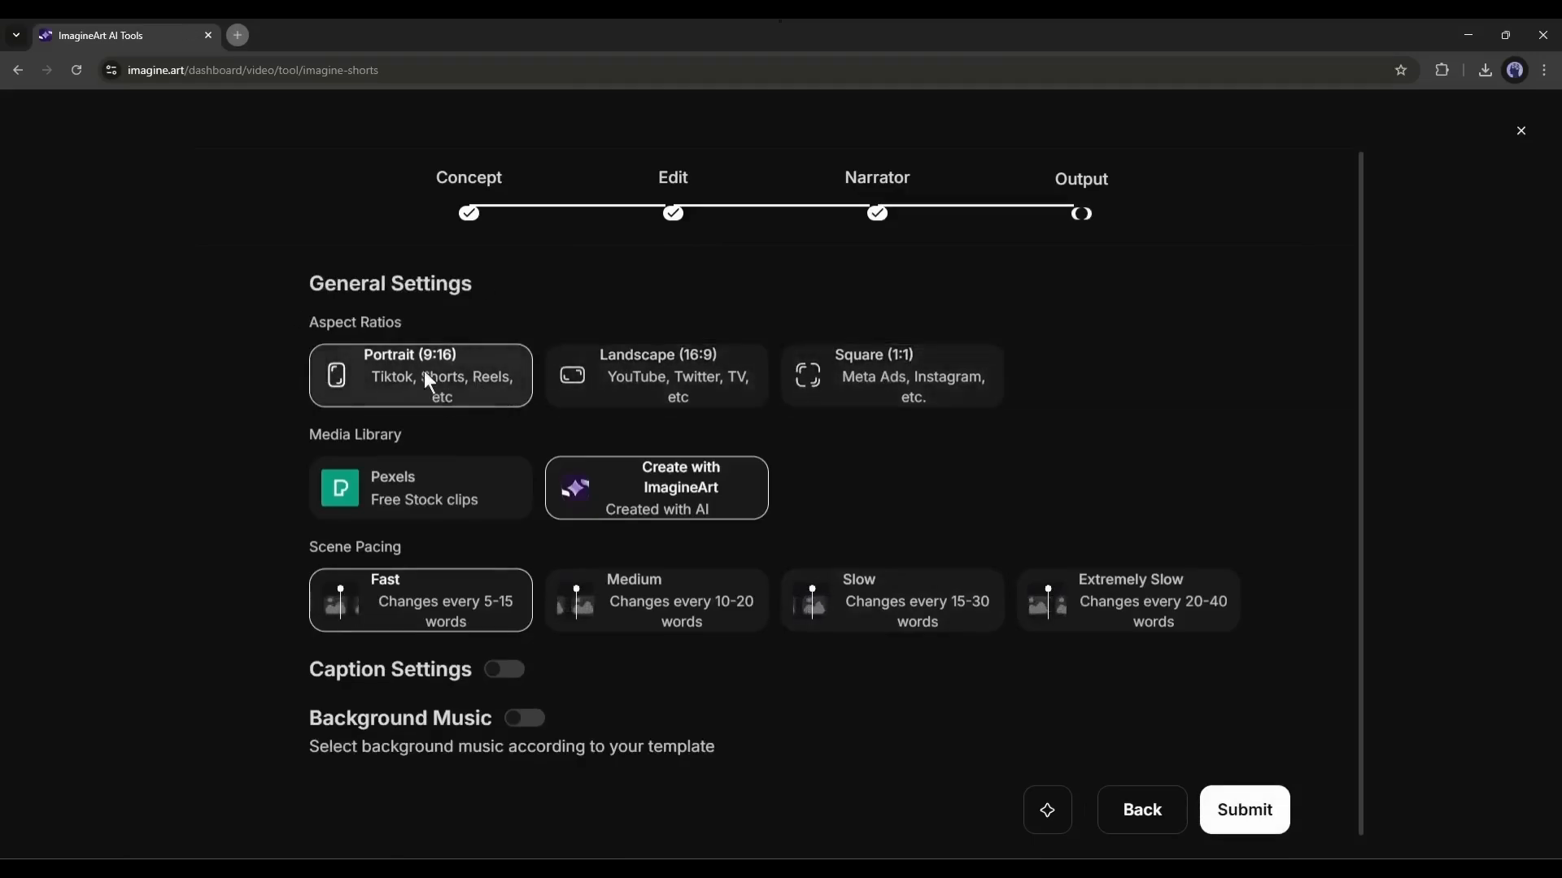
- Use Create with ImagineArt as the media library and Fast scene pacing, changing every 5-15 words
drag(306, 435, 408, 431)
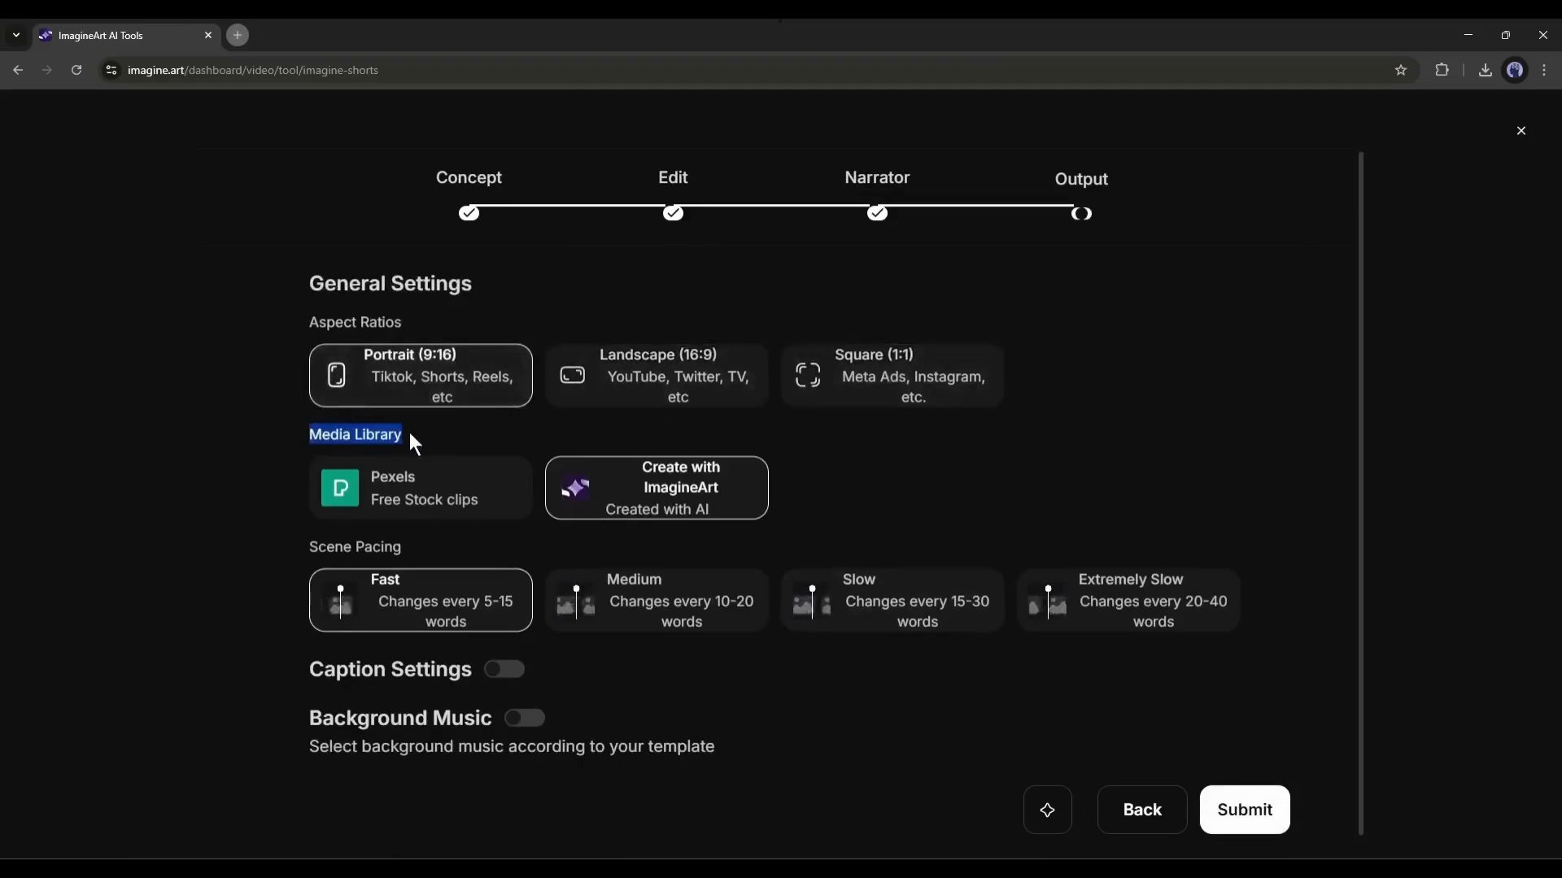
click(362, 473)
click(672, 486)
drag(309, 545, 404, 549)
click(383, 600)
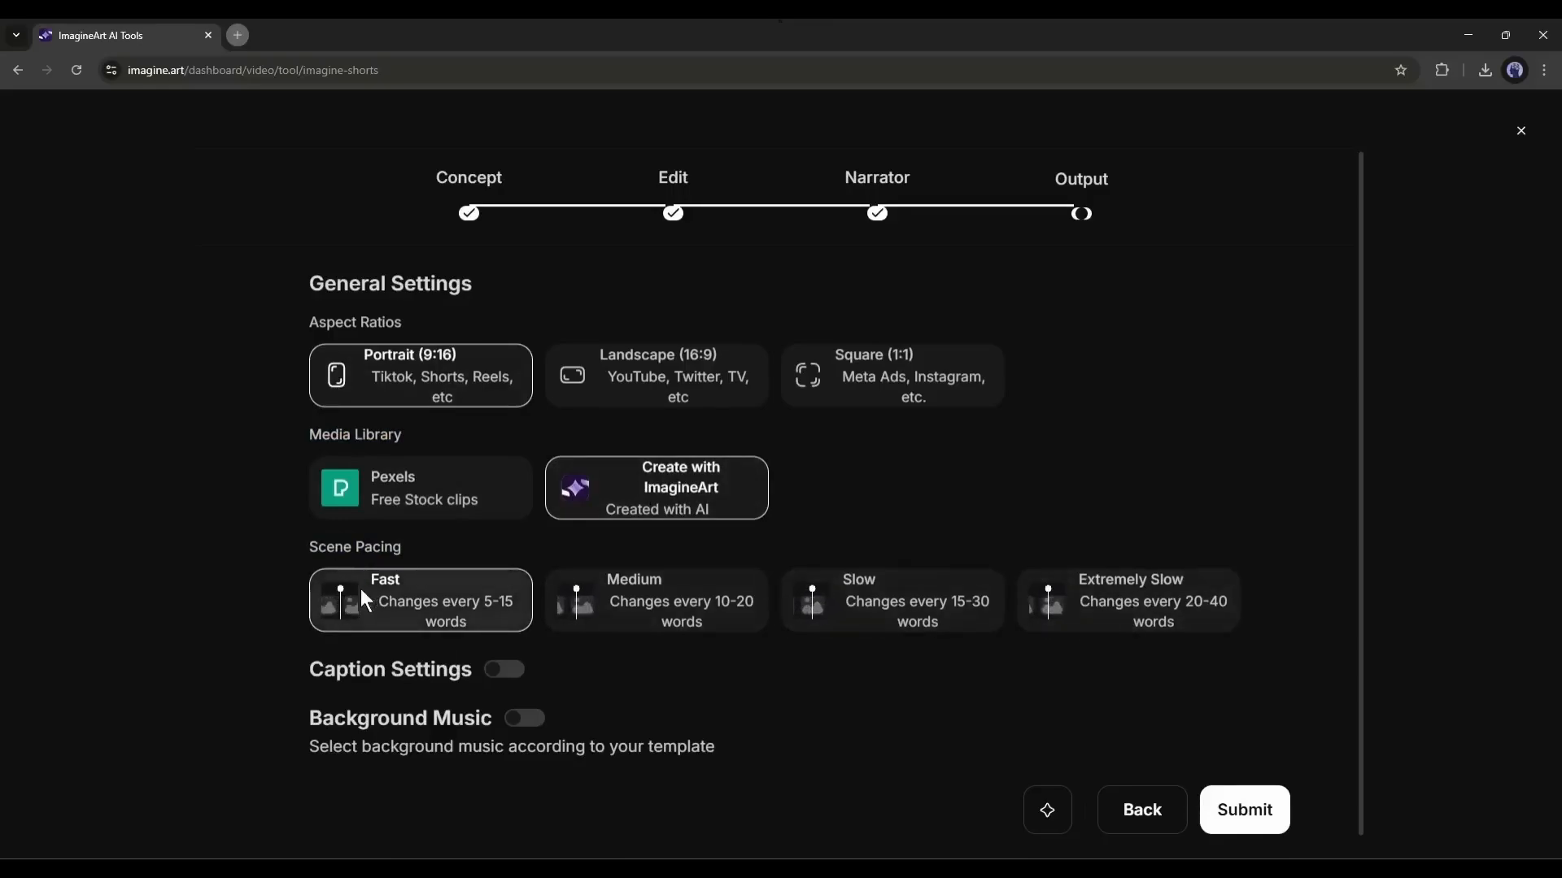
- Enable captions with Style-5 and set their position to Center
click(504, 669)
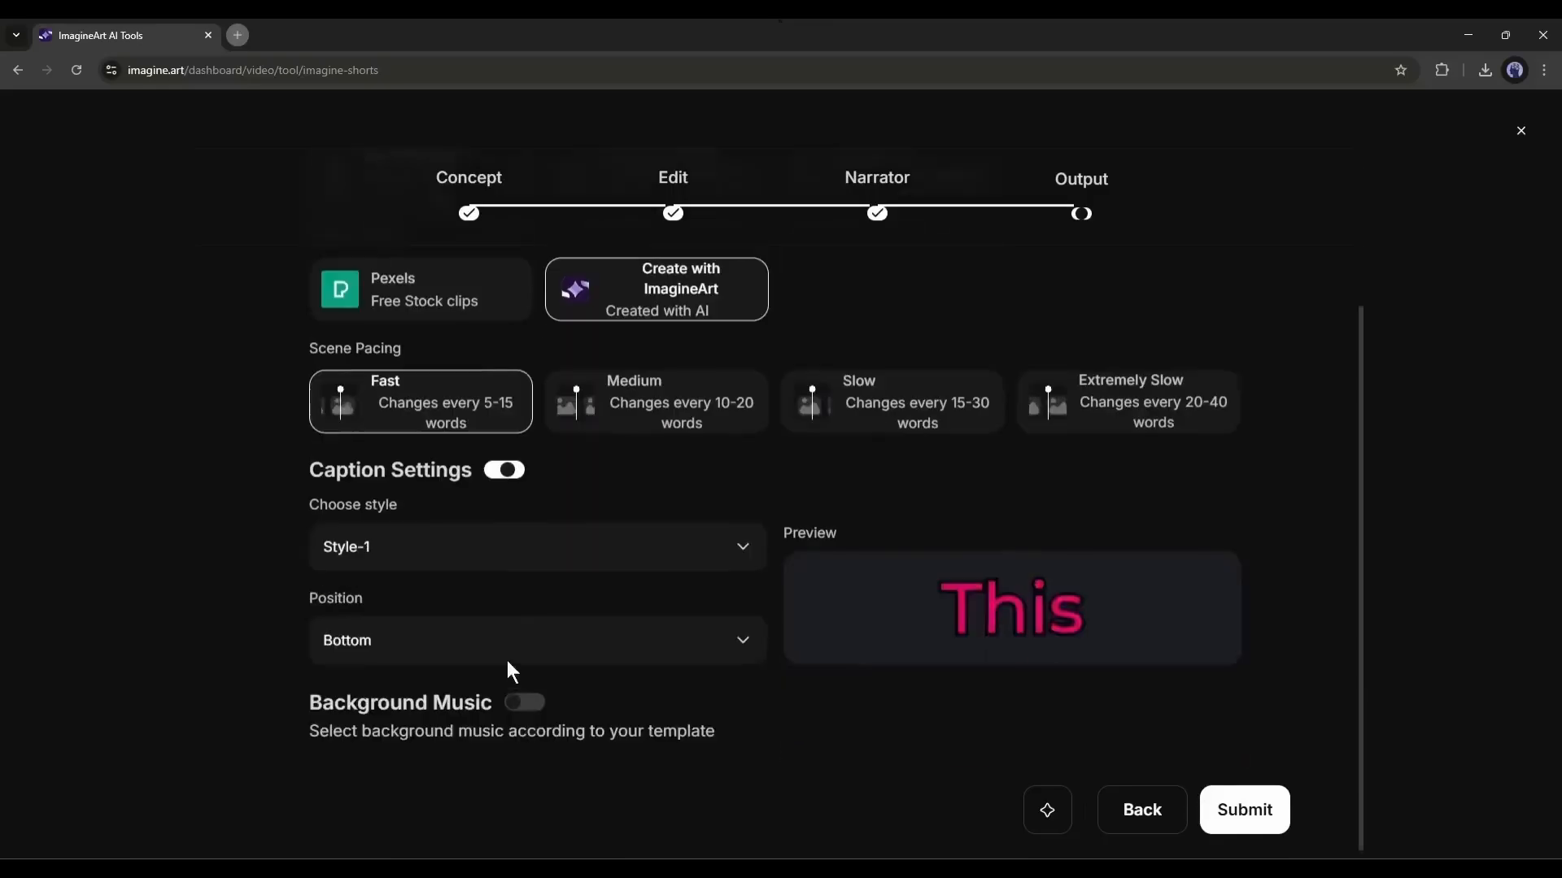
click(465, 535)
click(407, 399)
click(448, 634)
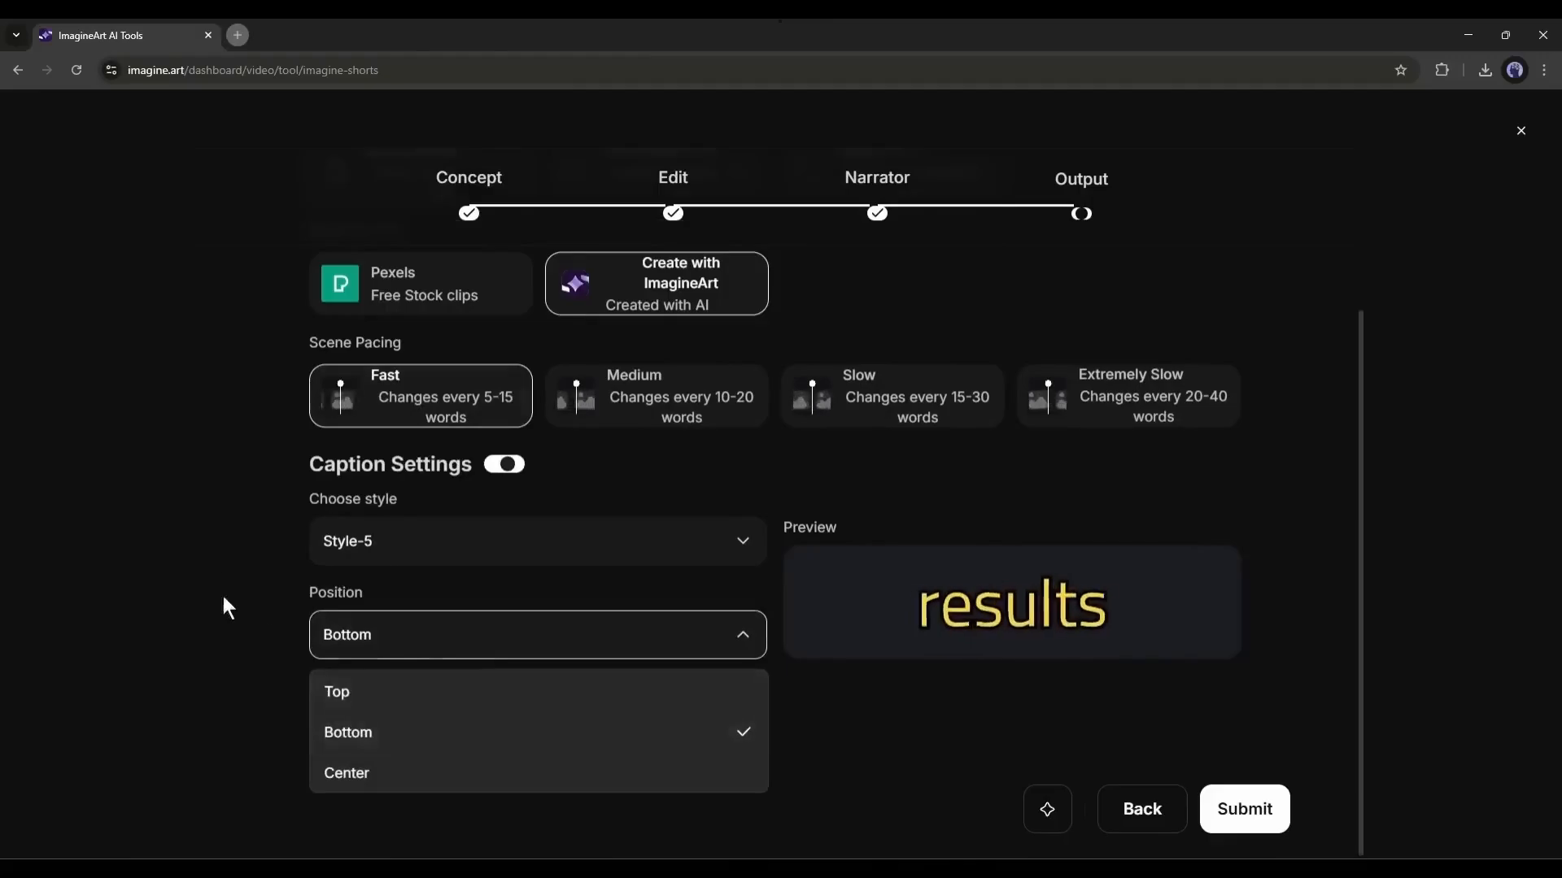
click(375, 634)
click(376, 635)
click(394, 782)
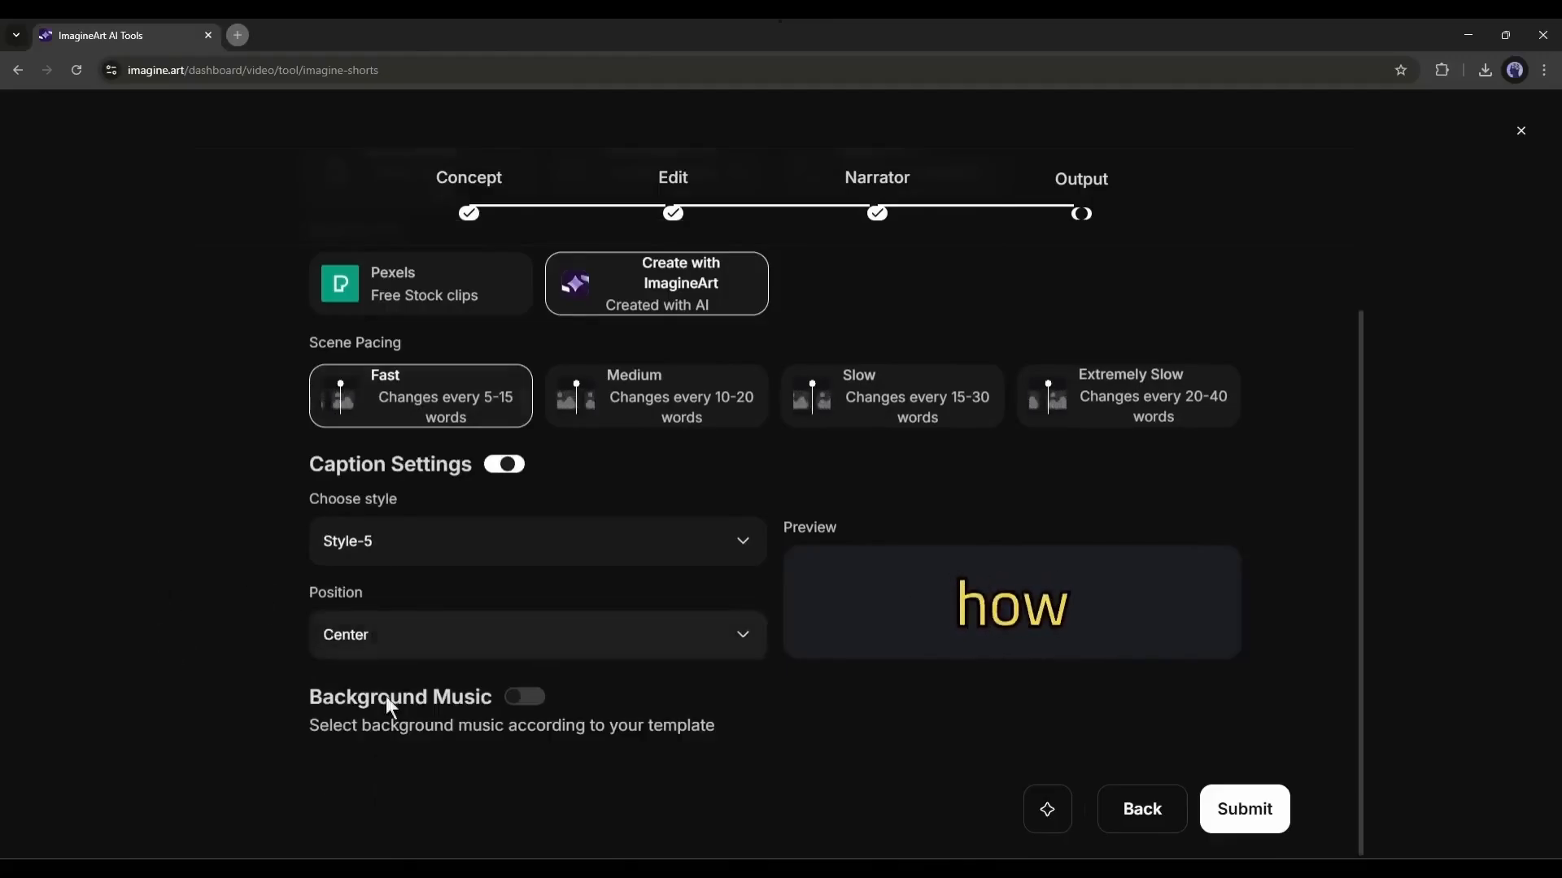
- Enable background music with the Sarcastic Moment track and submit the short for generation
click(523, 694)
scroll(485, 670, down, 3)
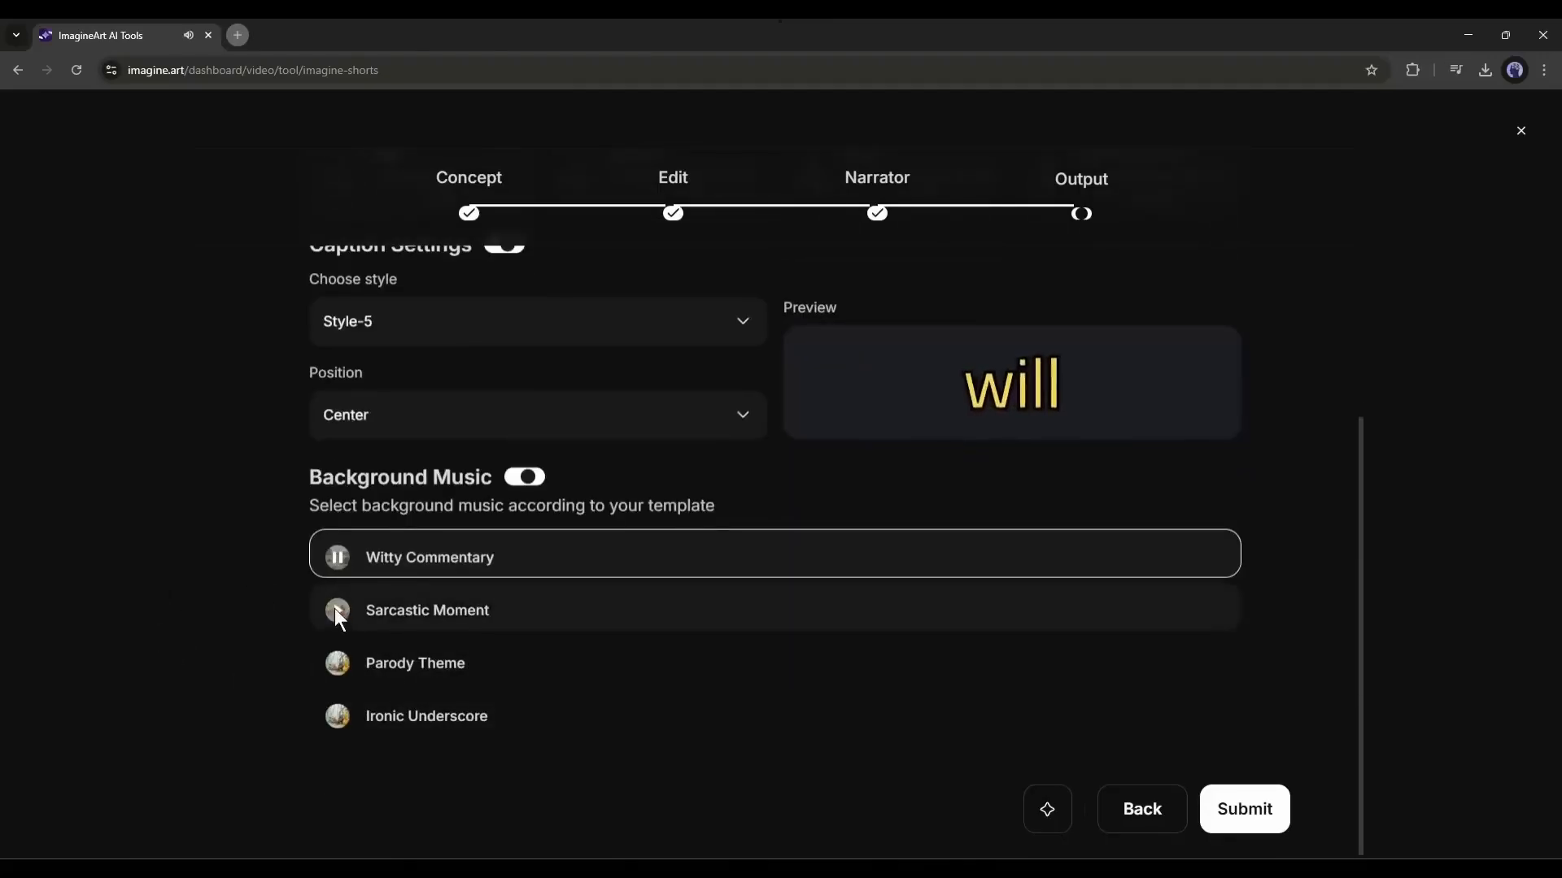
click(335, 609)
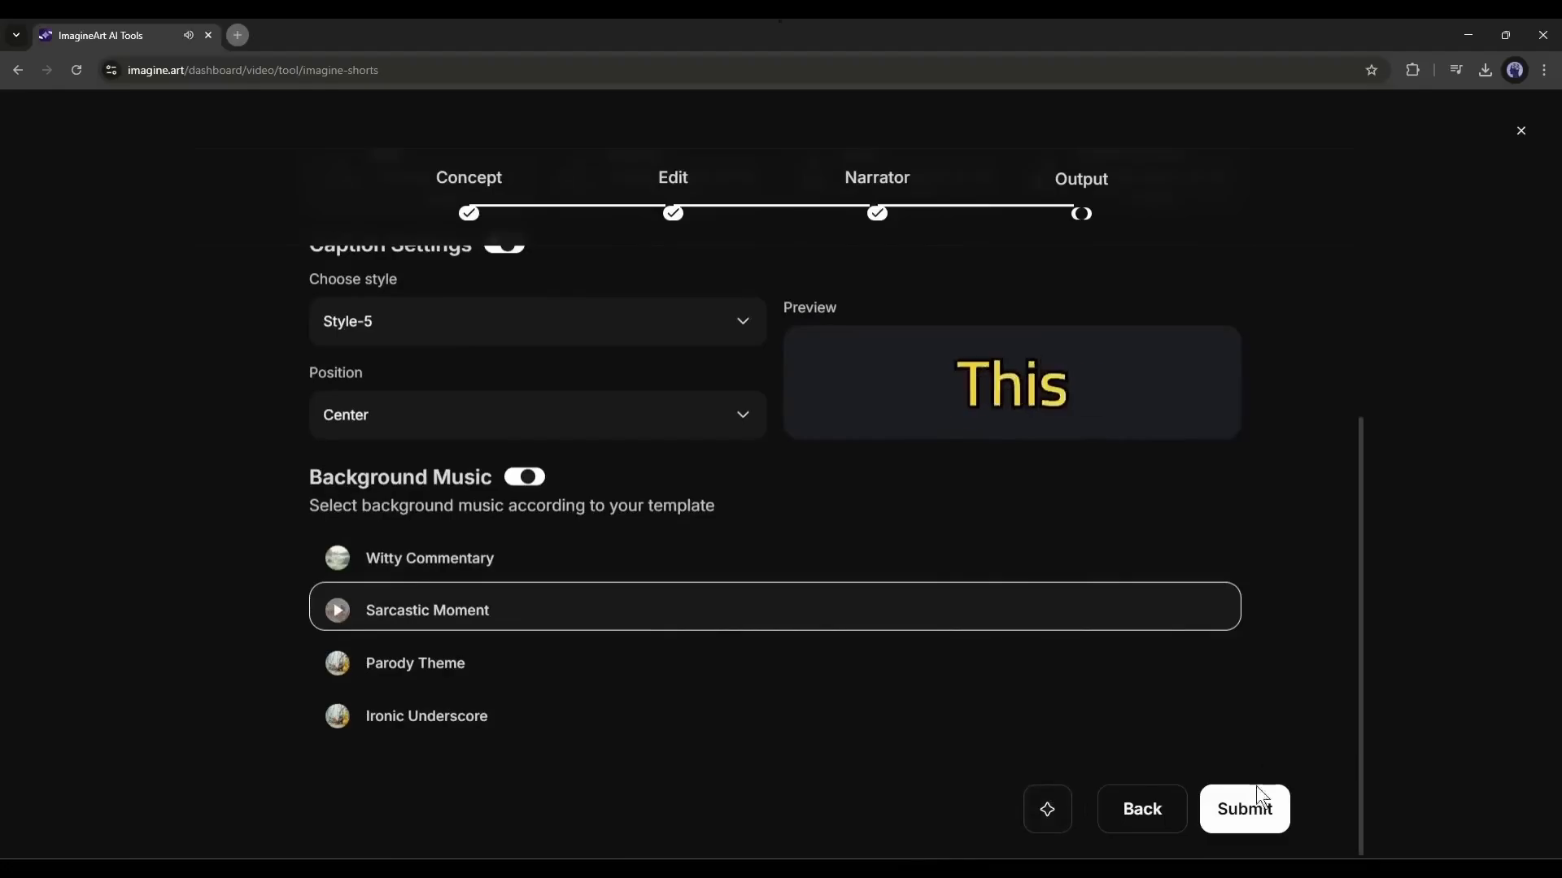
click(1249, 807)
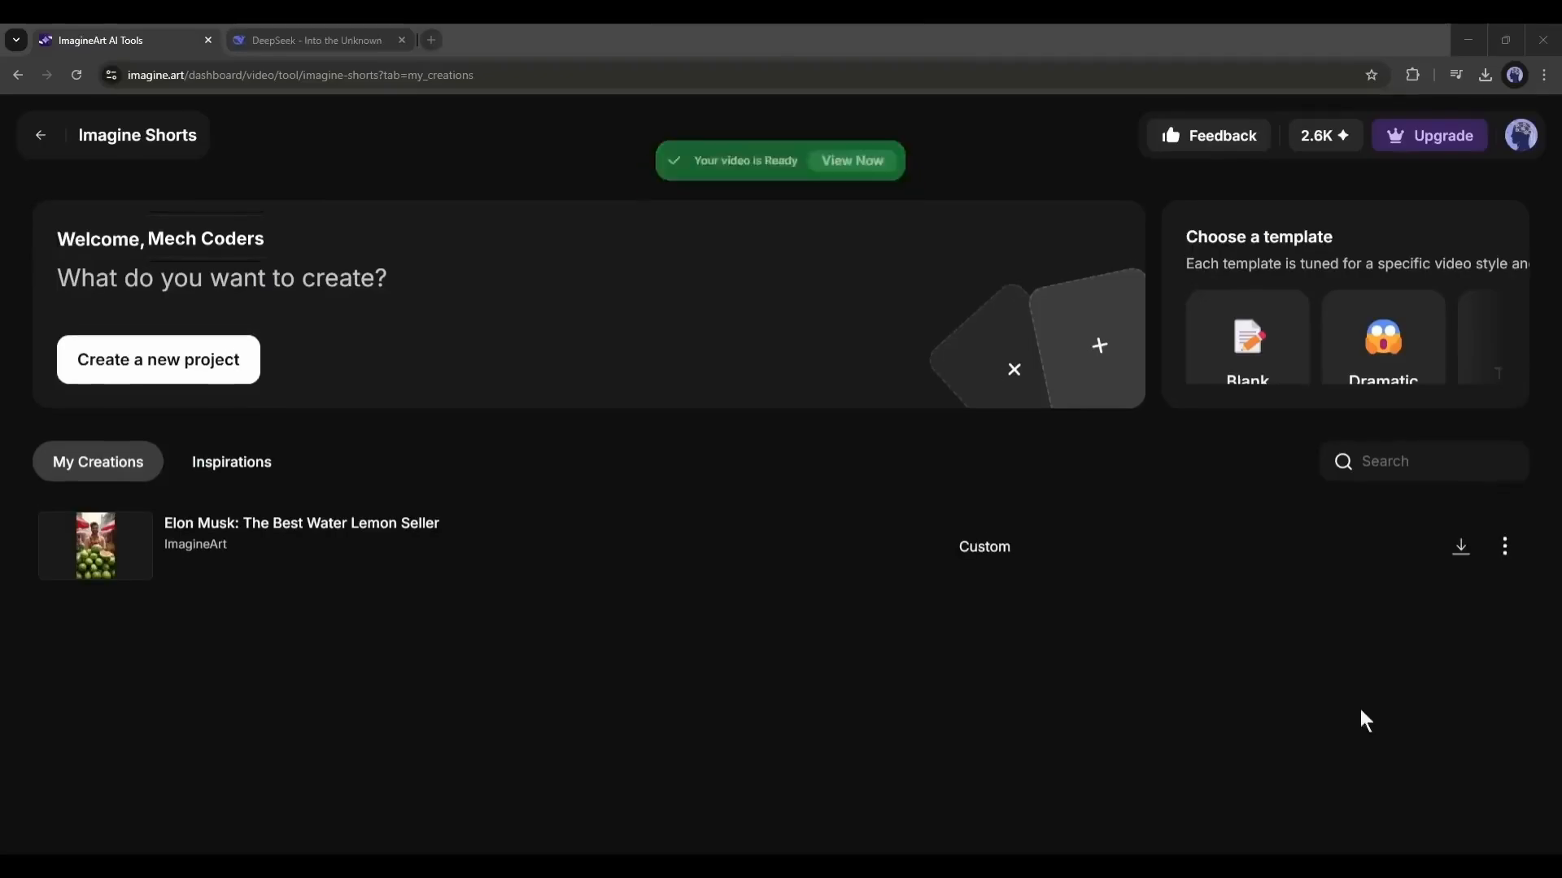
- Play the finished short "Elon Musk: The Best Water Lemon Seller", pause it, and copy its full script
click(98, 545)
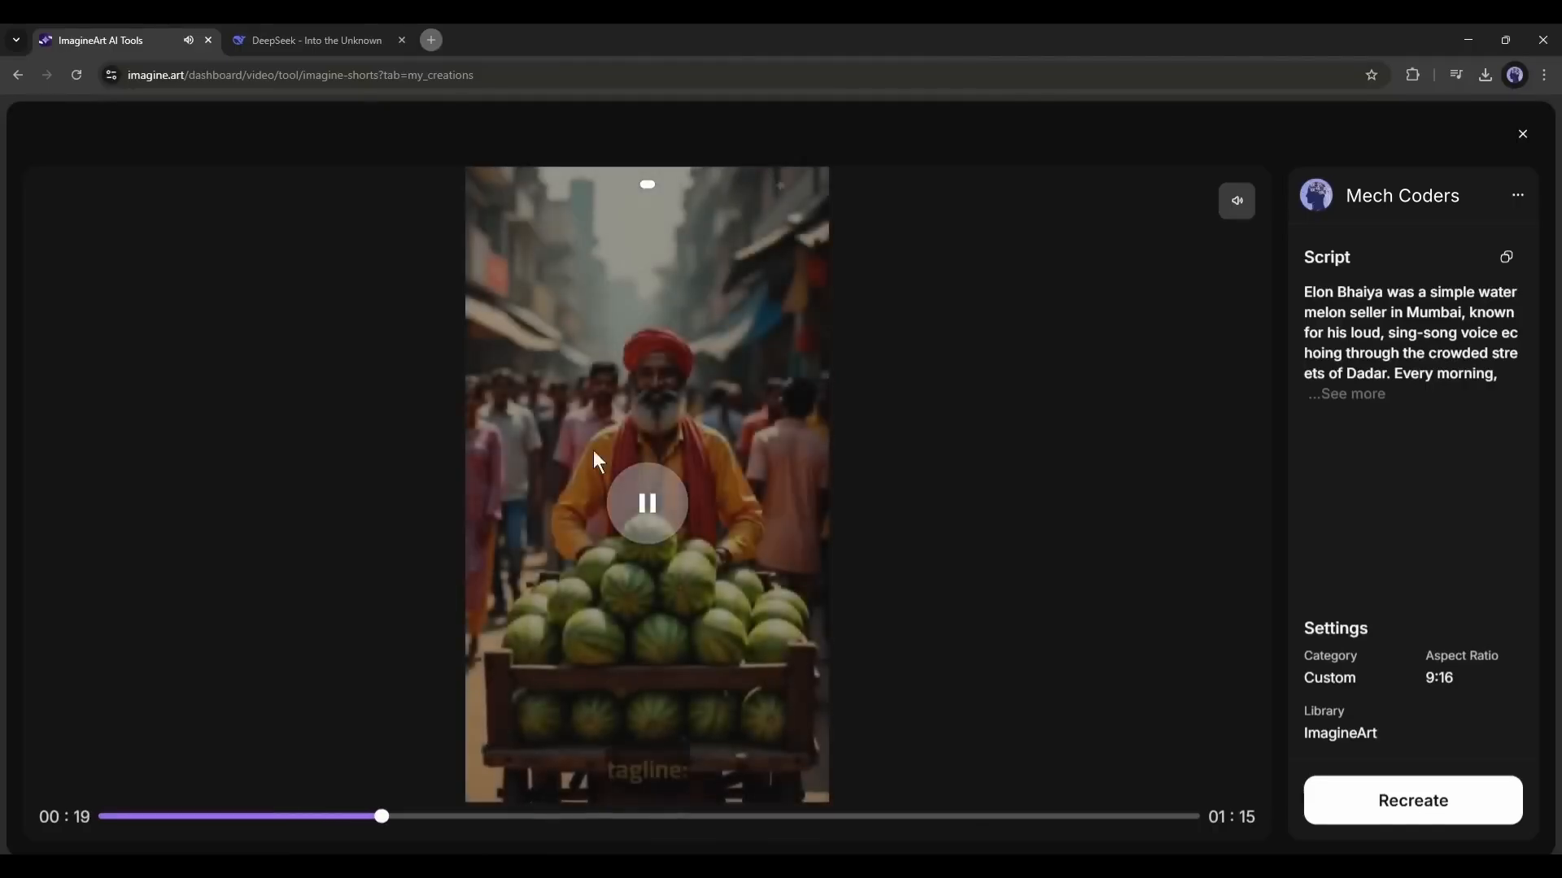
click(656, 500)
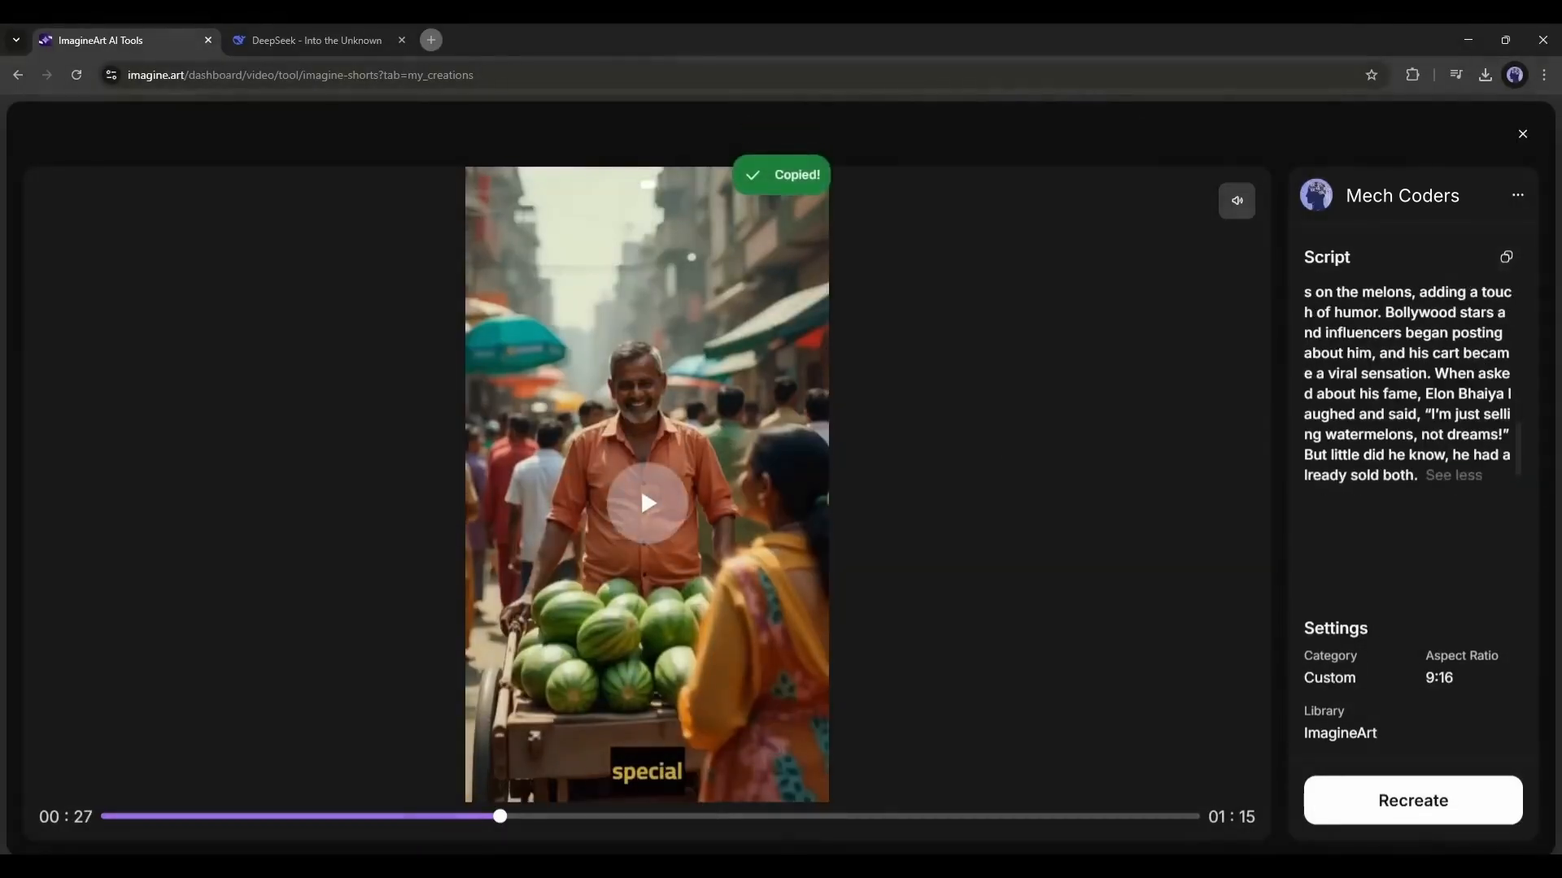
- Switch to DeepSeek, send "I want to make a engaging video from this script" with the copied script, and review the returned scene prompts
click(358, 33)
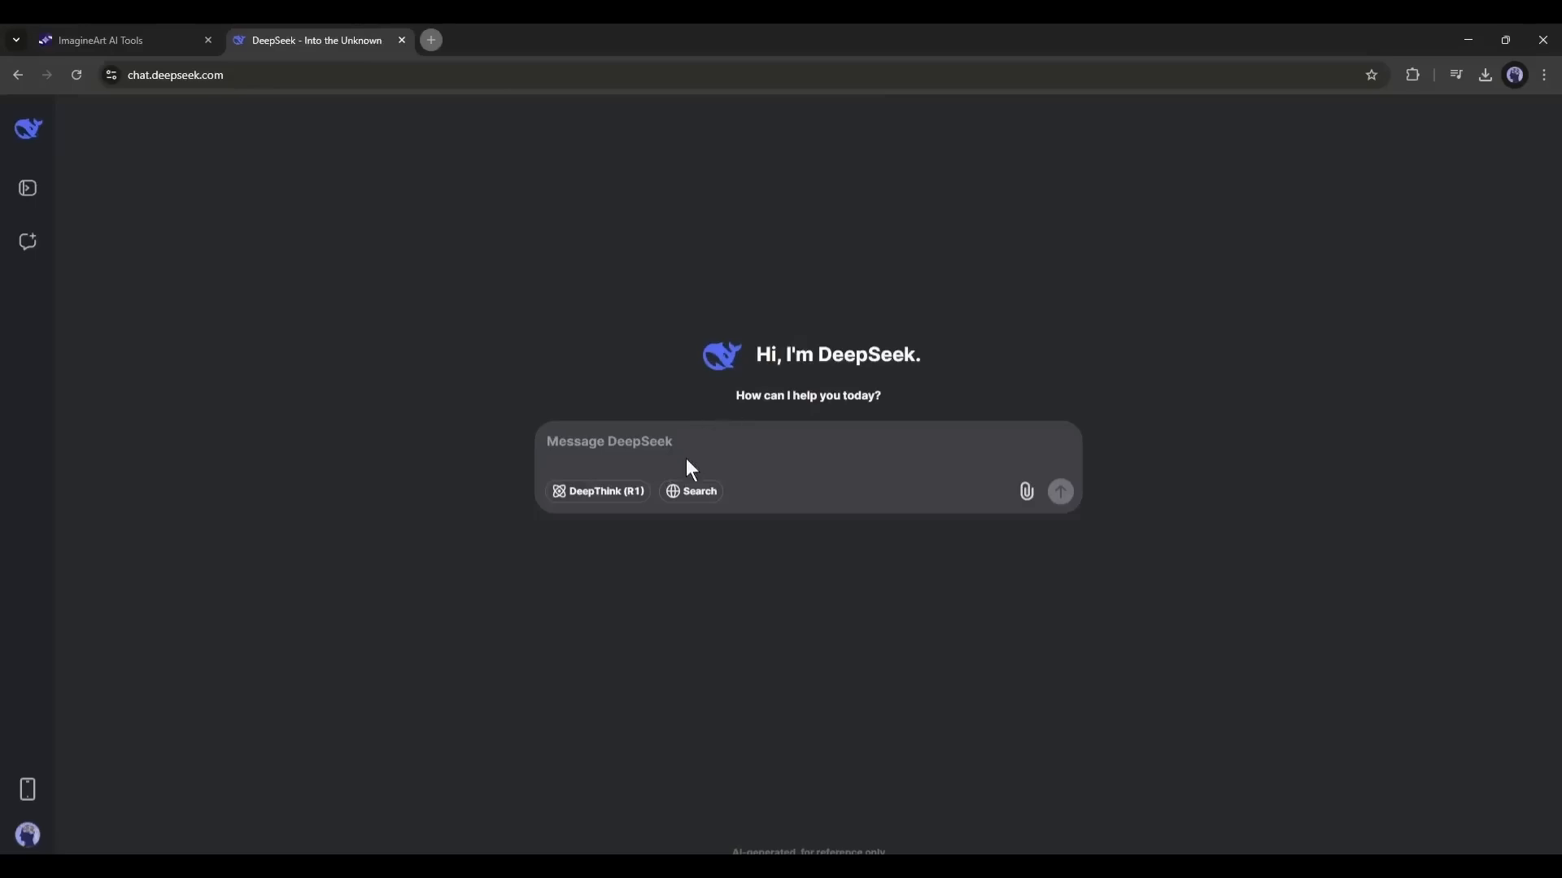
text(I want to make a engaging video from this script)
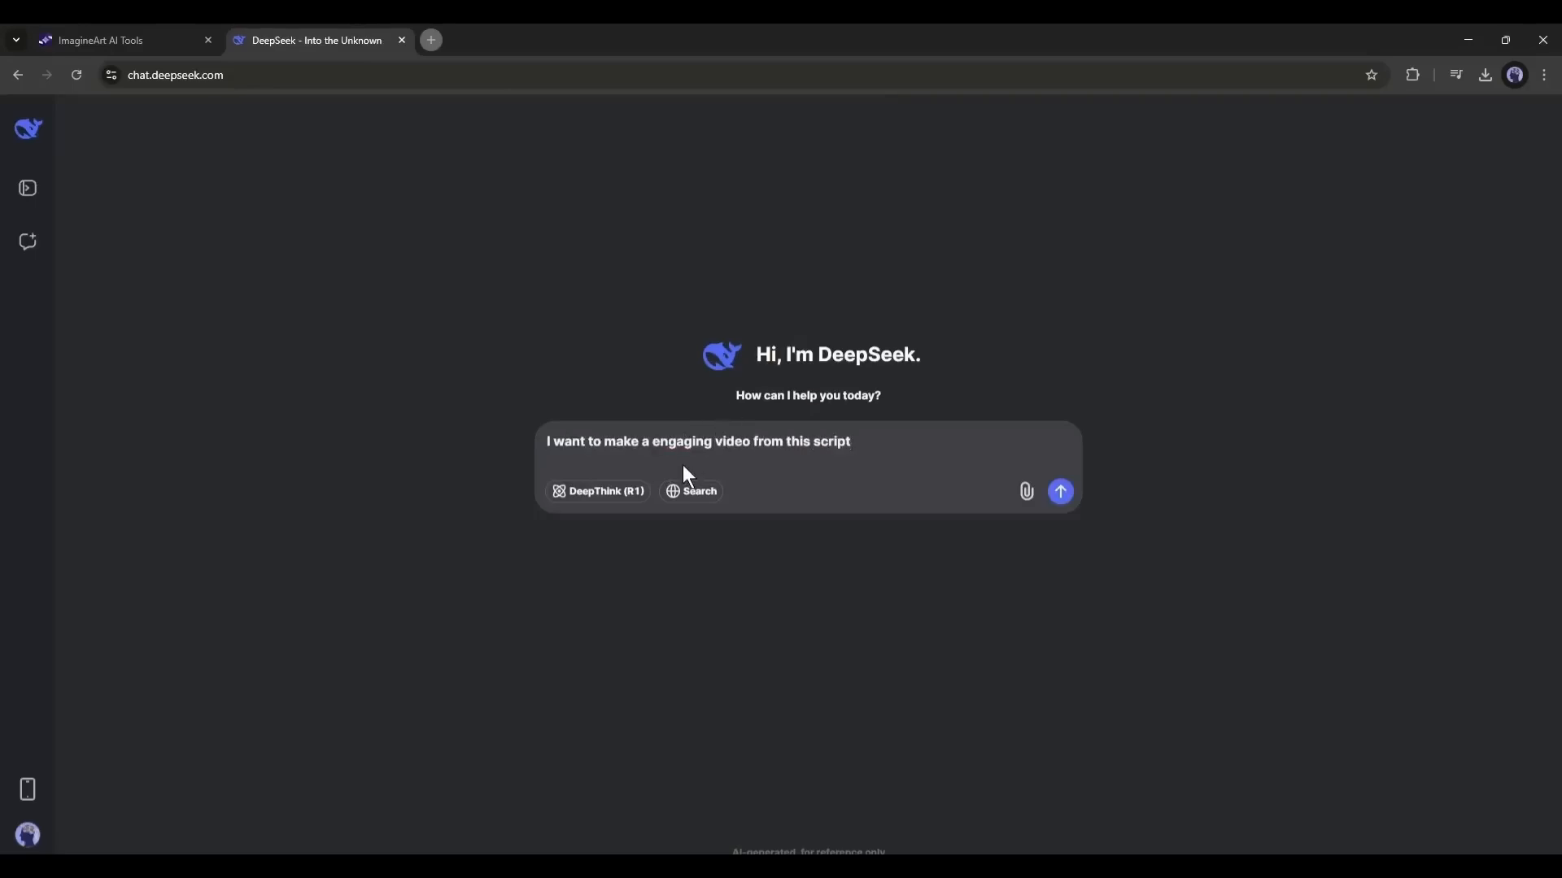
key(ctrl+v)
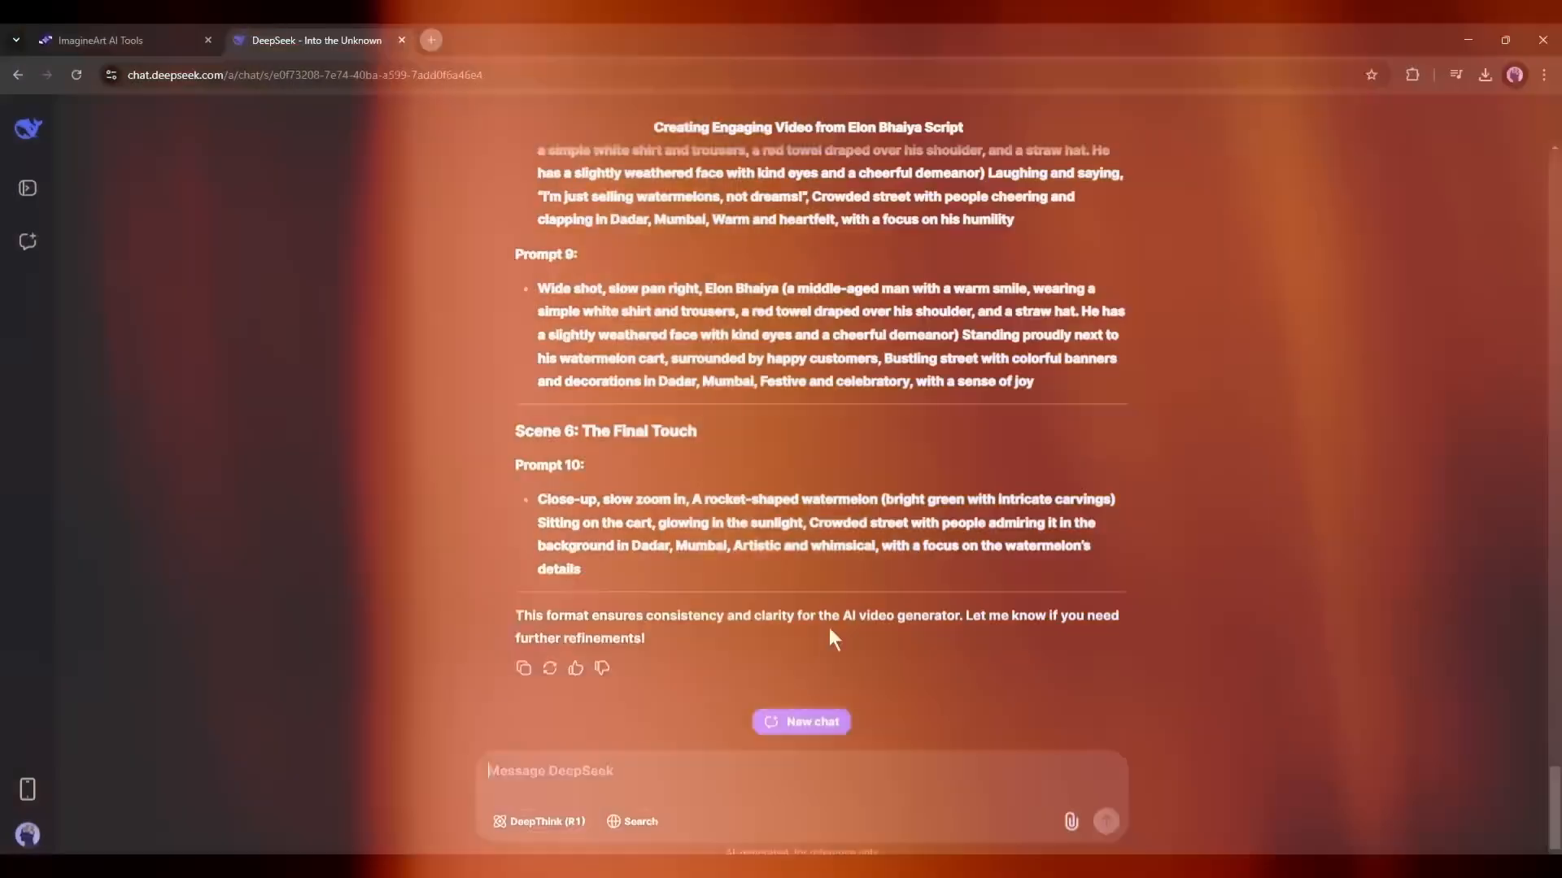
scroll(682, 573, up, 20)
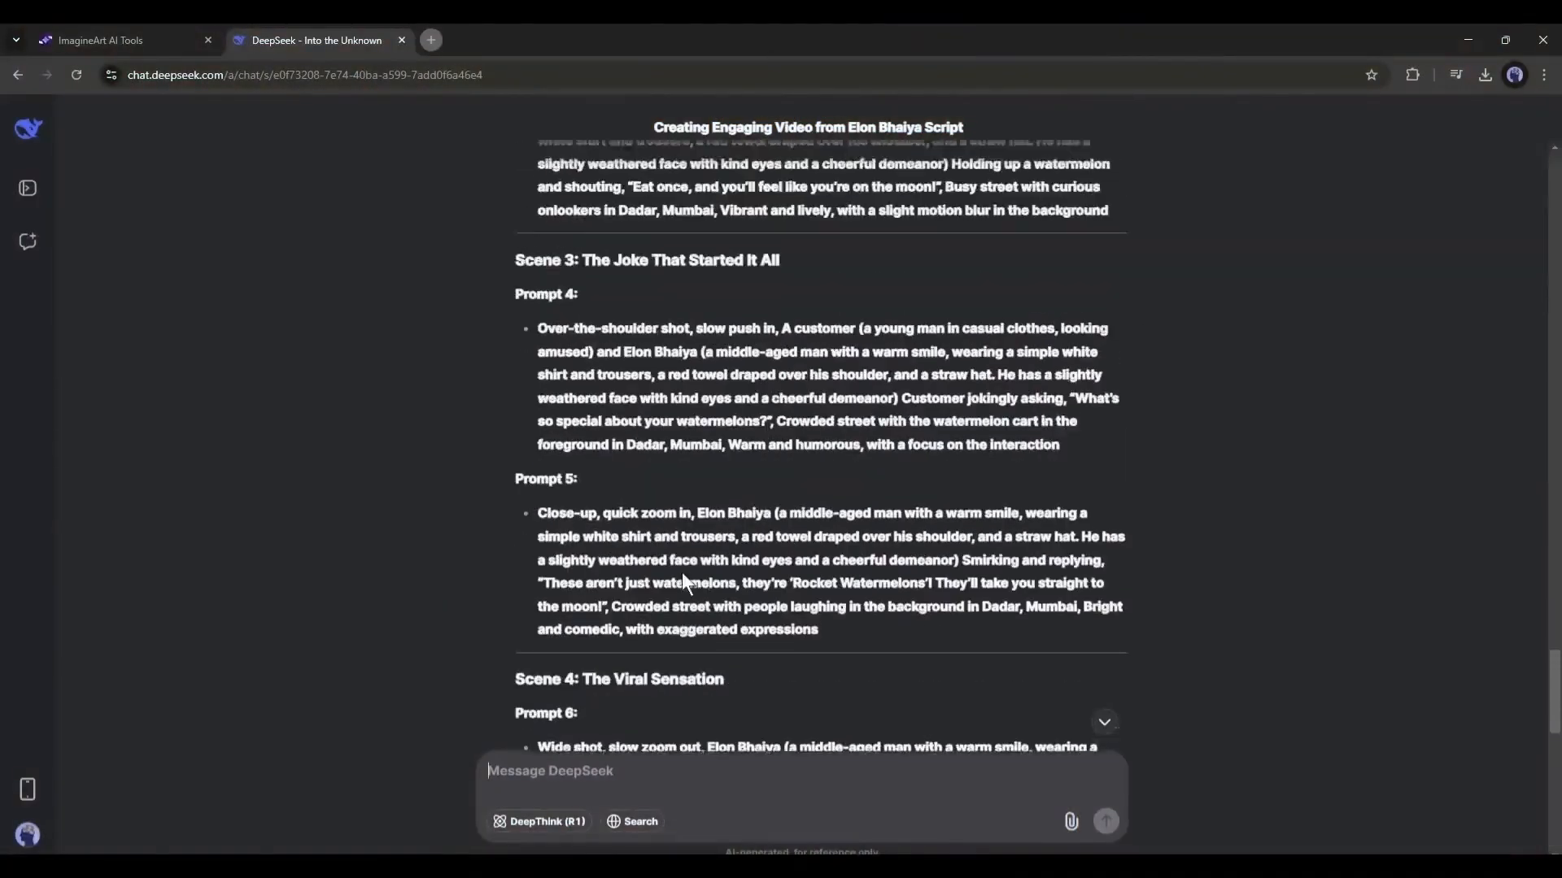
- Return to ImagineArt, close the short's preview, leave Video Studio for the studios overview, and open Image Studio
click(135, 37)
click(1520, 132)
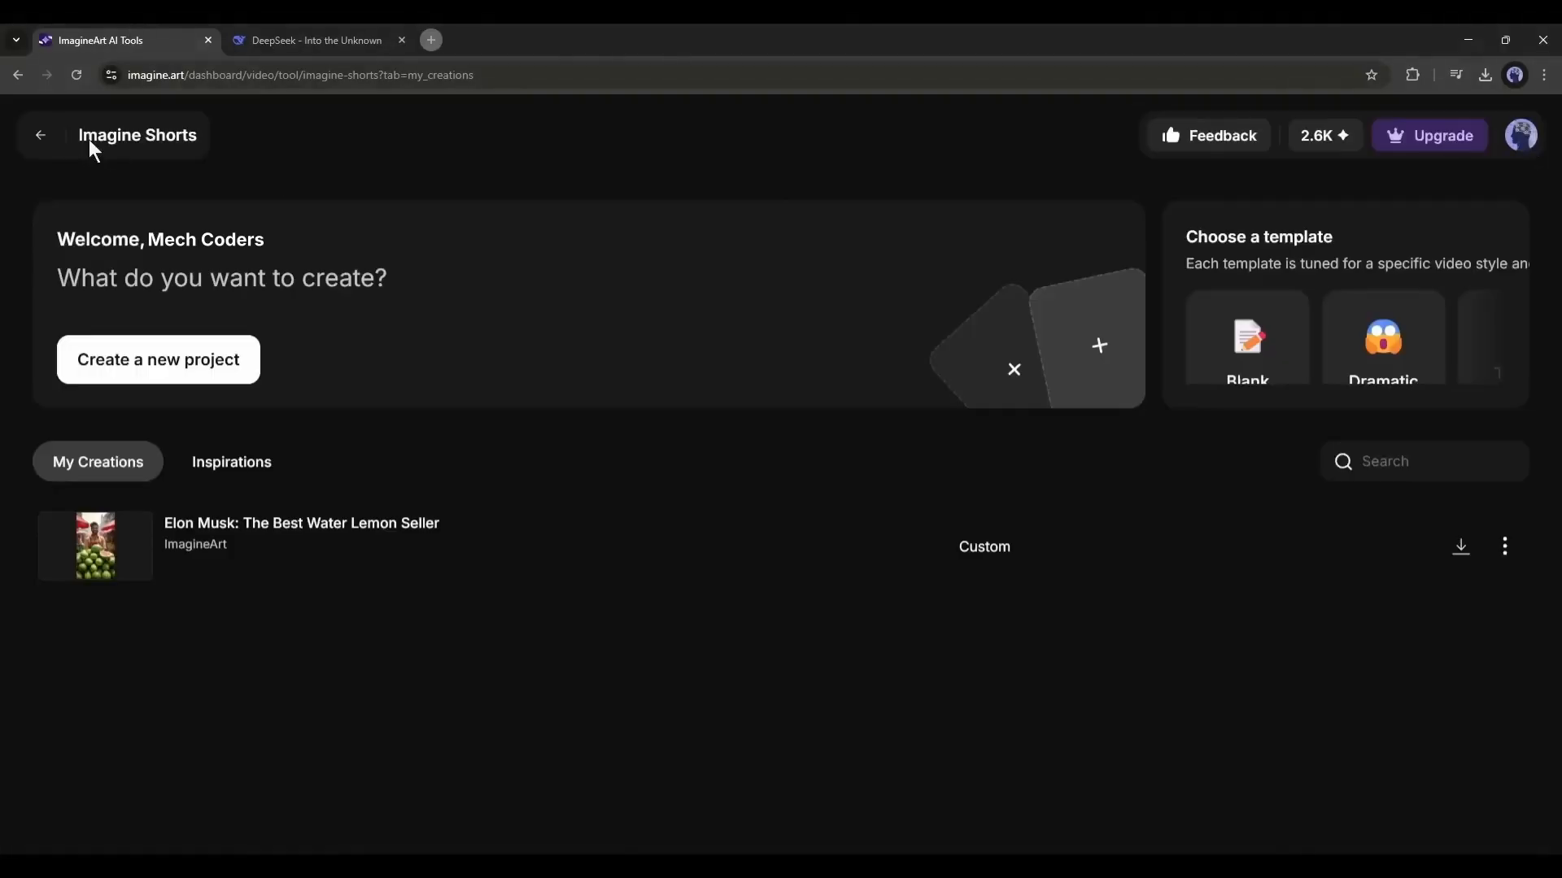
click(90, 139)
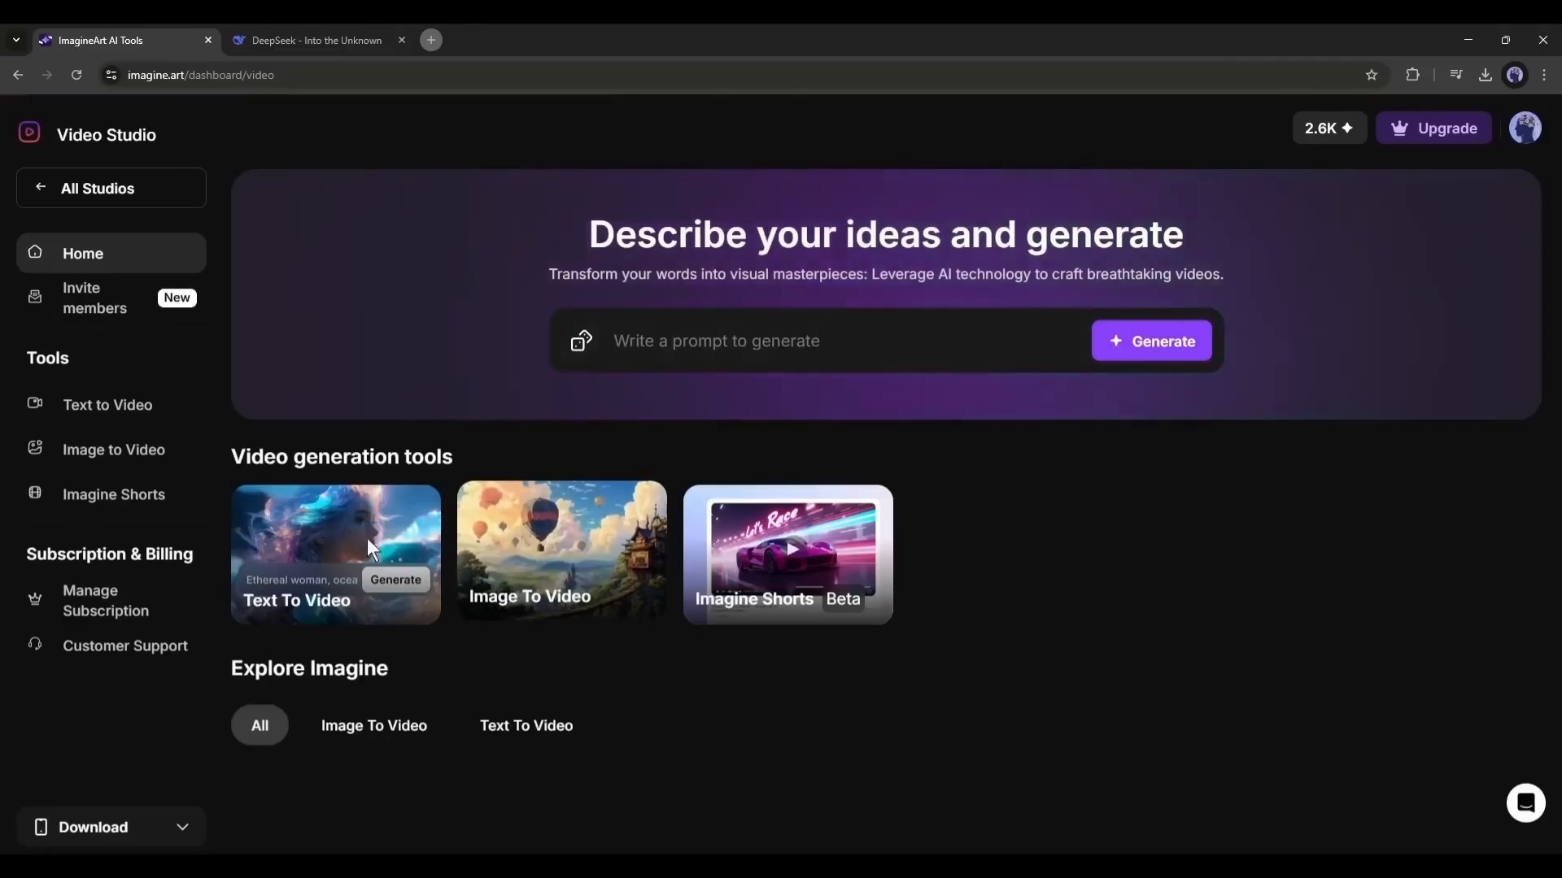
click(348, 525)
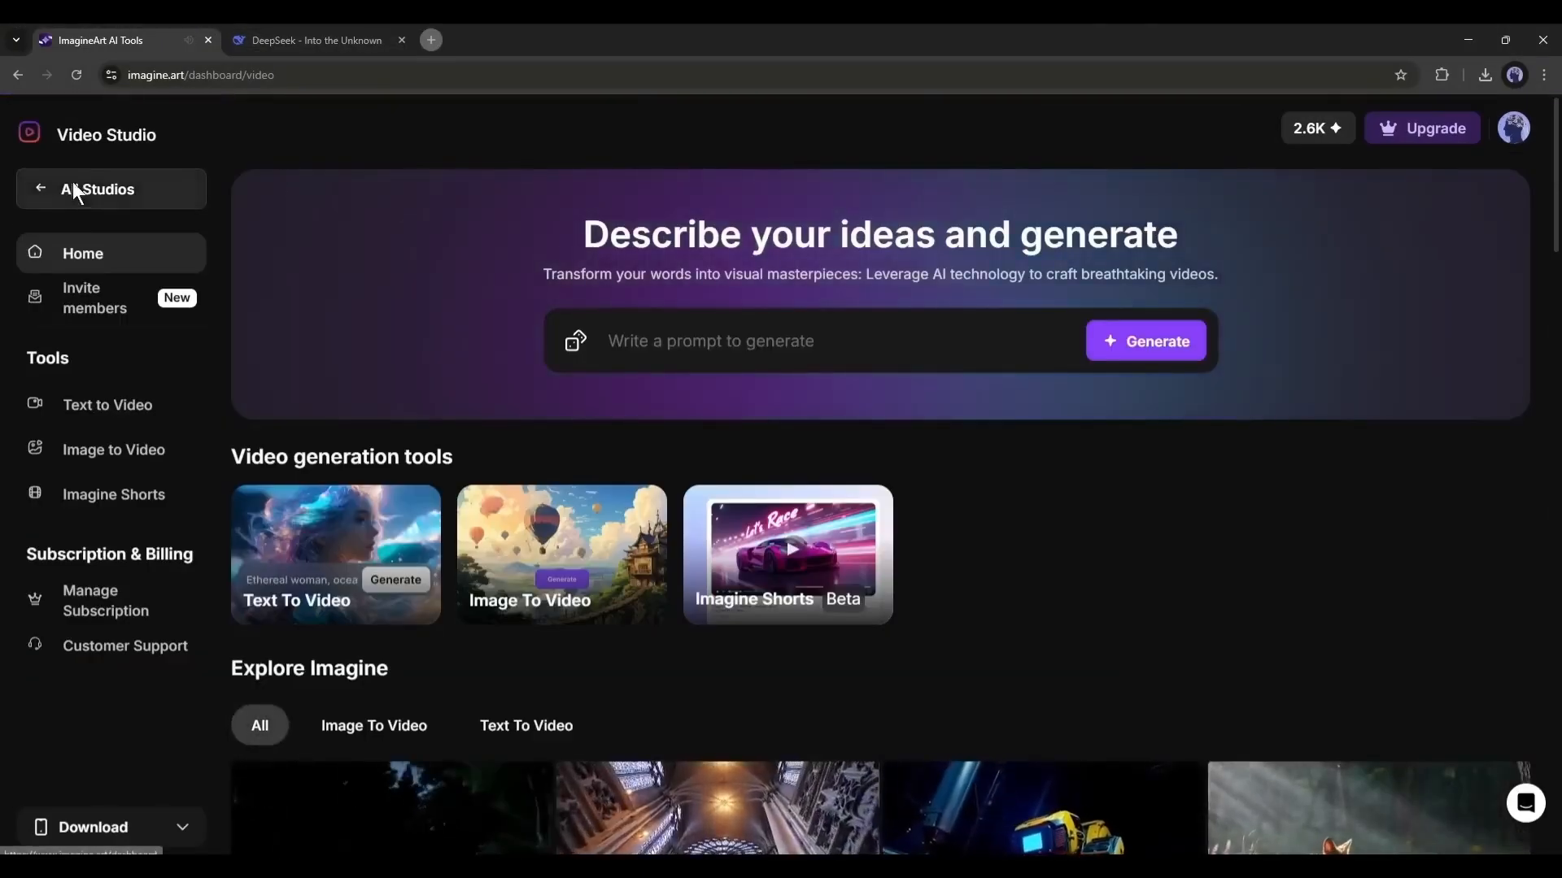
click(73, 189)
scroll(457, 378, down, 3)
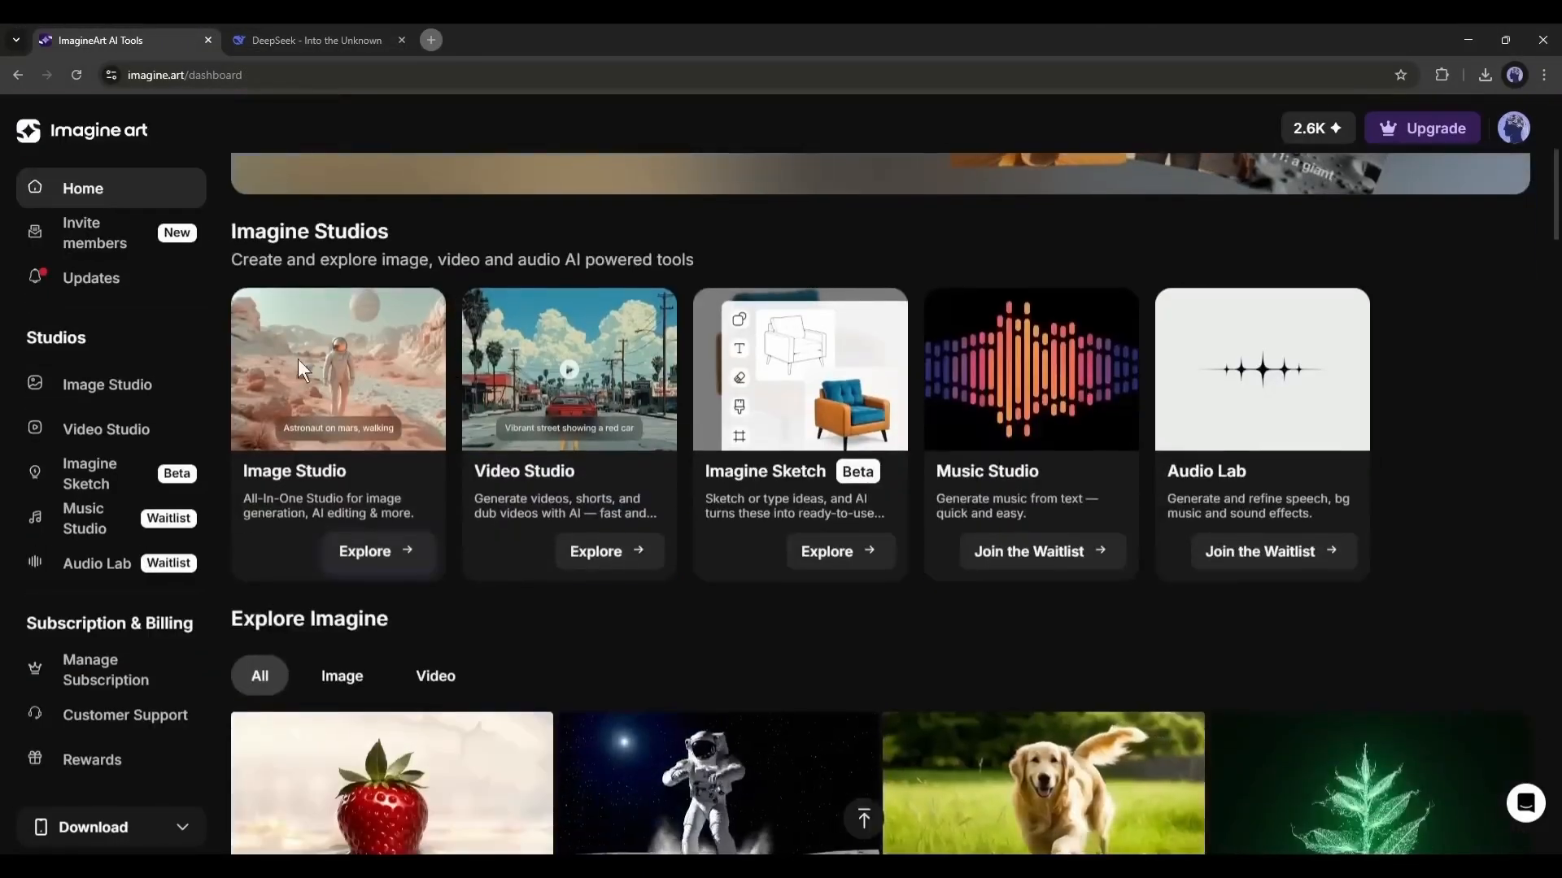
click(342, 360)
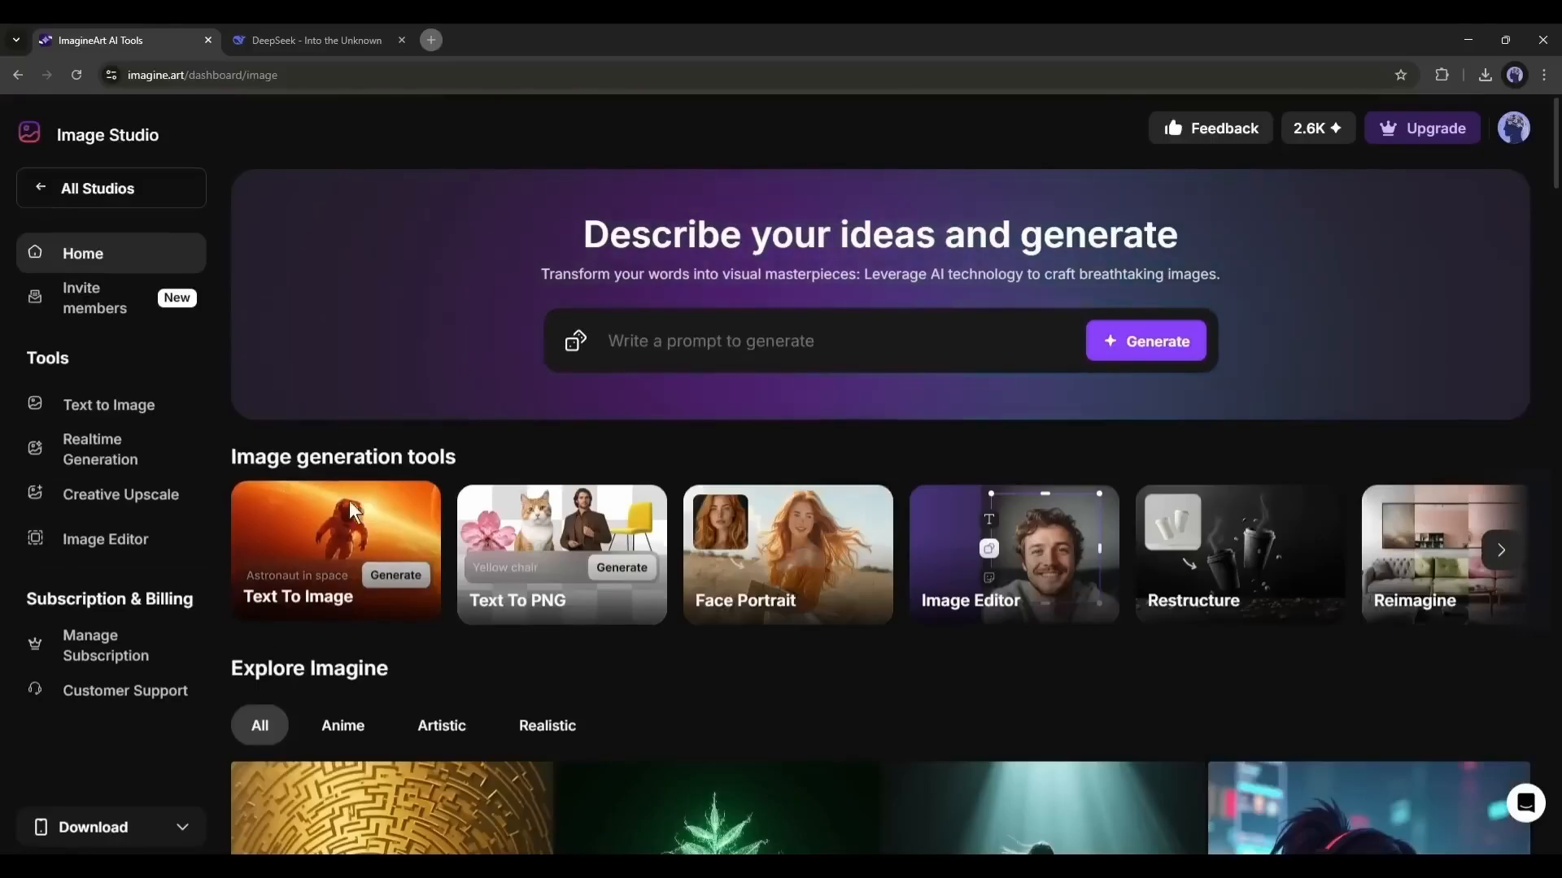
- Browse the full range of image generation tools available in Image Studio
click(1497, 548)
click(1512, 551)
click(1512, 553)
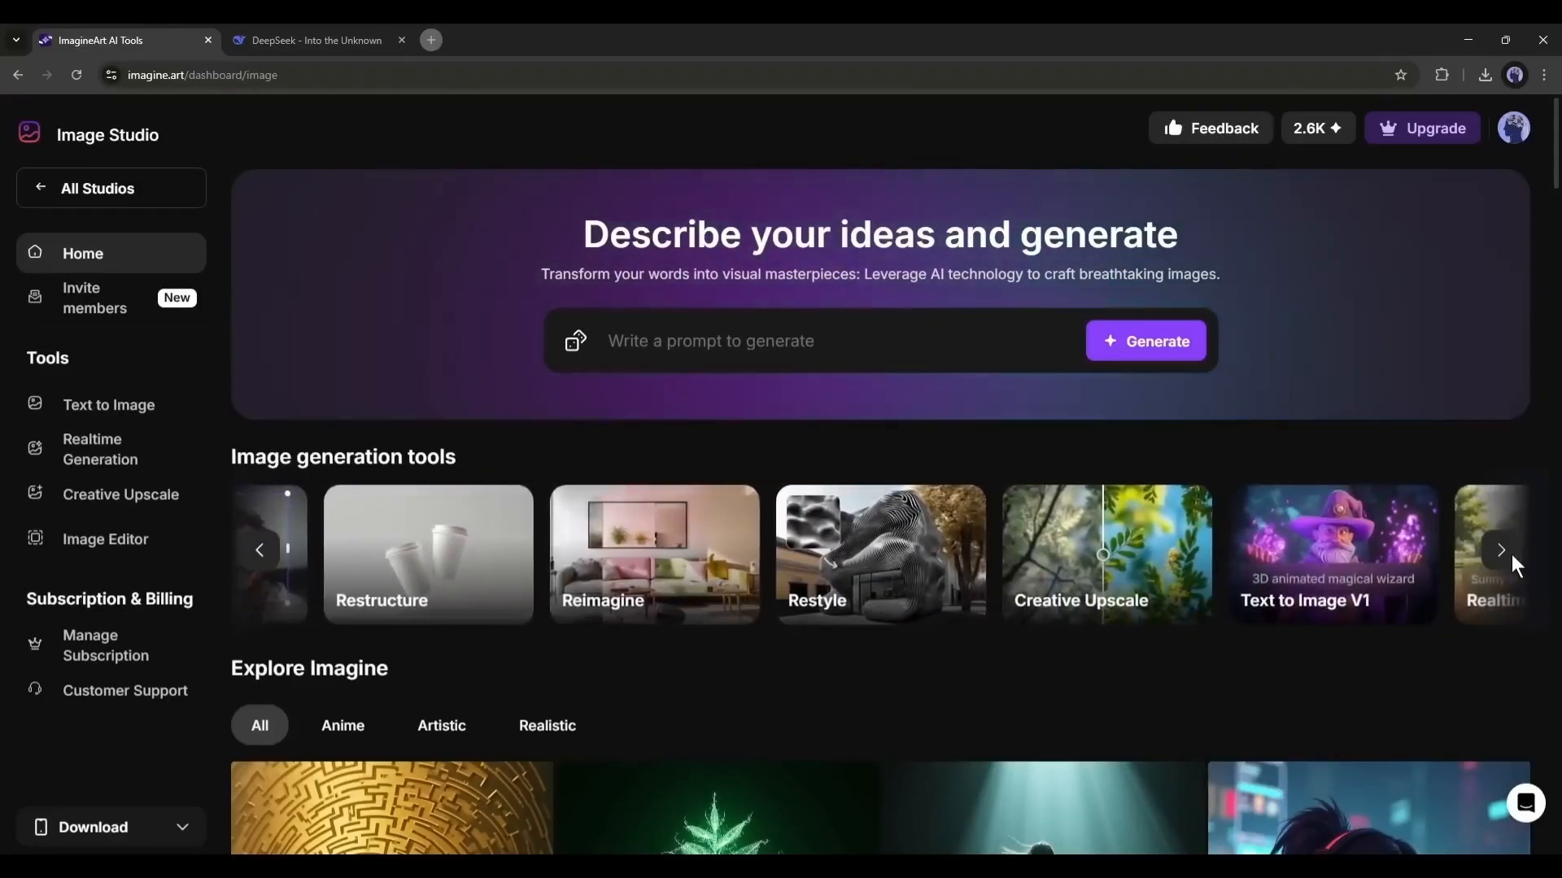
click(1511, 554)
click(268, 551)
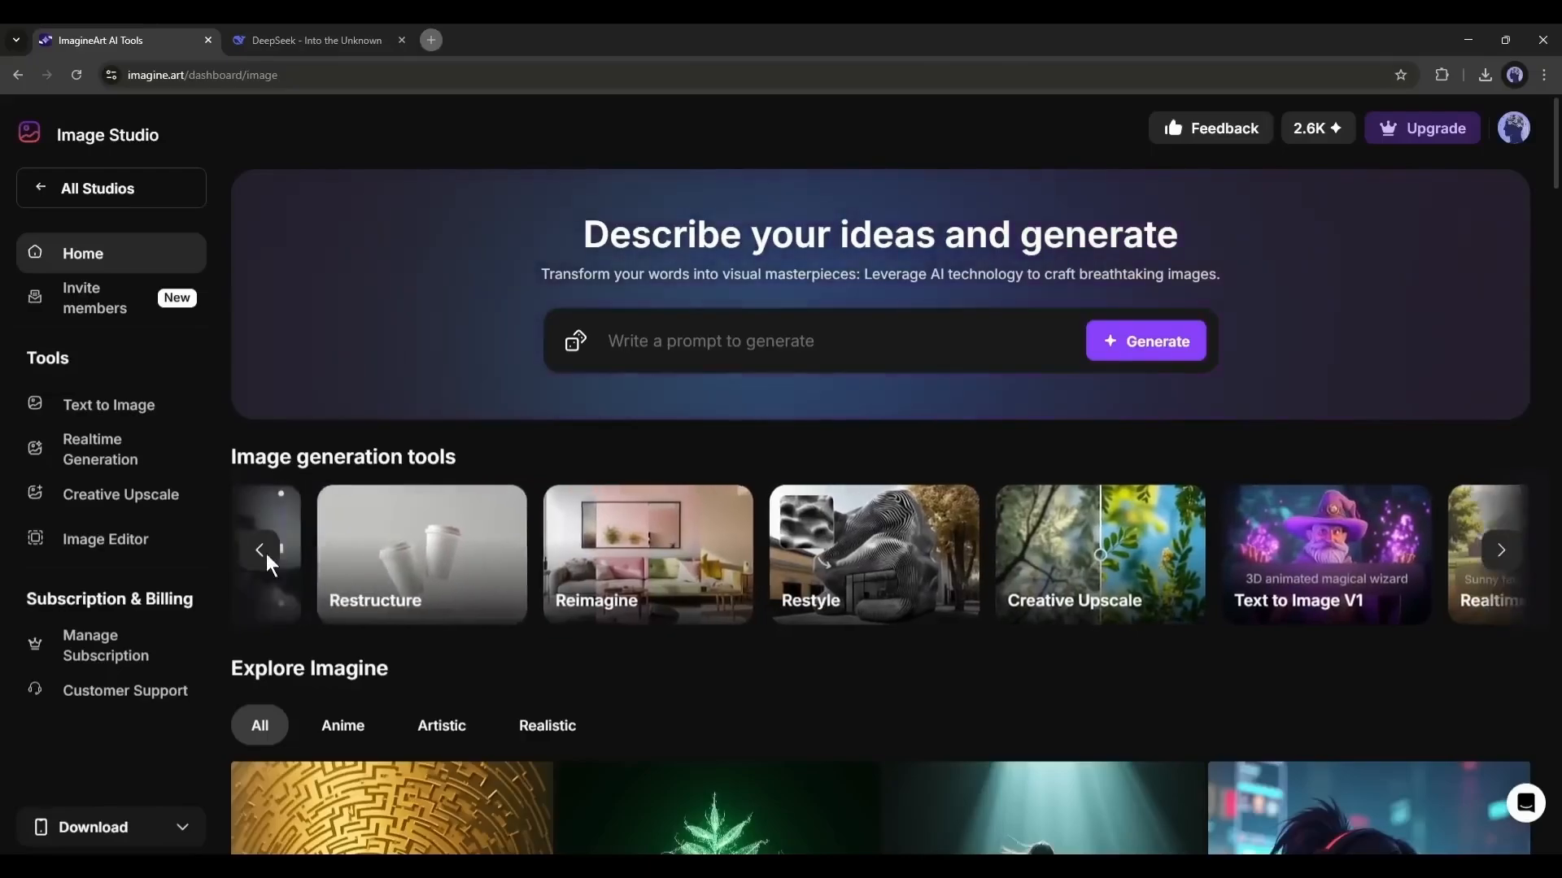
click(260, 552)
click(254, 553)
click(251, 554)
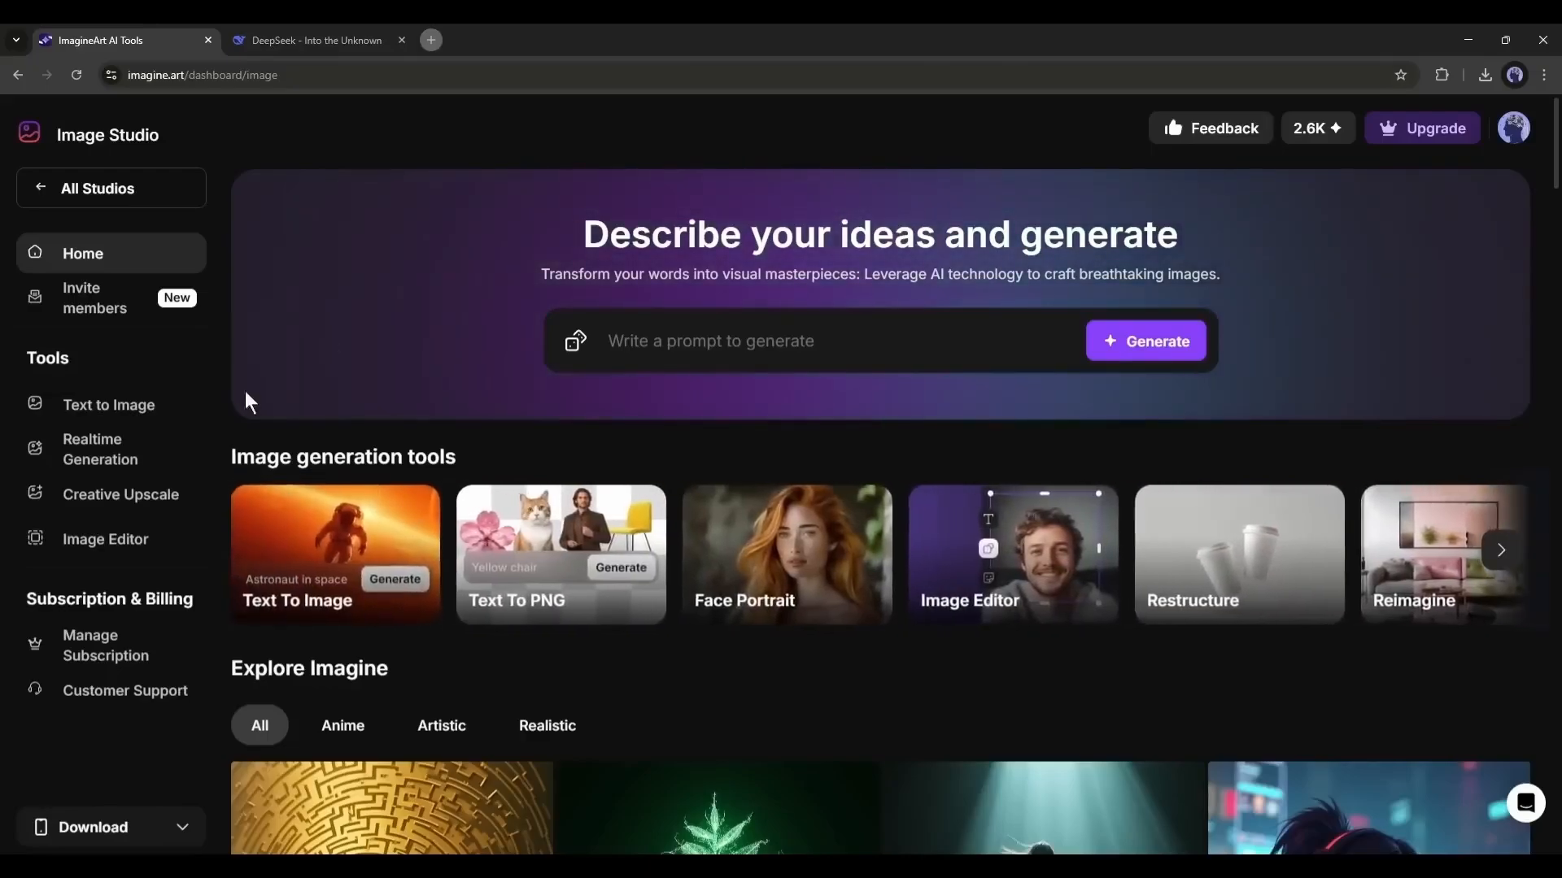
- Open Text To Image, enter the medium close-up prompt of Elon Bhai adjusting his watermelon-peel turban, and apply the Realistic model
click(377, 520)
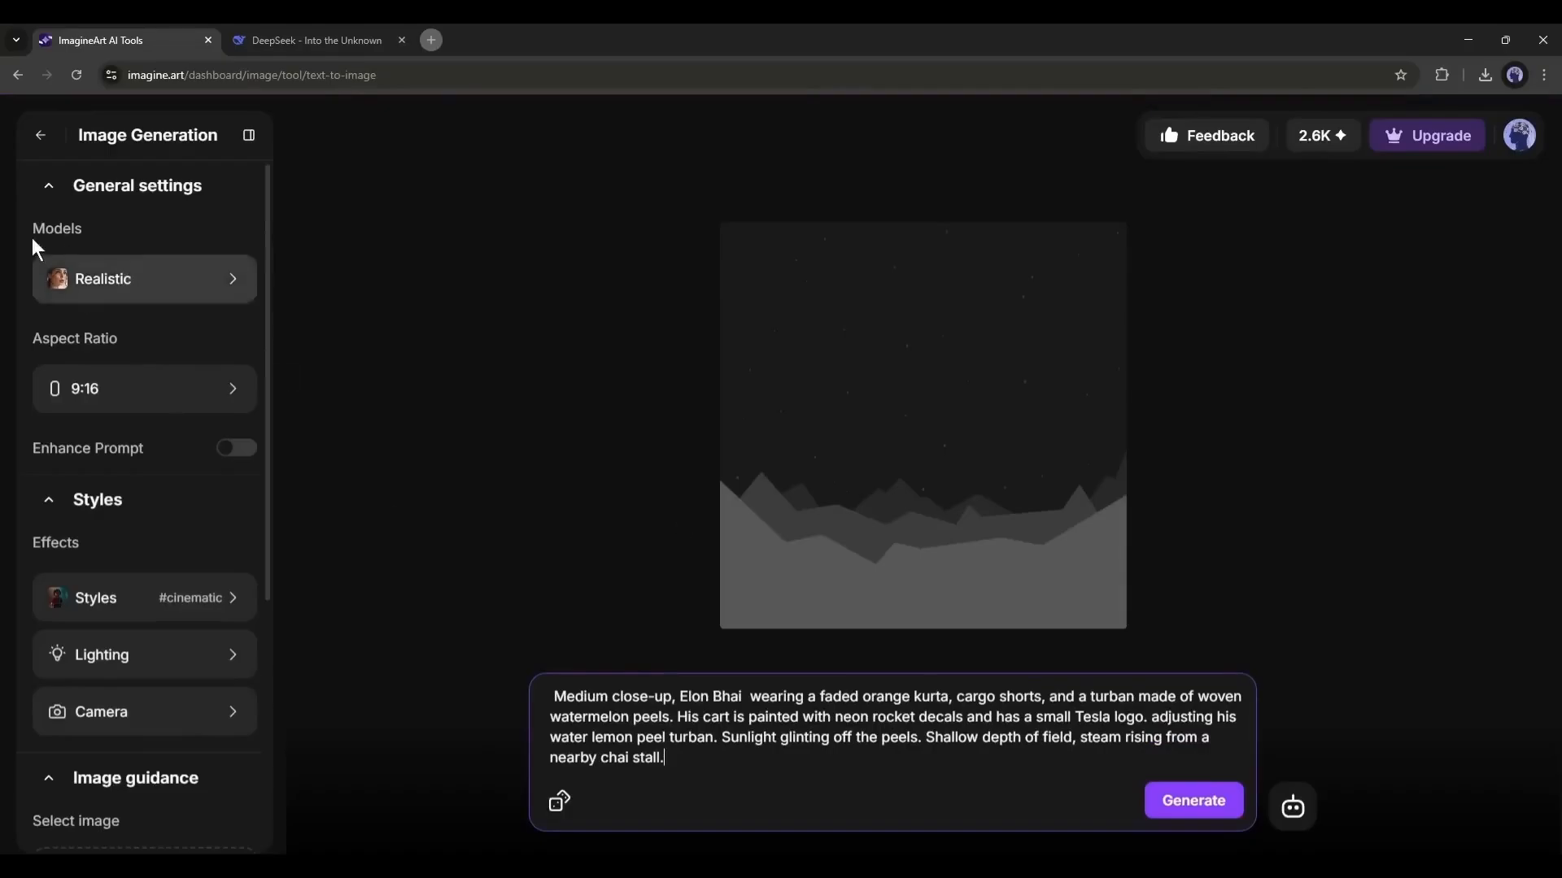
click(70, 284)
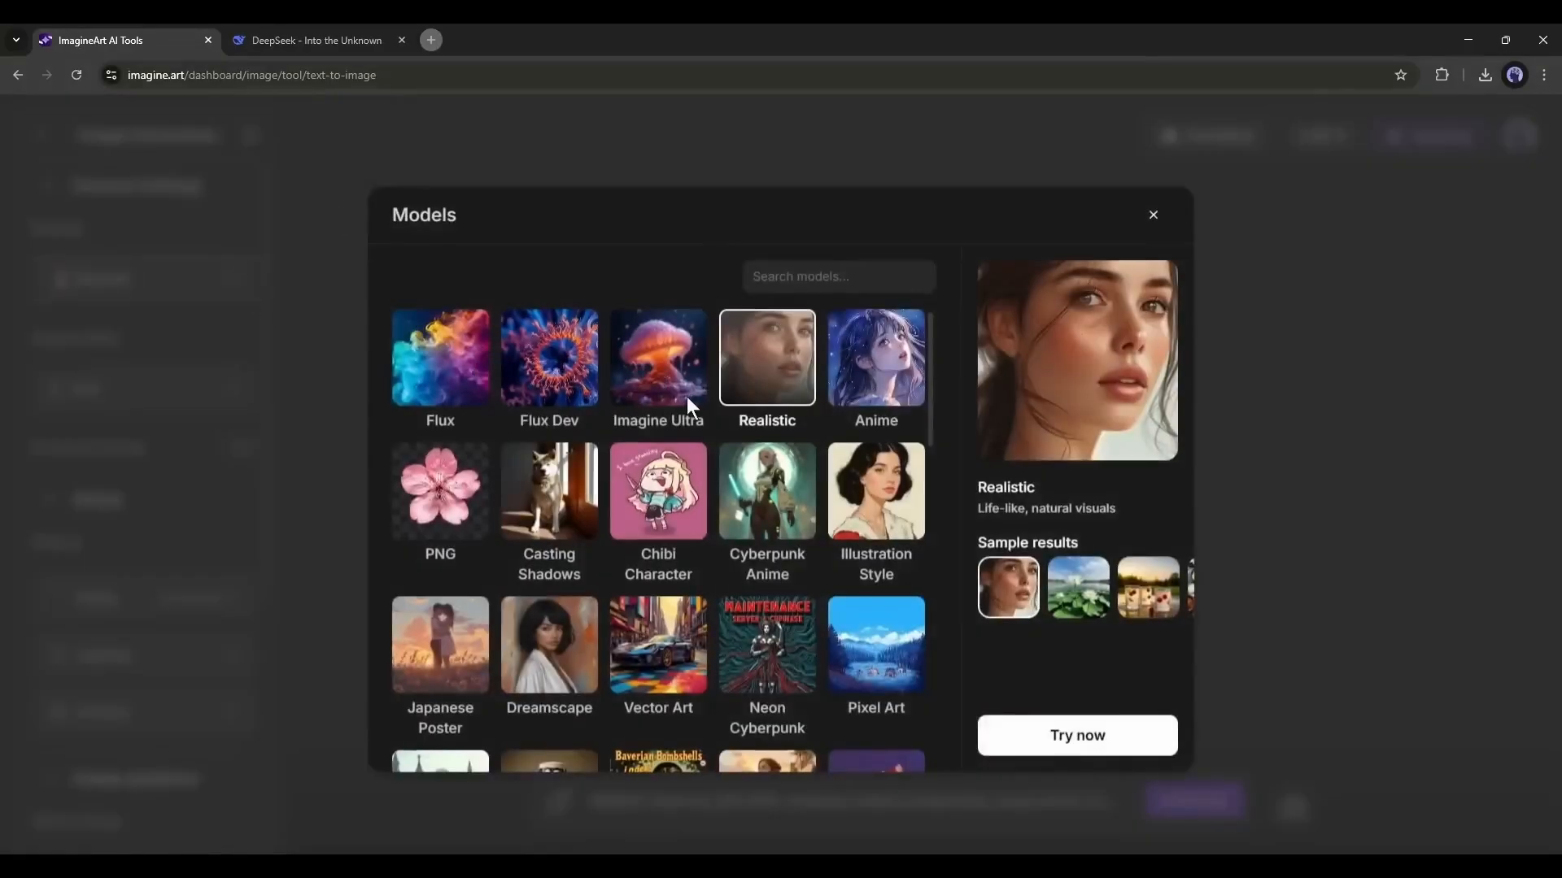
scroll(911, 564, down, 15)
scroll(883, 614, up, 3)
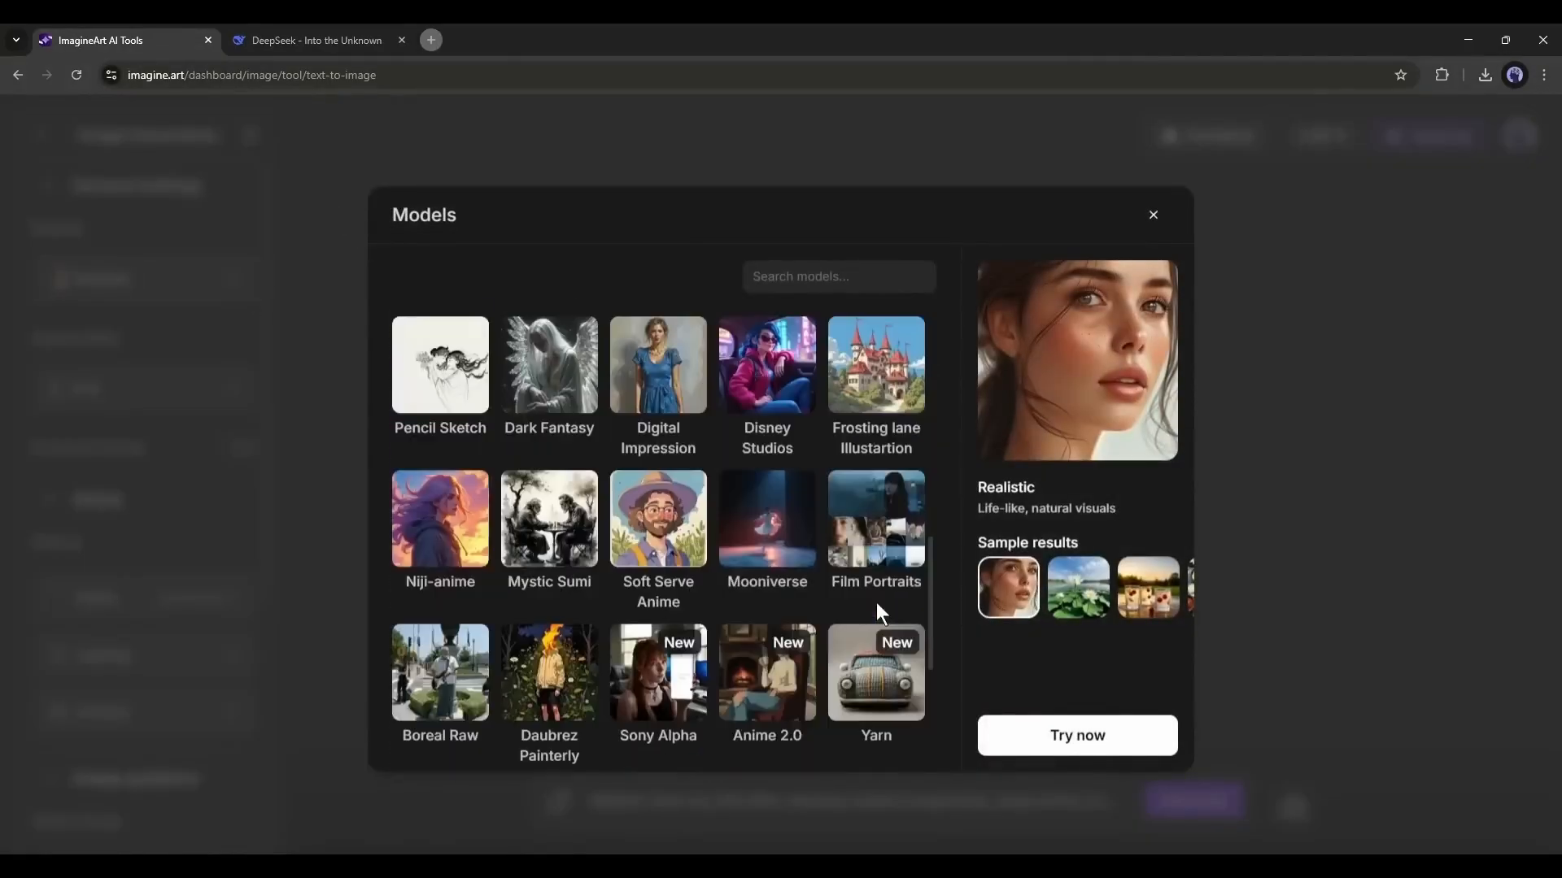
scroll(877, 607, up, 12)
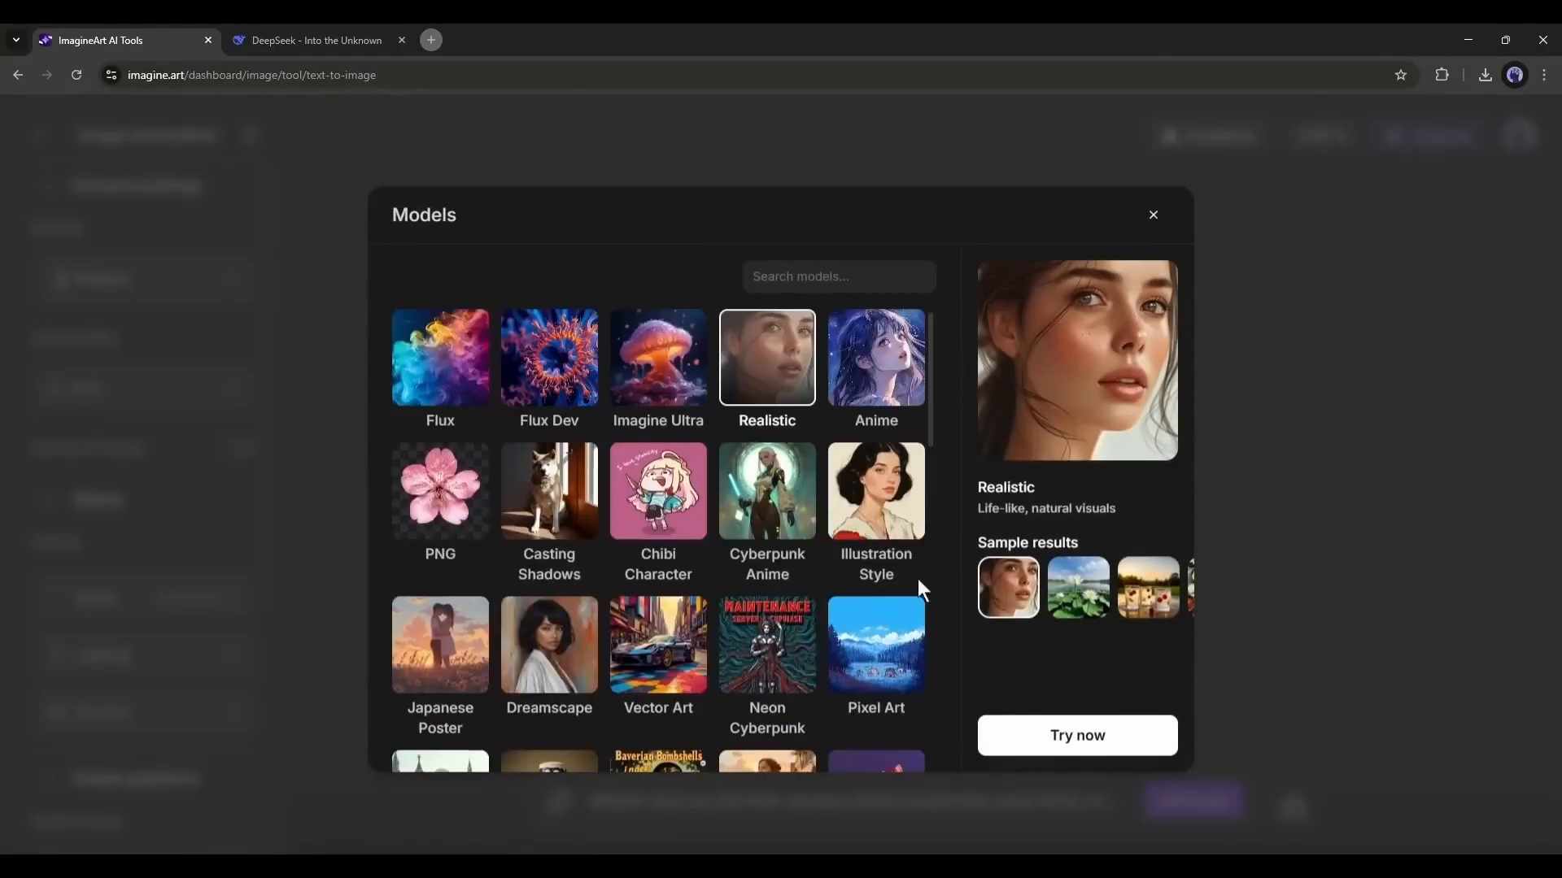
click(1015, 724)
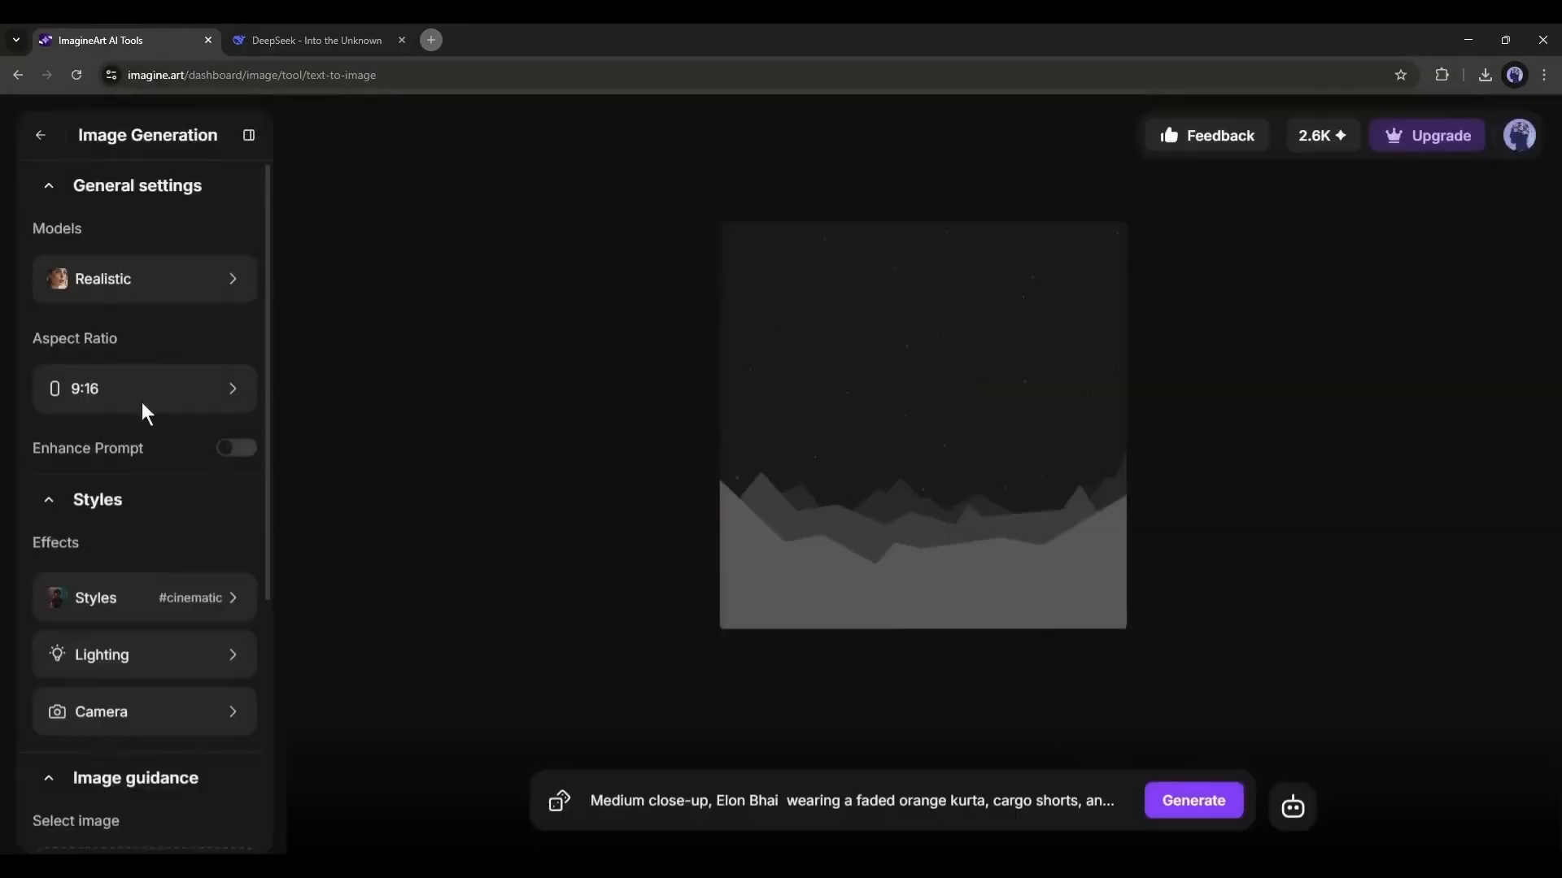
- Keep the 9:16 aspect ratio and set the image's style effect to Cinematic
click(119, 399)
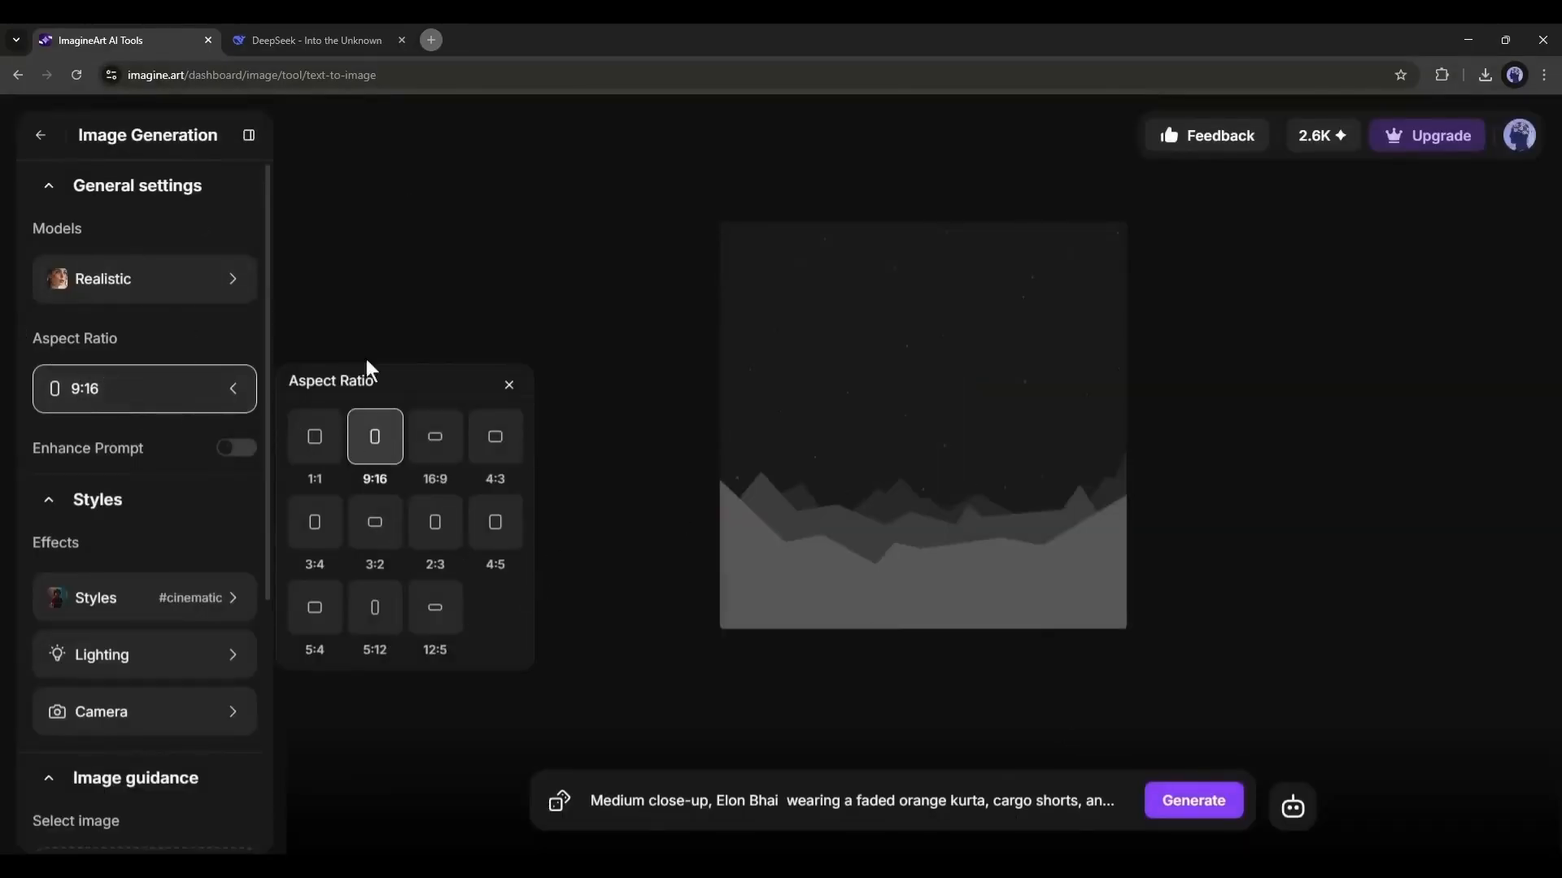
click(170, 440)
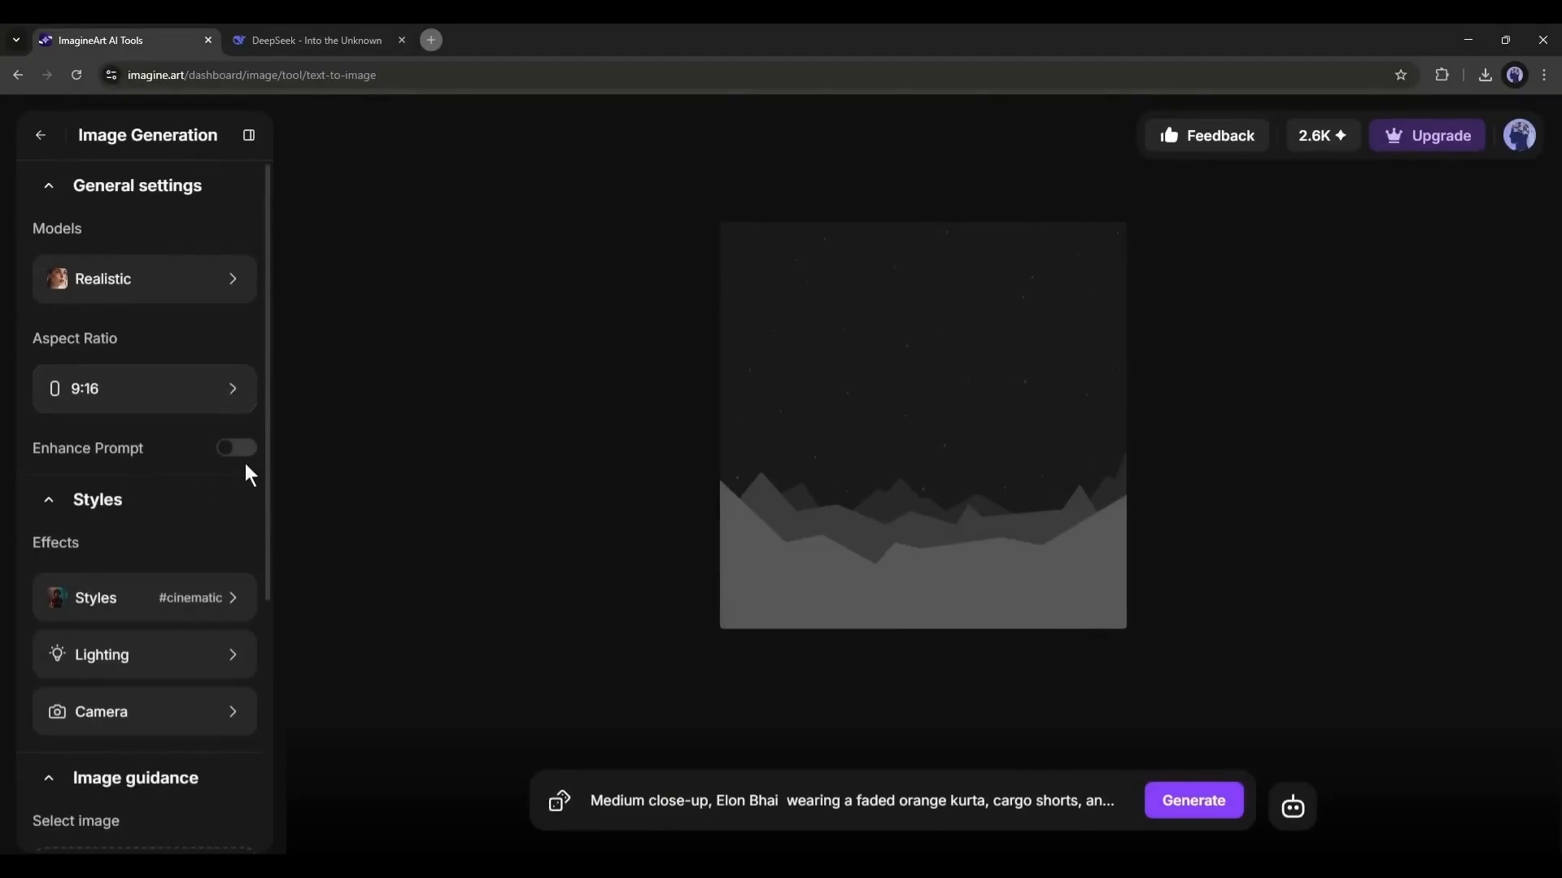
click(97, 499)
click(98, 499)
click(114, 598)
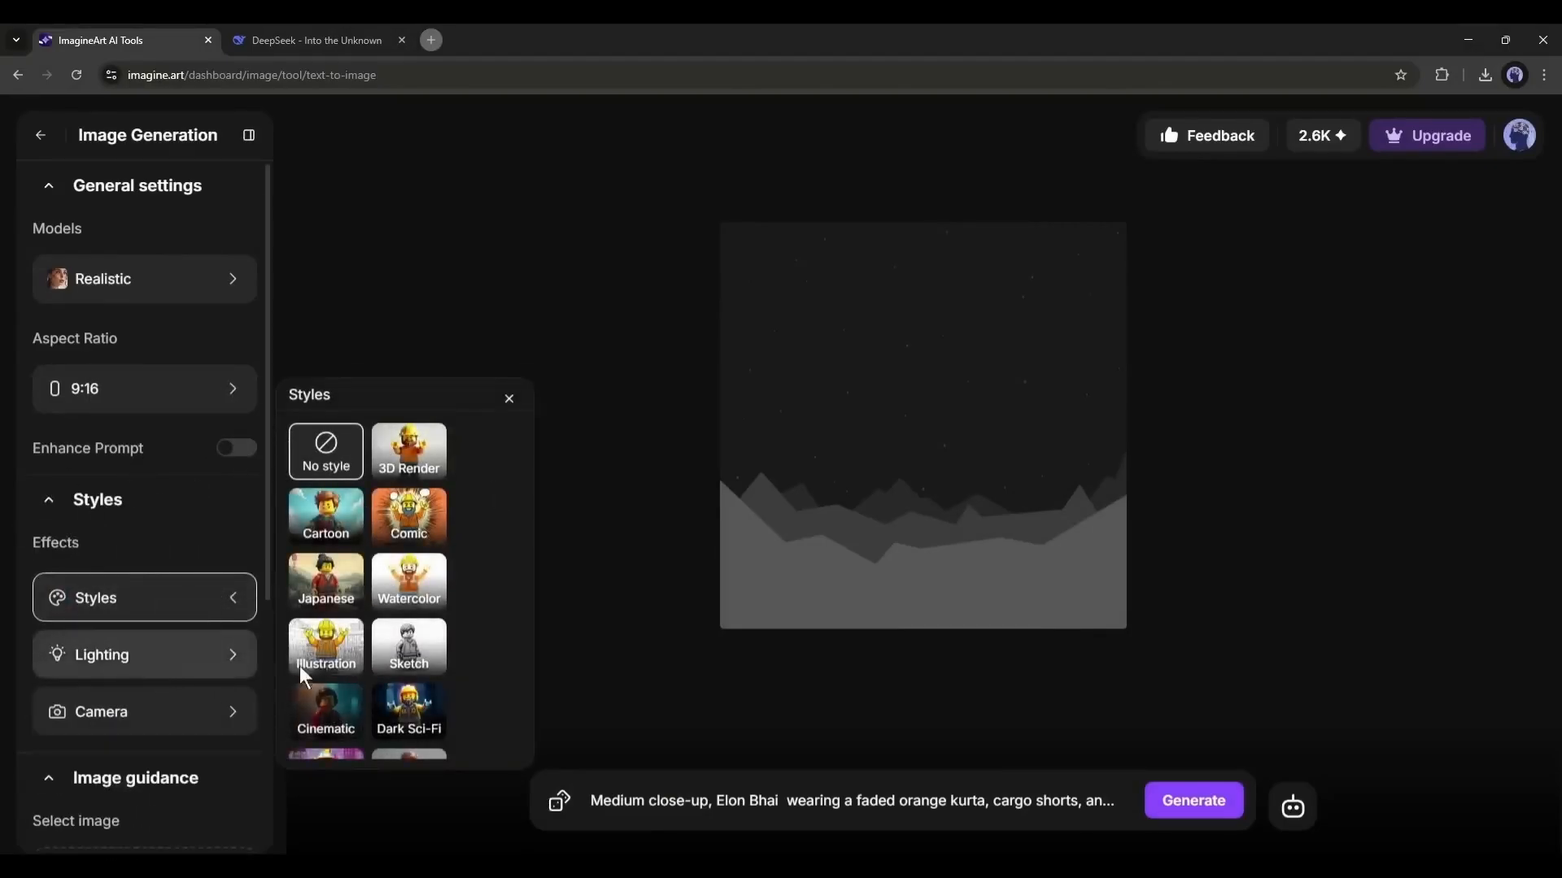
click(313, 698)
- Look through the camera effect options for the image and close the list
scroll(170, 585, down, 2)
click(199, 560)
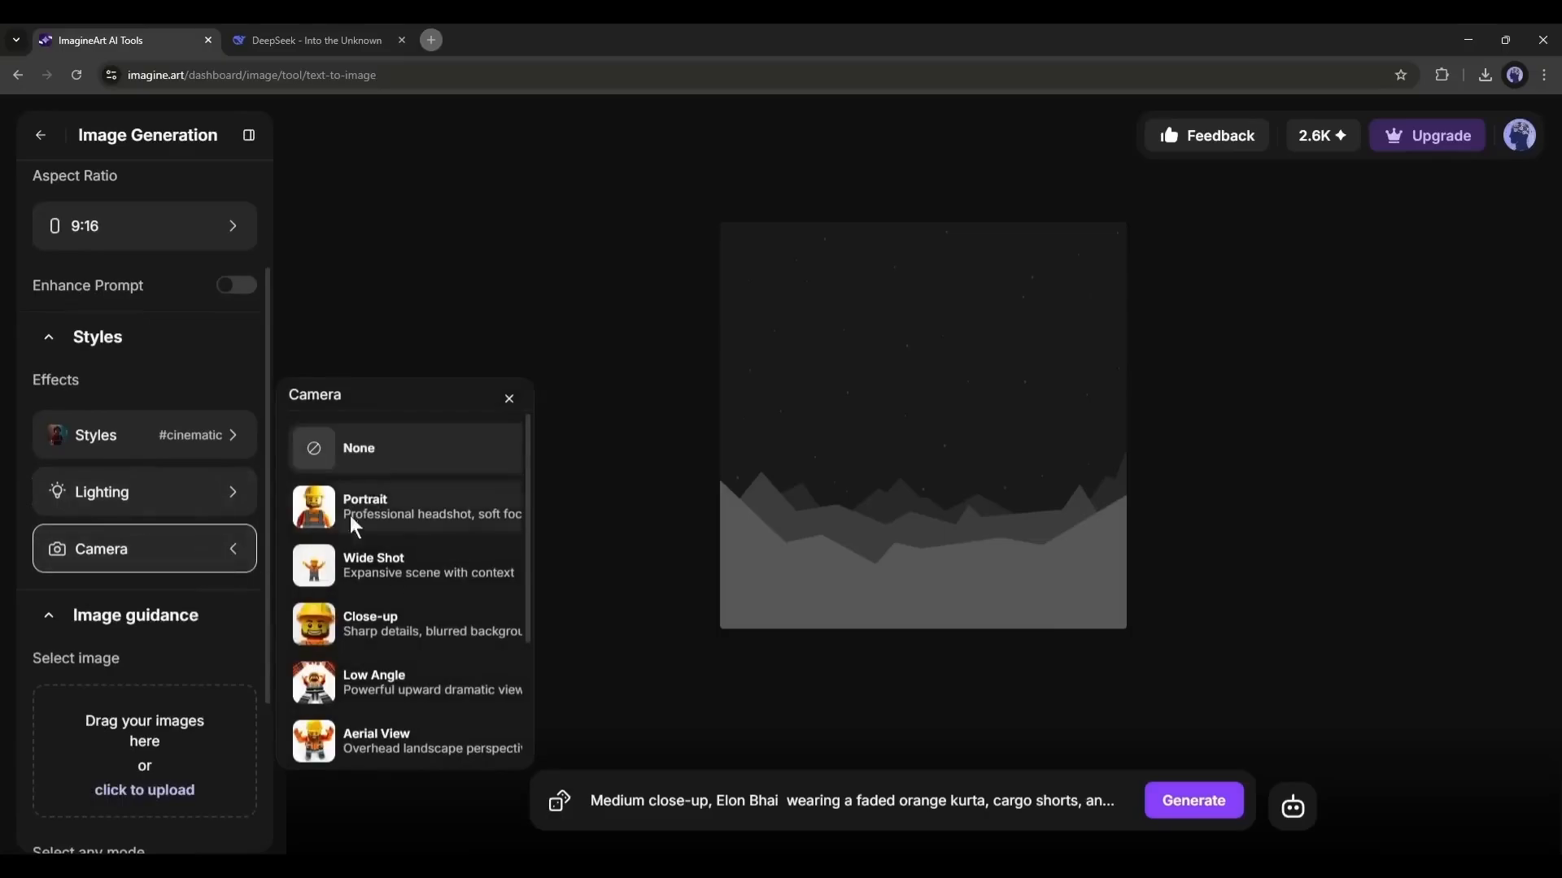
scroll(411, 618, down, 2)
scroll(410, 640, up, 3)
click(186, 396)
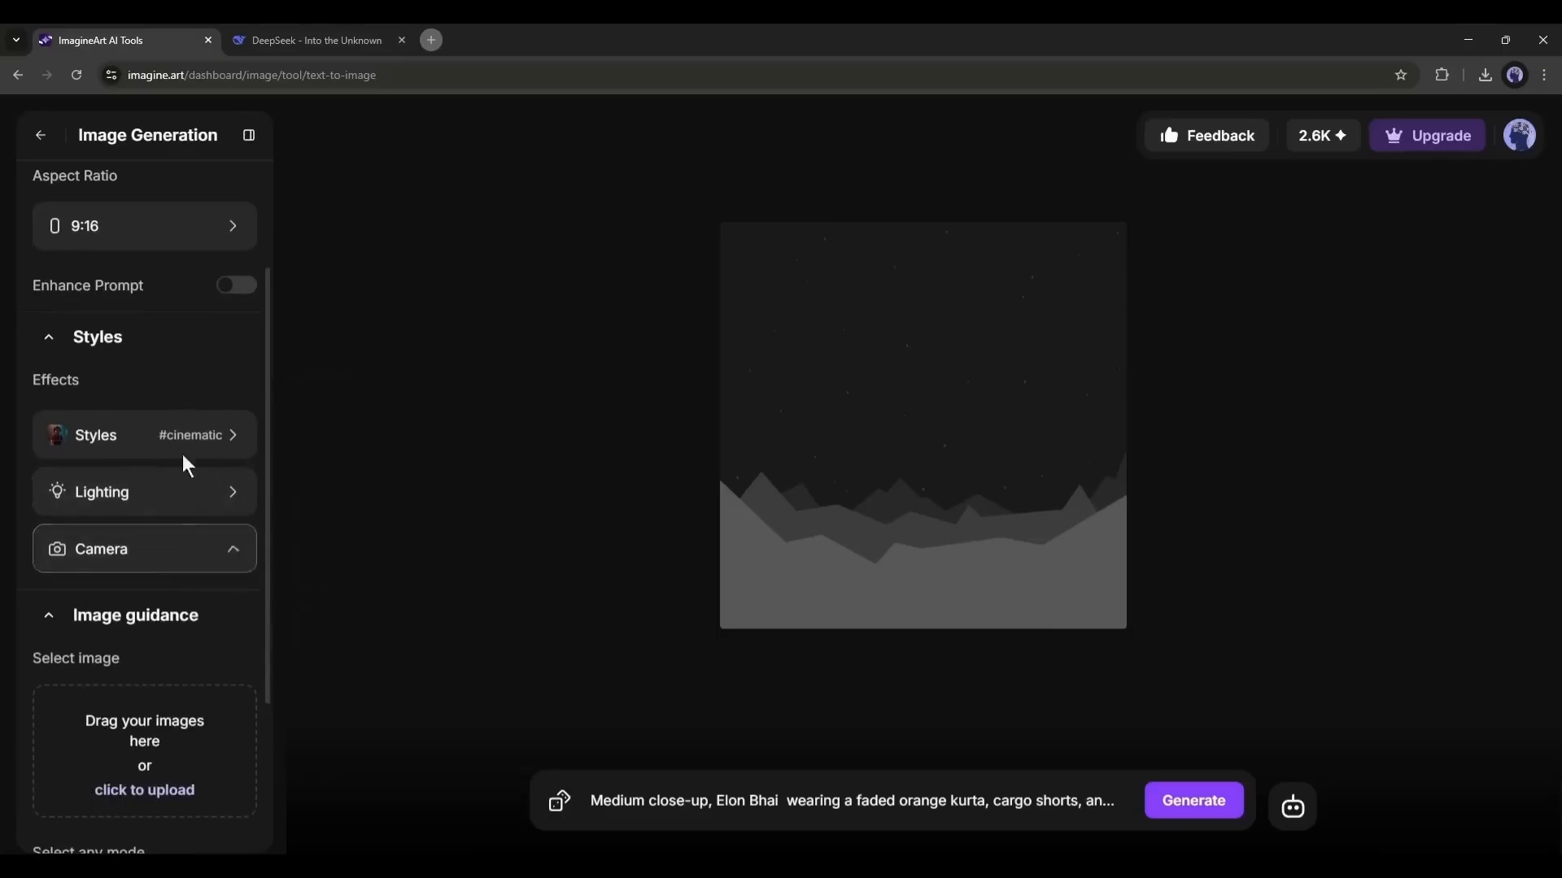
- Upload the Elon Musk portrait photo as the guidance image and use Face Portrait mode for it
scroll(163, 468, down, 3)
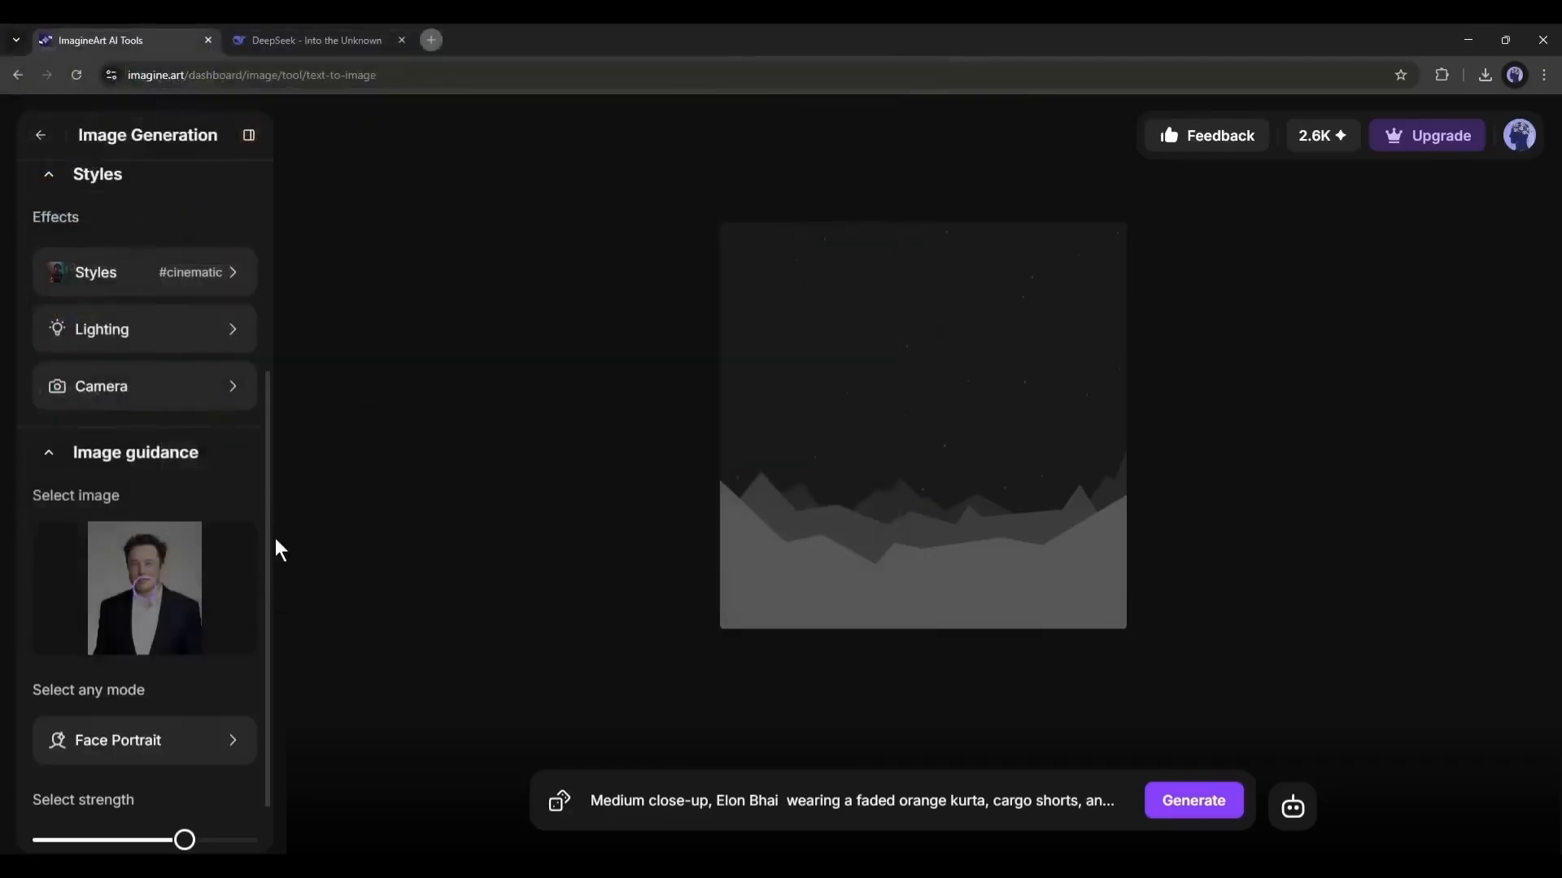
scroll(130, 612, down, 1)
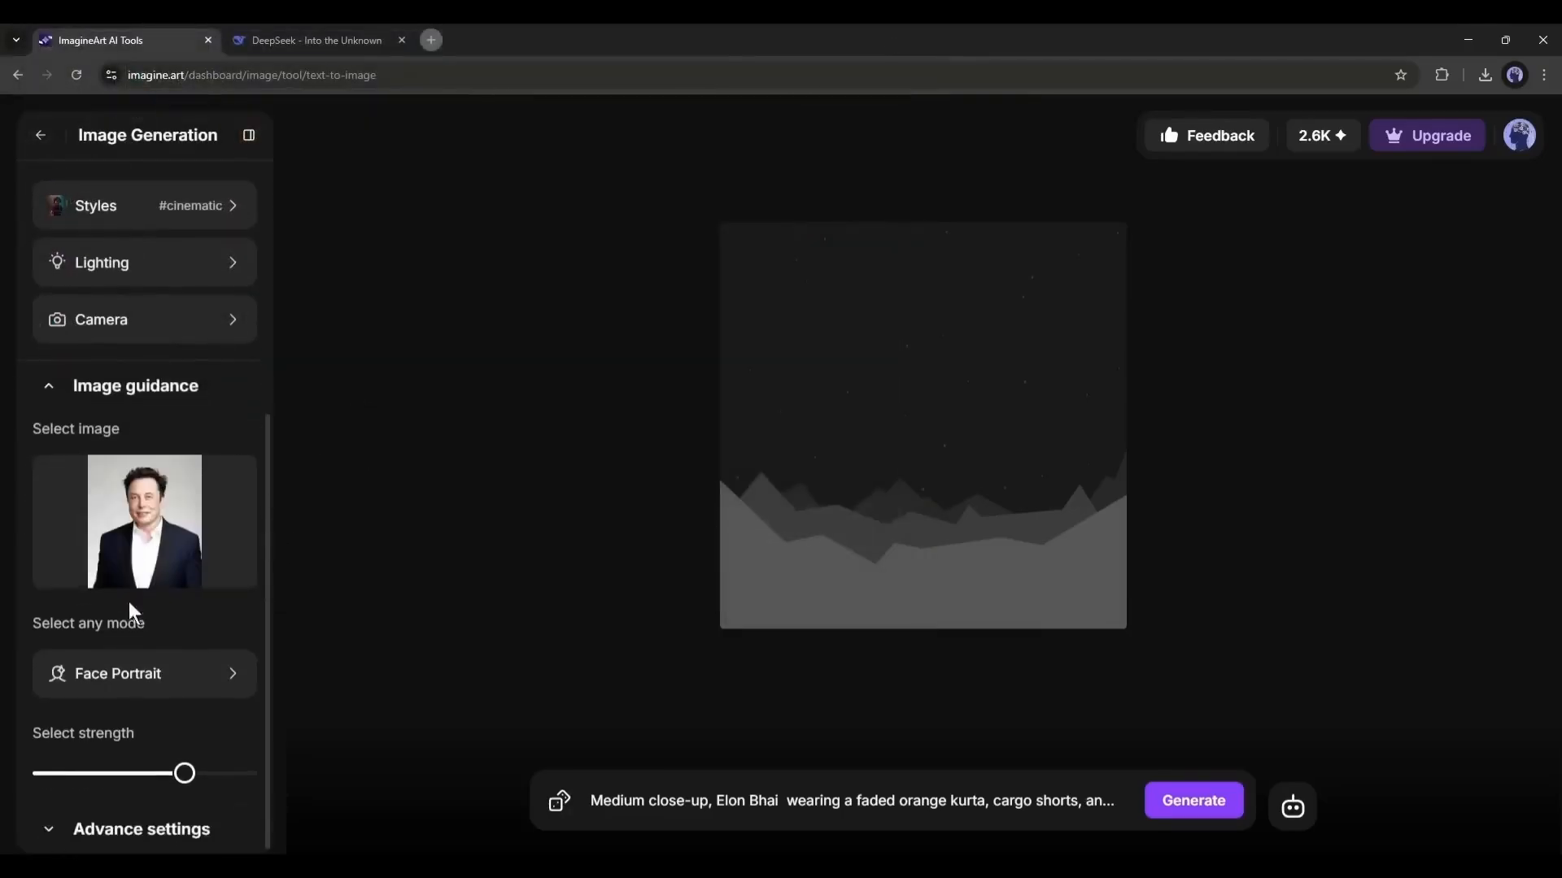
click(183, 680)
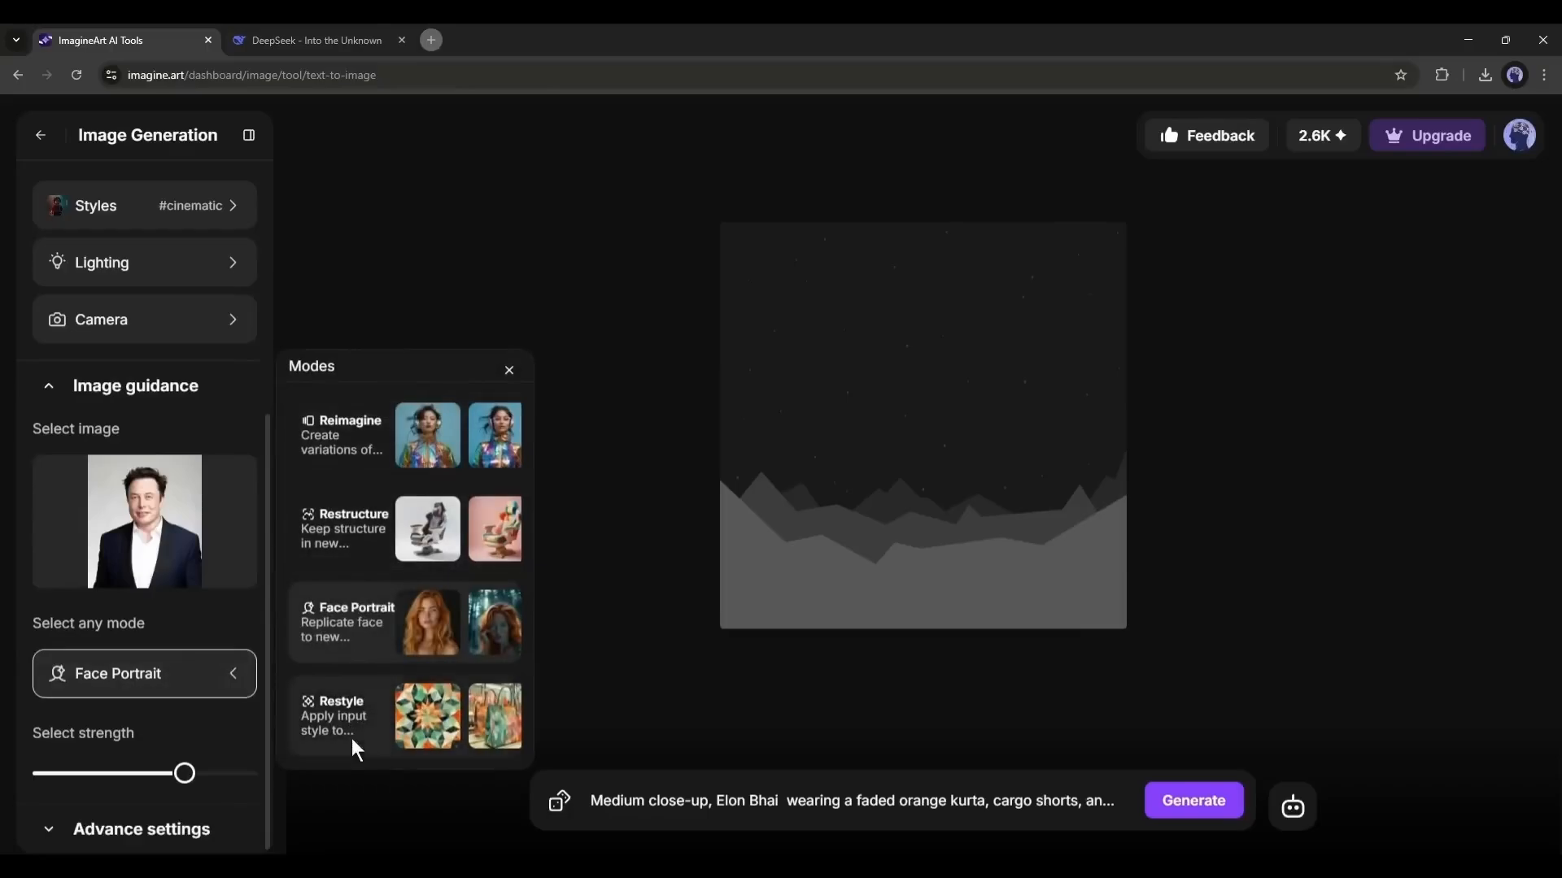
click(331, 632)
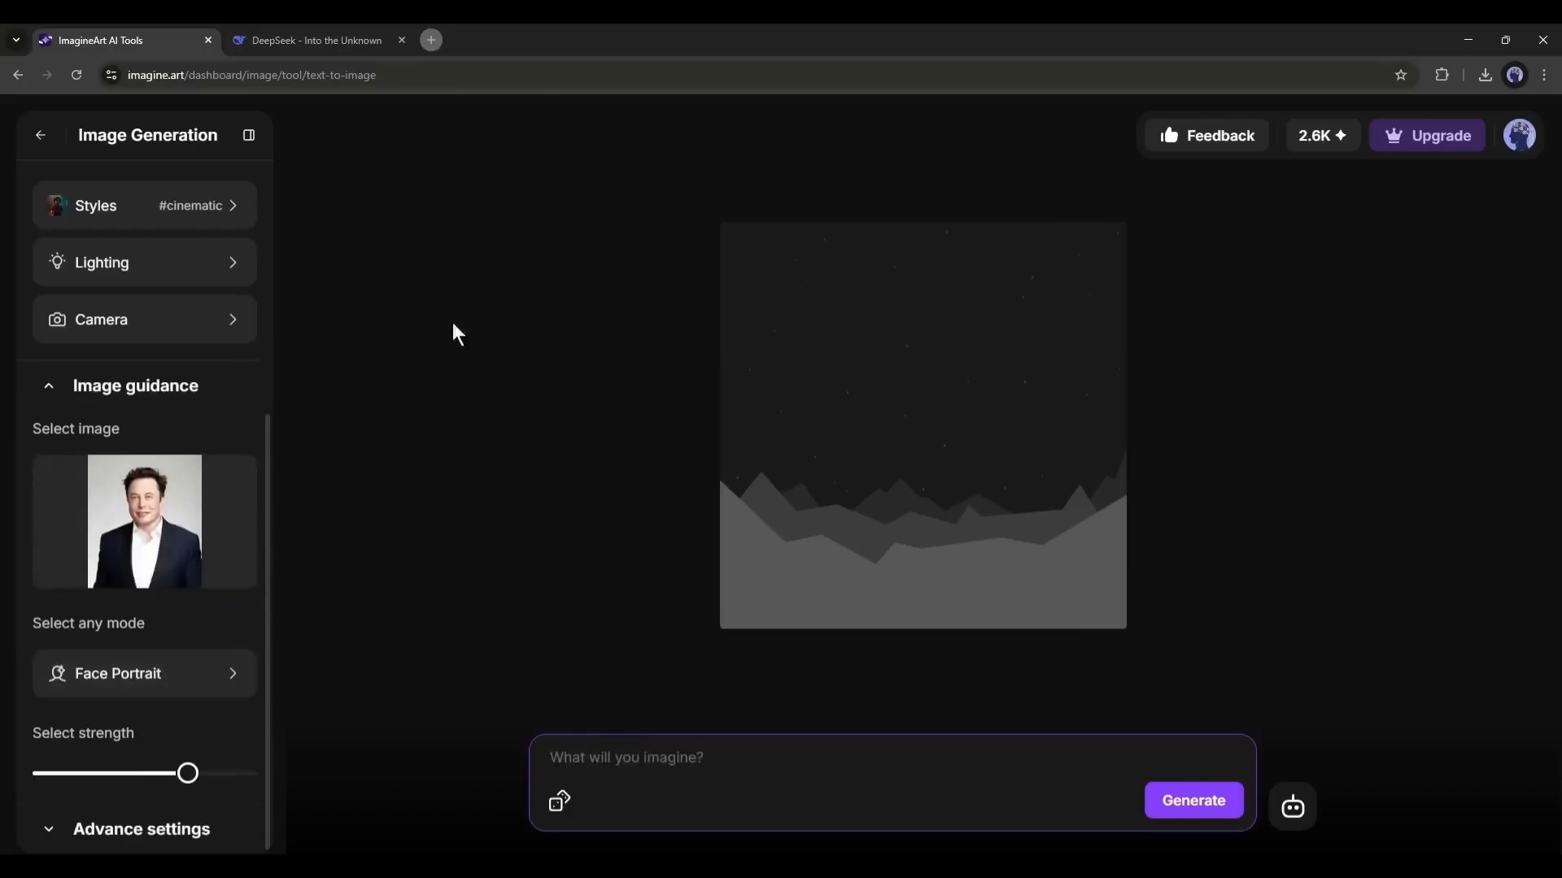
- Copy Scene 1's Prompt 1 from DeepSeek, starting at "Elon Bhaiya", into the ImagineArt image prompt, generate the images and review them
key(ctrl+Tab)
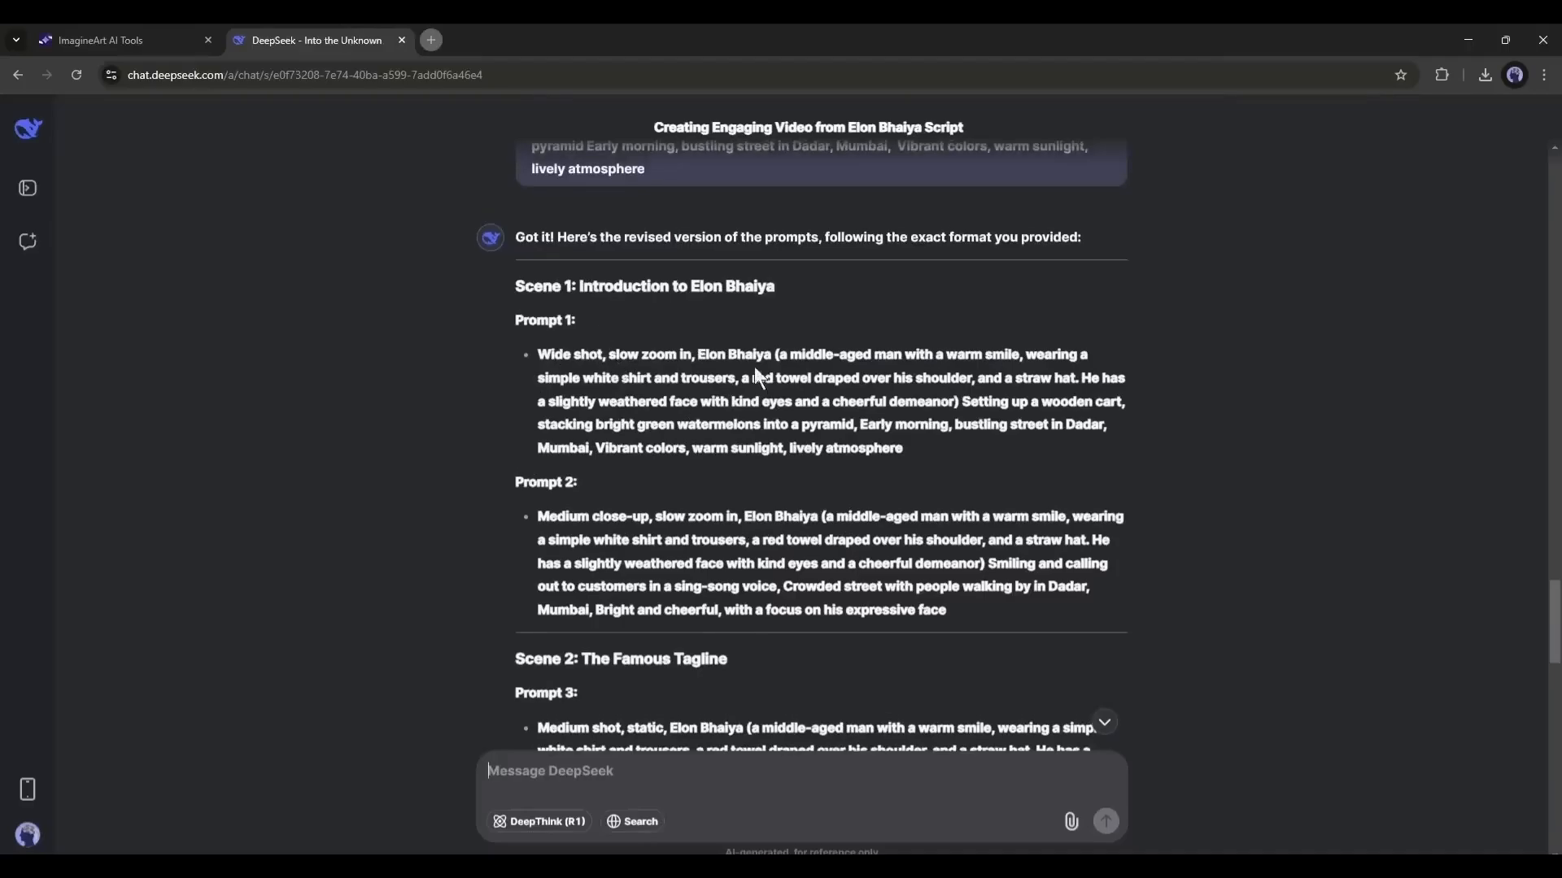
drag(698, 351, 898, 448)
key(ctrl+c)
key(ctrl+Tab)
key(ctrl+v)
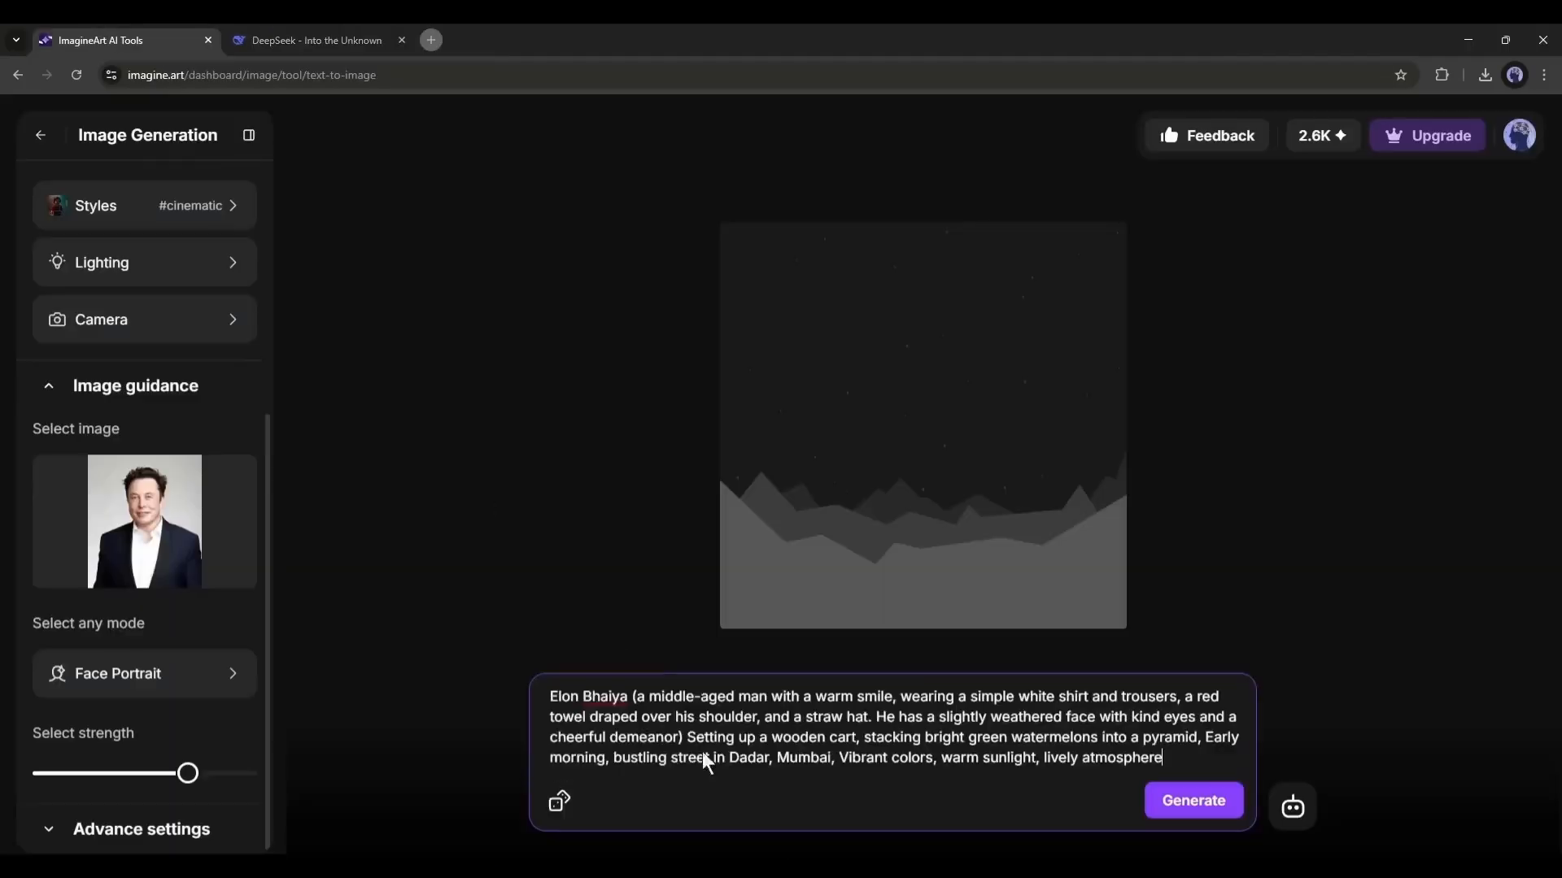
click(1182, 814)
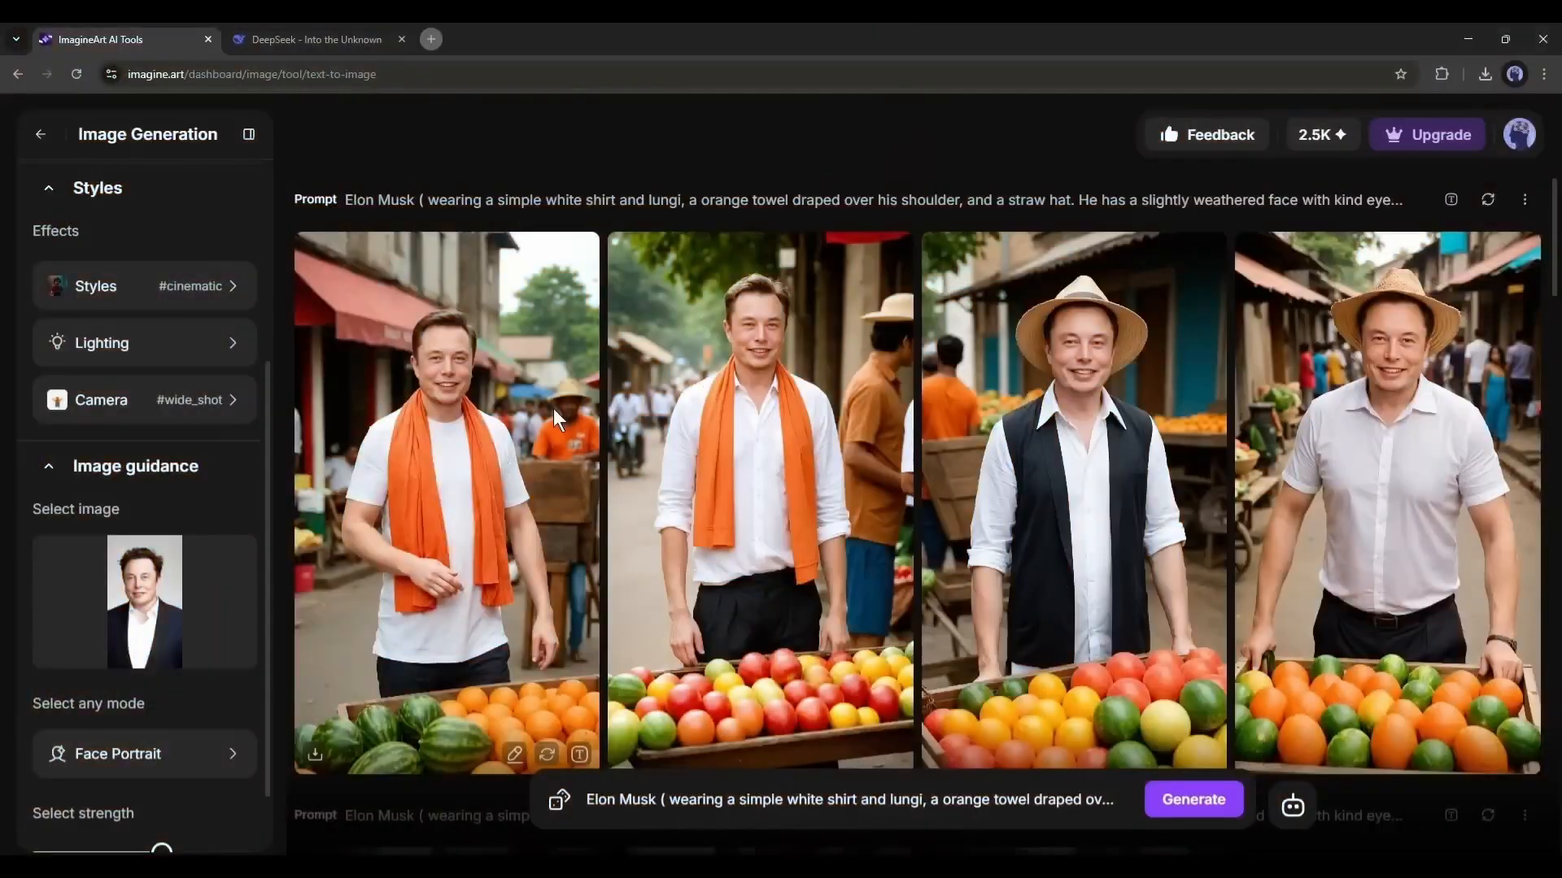
scroll(578, 417, down, 1)
scroll(578, 431, up, 1)
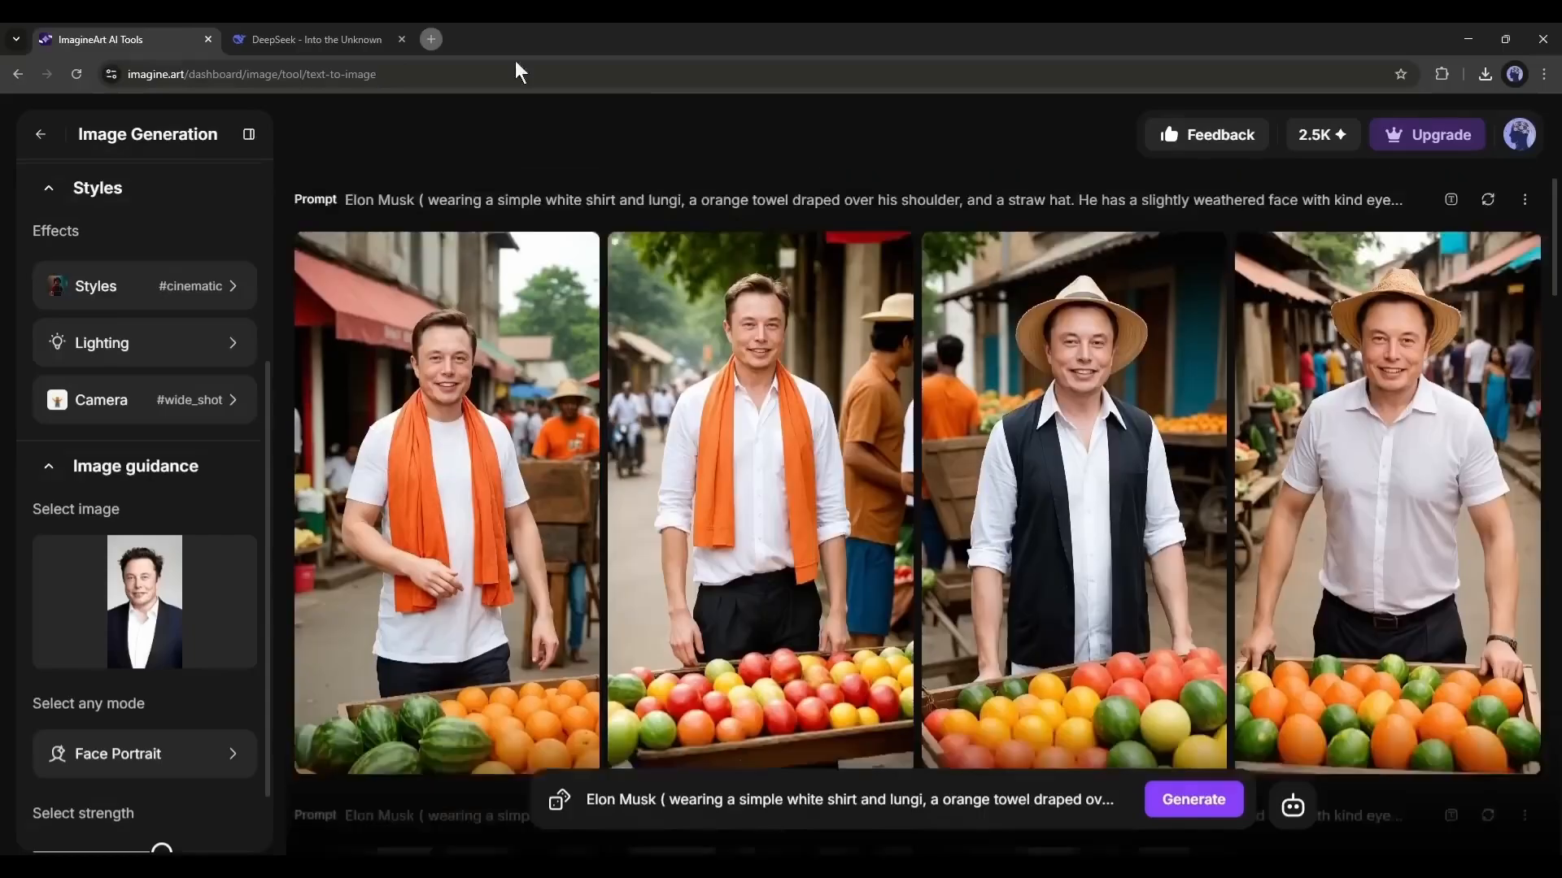
- Open the Image To Video tool in Video Studio and keep Upload Image as the image source
click(313, 39)
key(ctrl+shift+Tab)
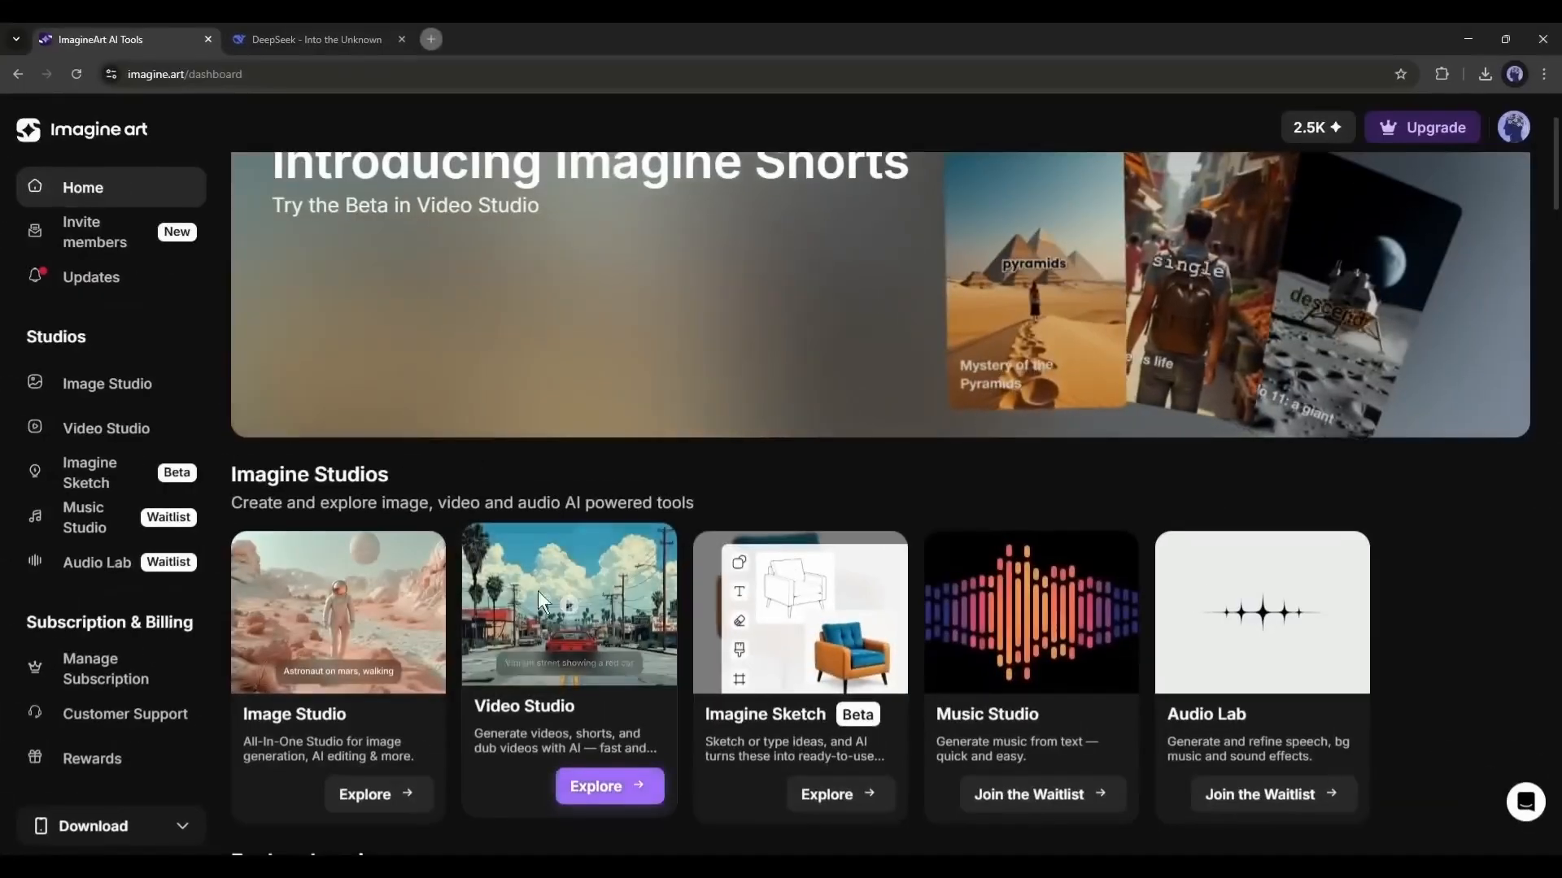
click(549, 592)
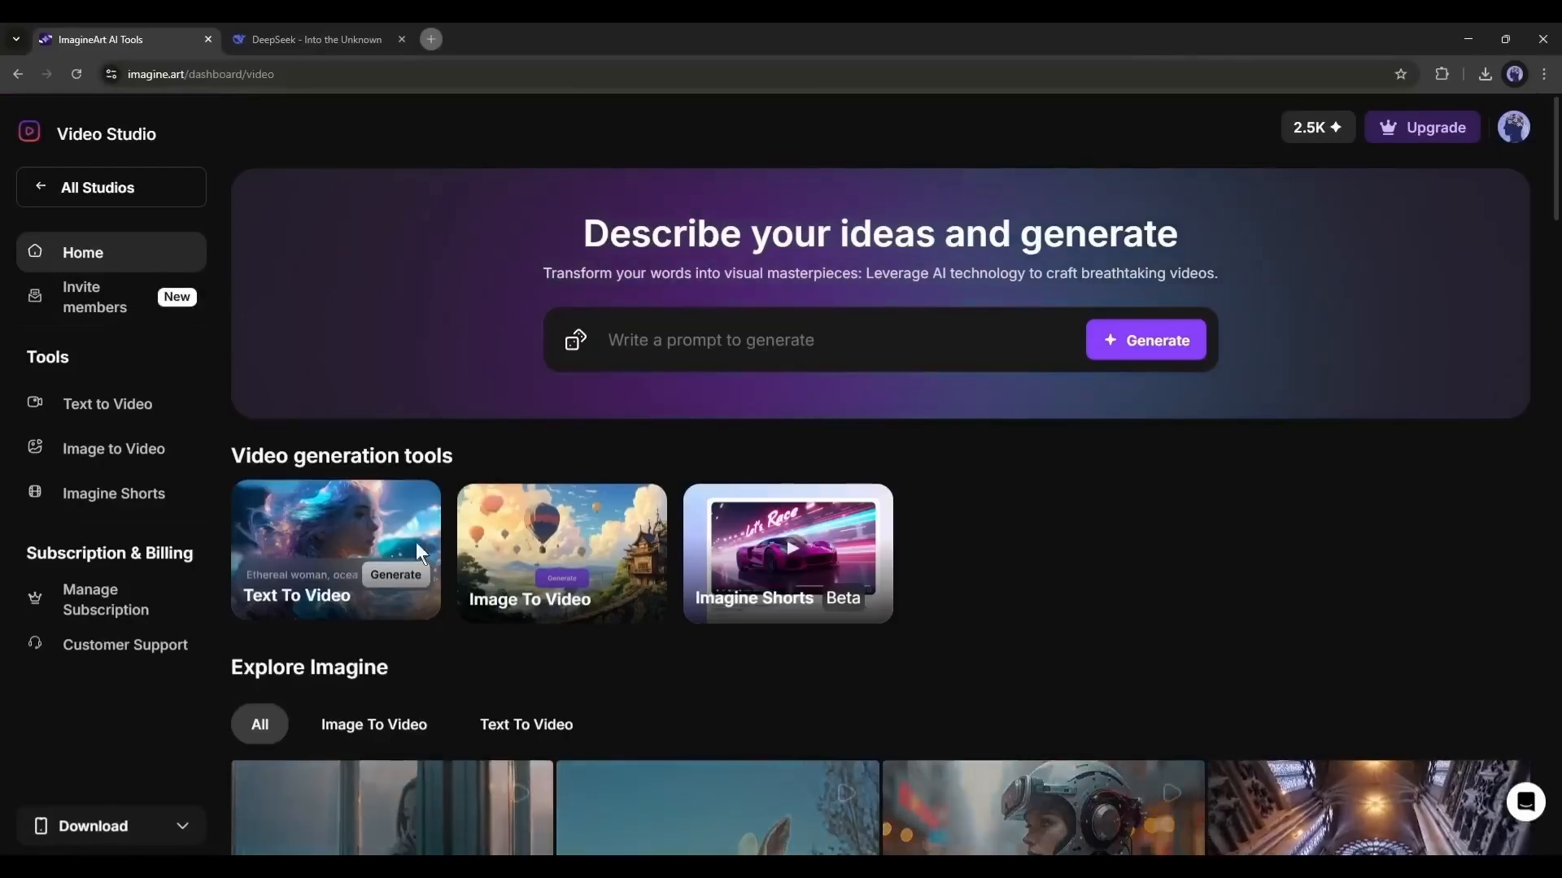
click(495, 523)
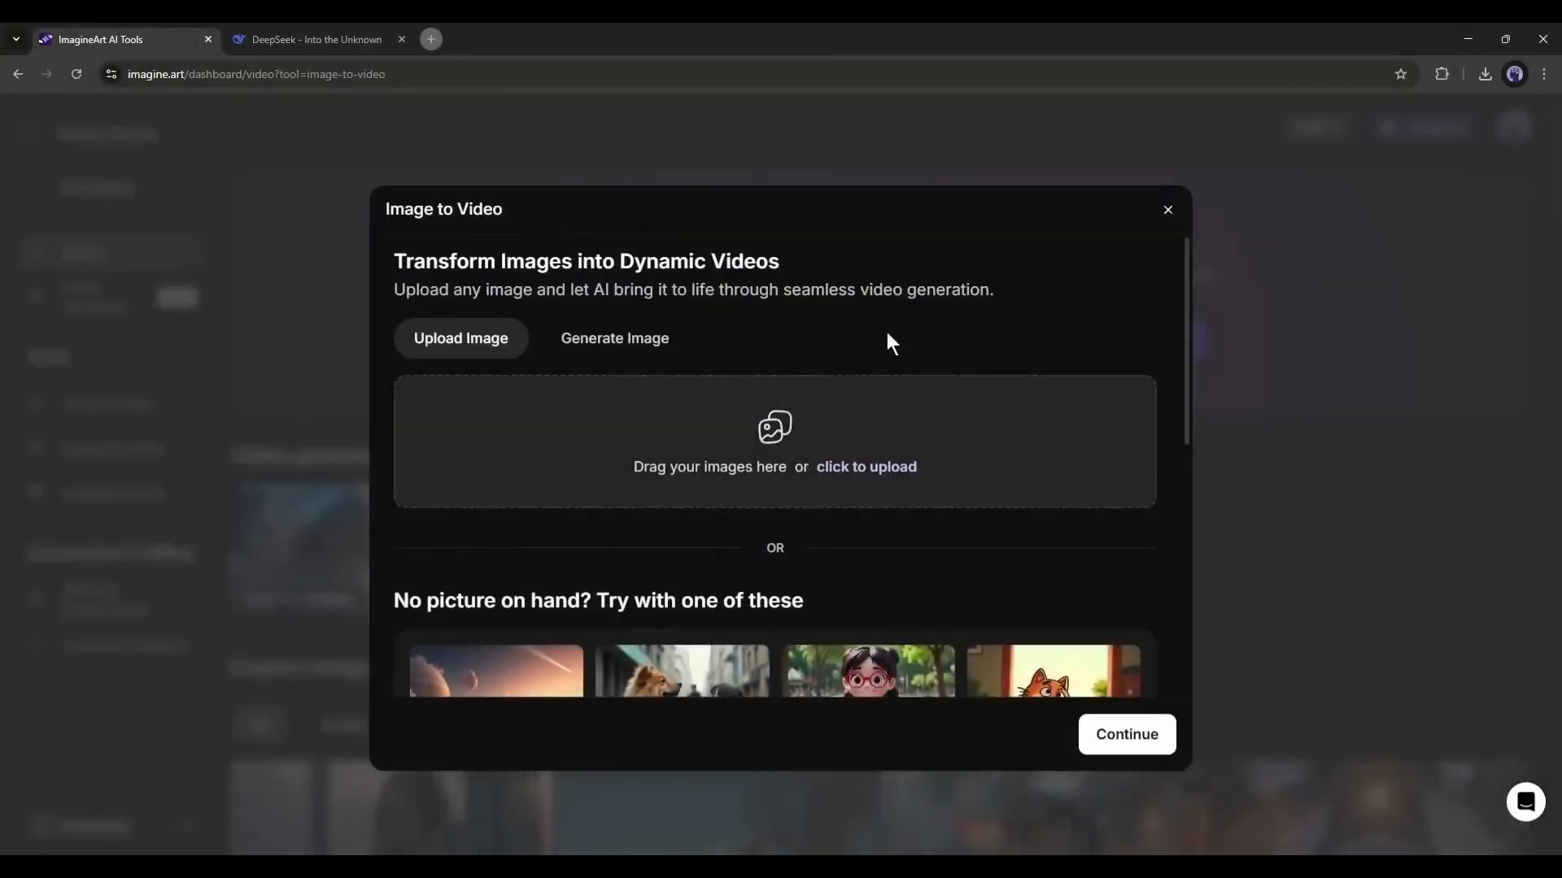
click(642, 337)
click(465, 335)
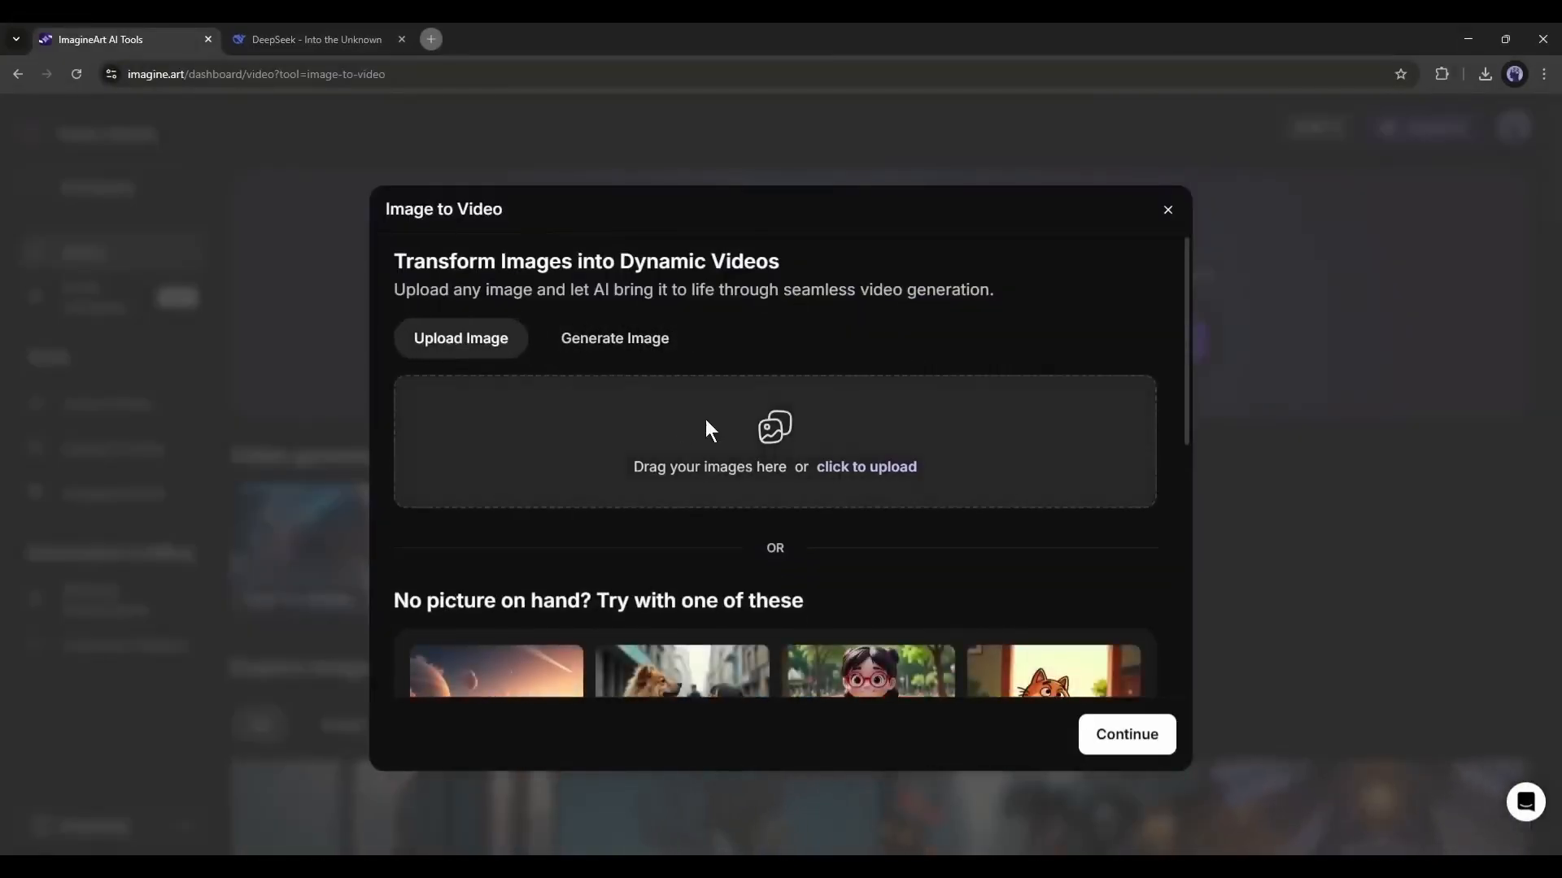
- Upload Untitled (6).jpg, the watermelon-pyramid image from Downloads, and crop it to 9:16
click(707, 419)
scroll(701, 402, down, 5)
scroll(701, 402, up, 1)
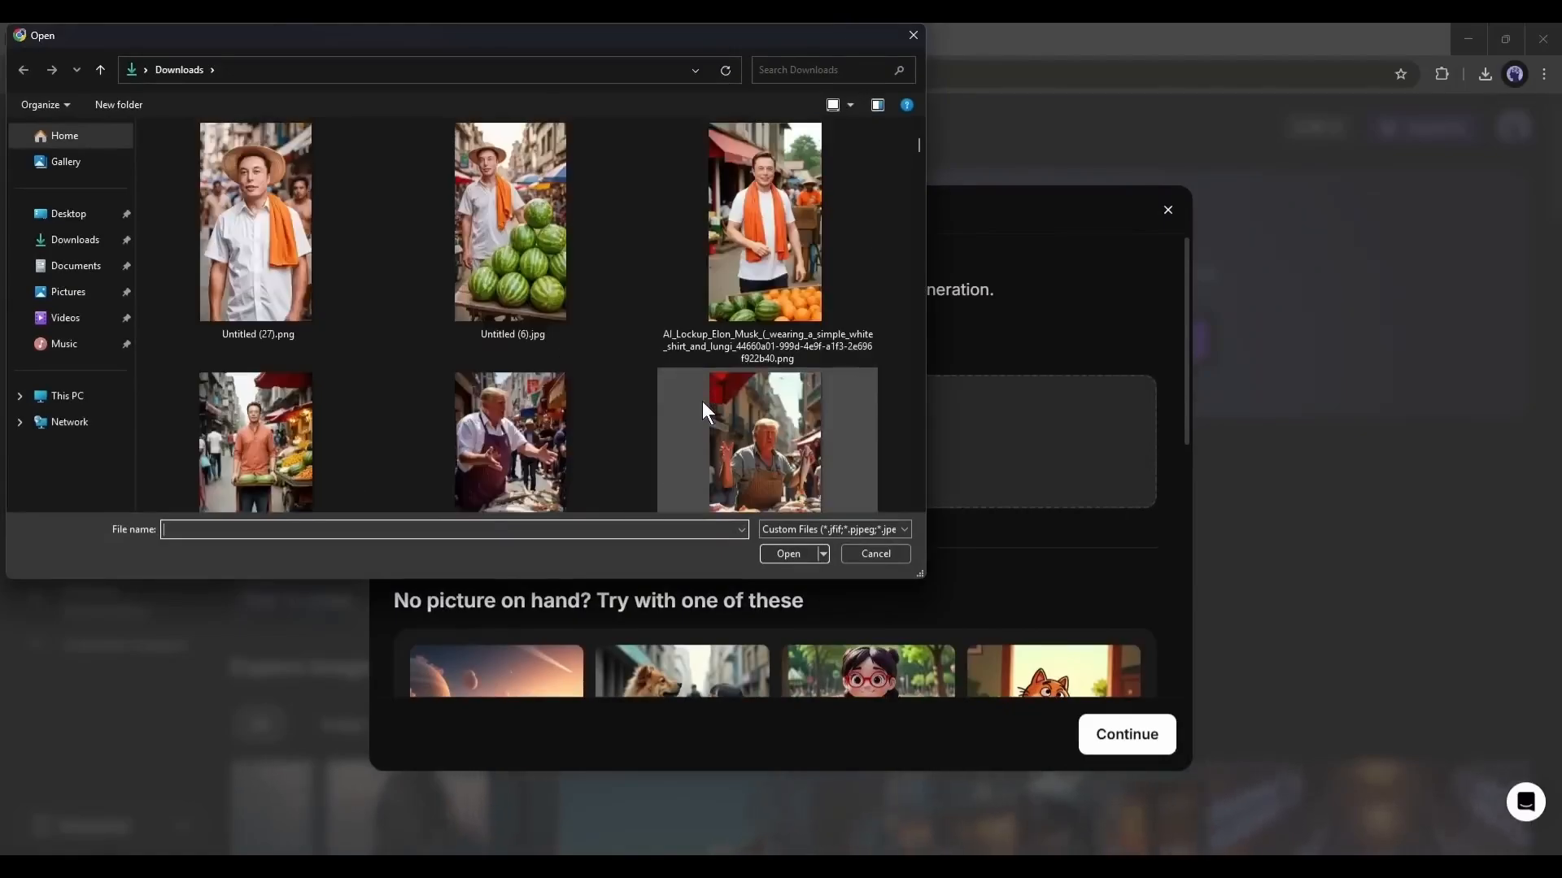
double_click(510, 223)
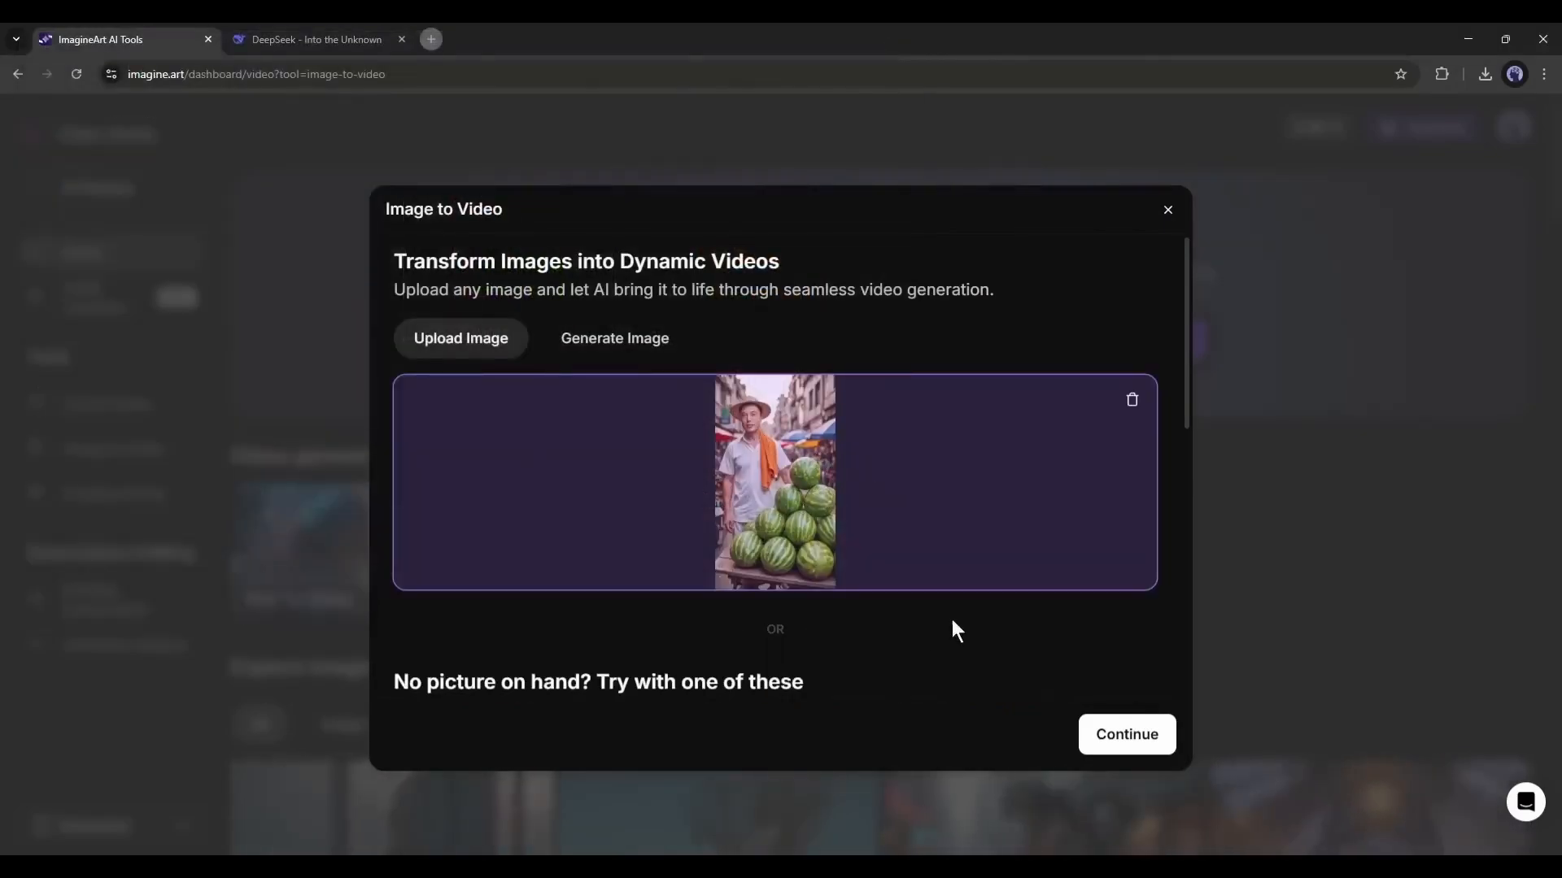
click(1103, 724)
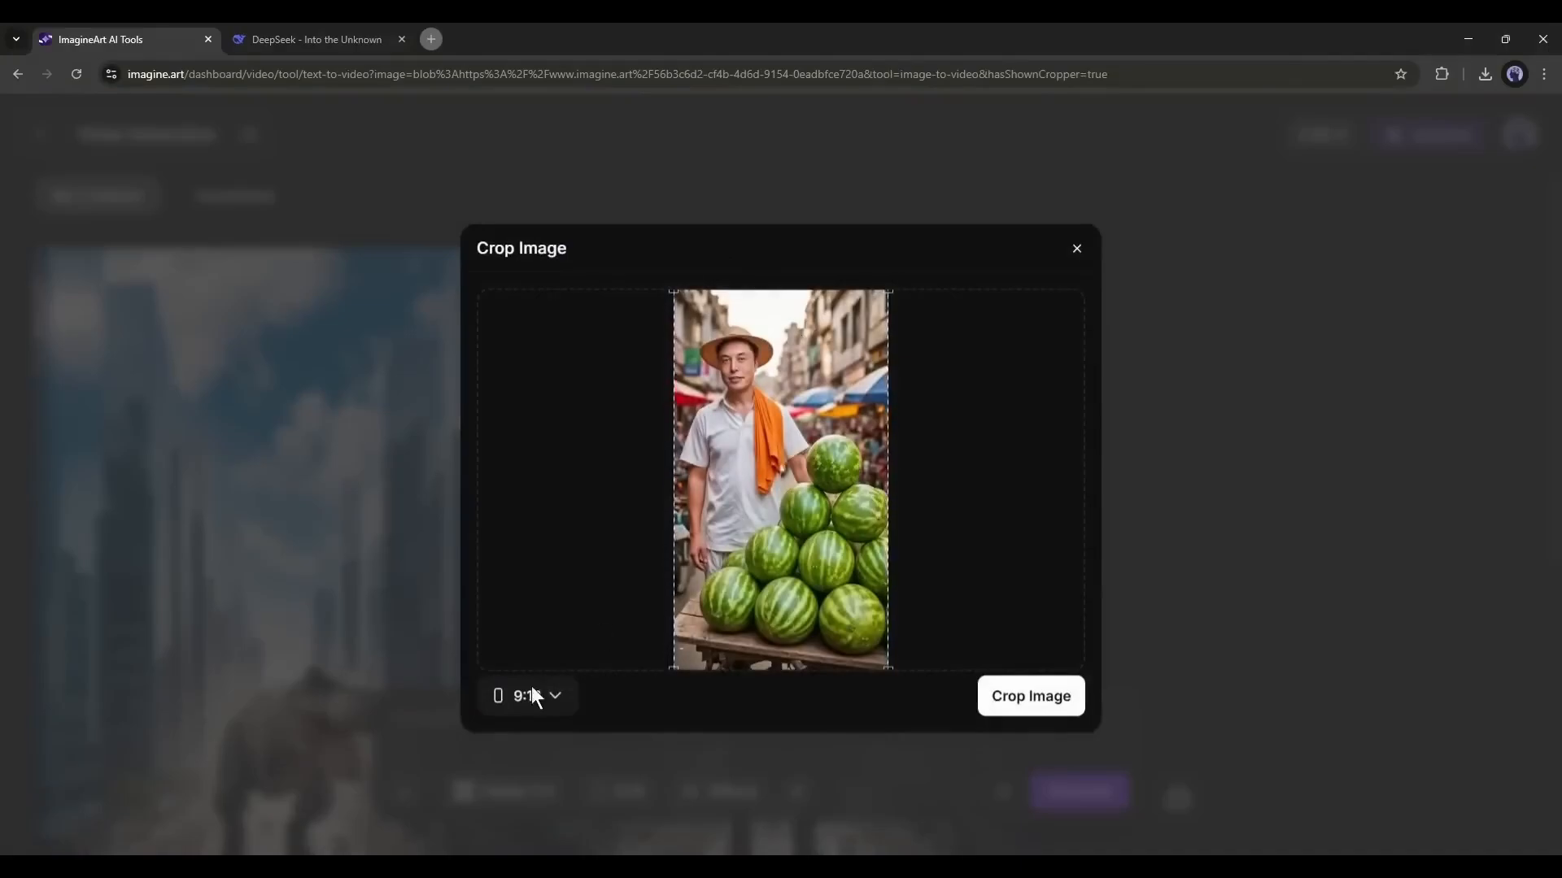
click(1027, 700)
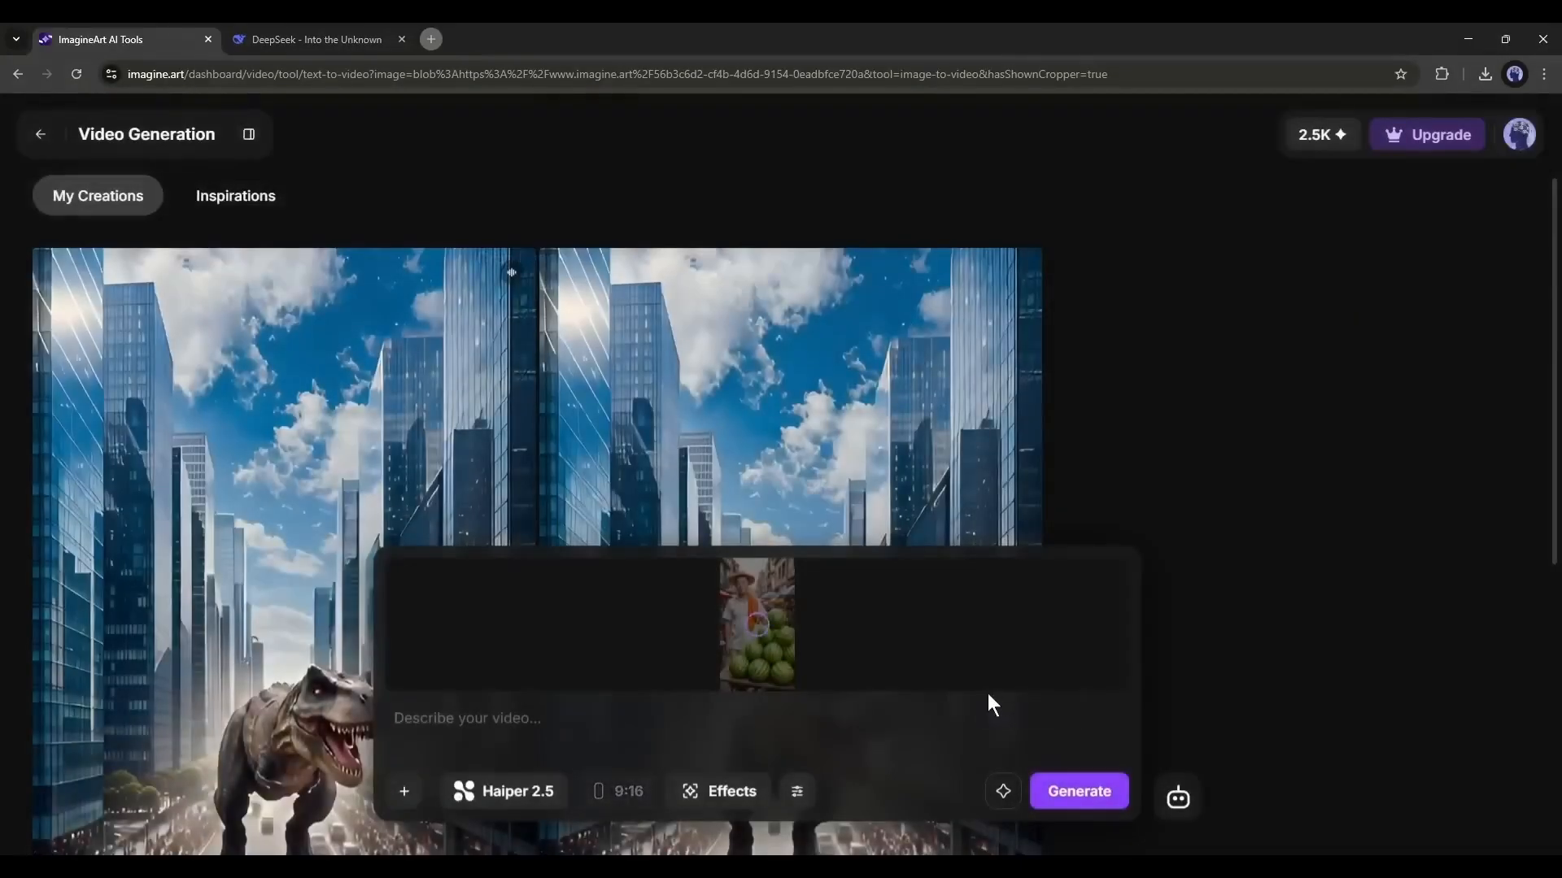
click(509, 719)
key(ctrl+v)
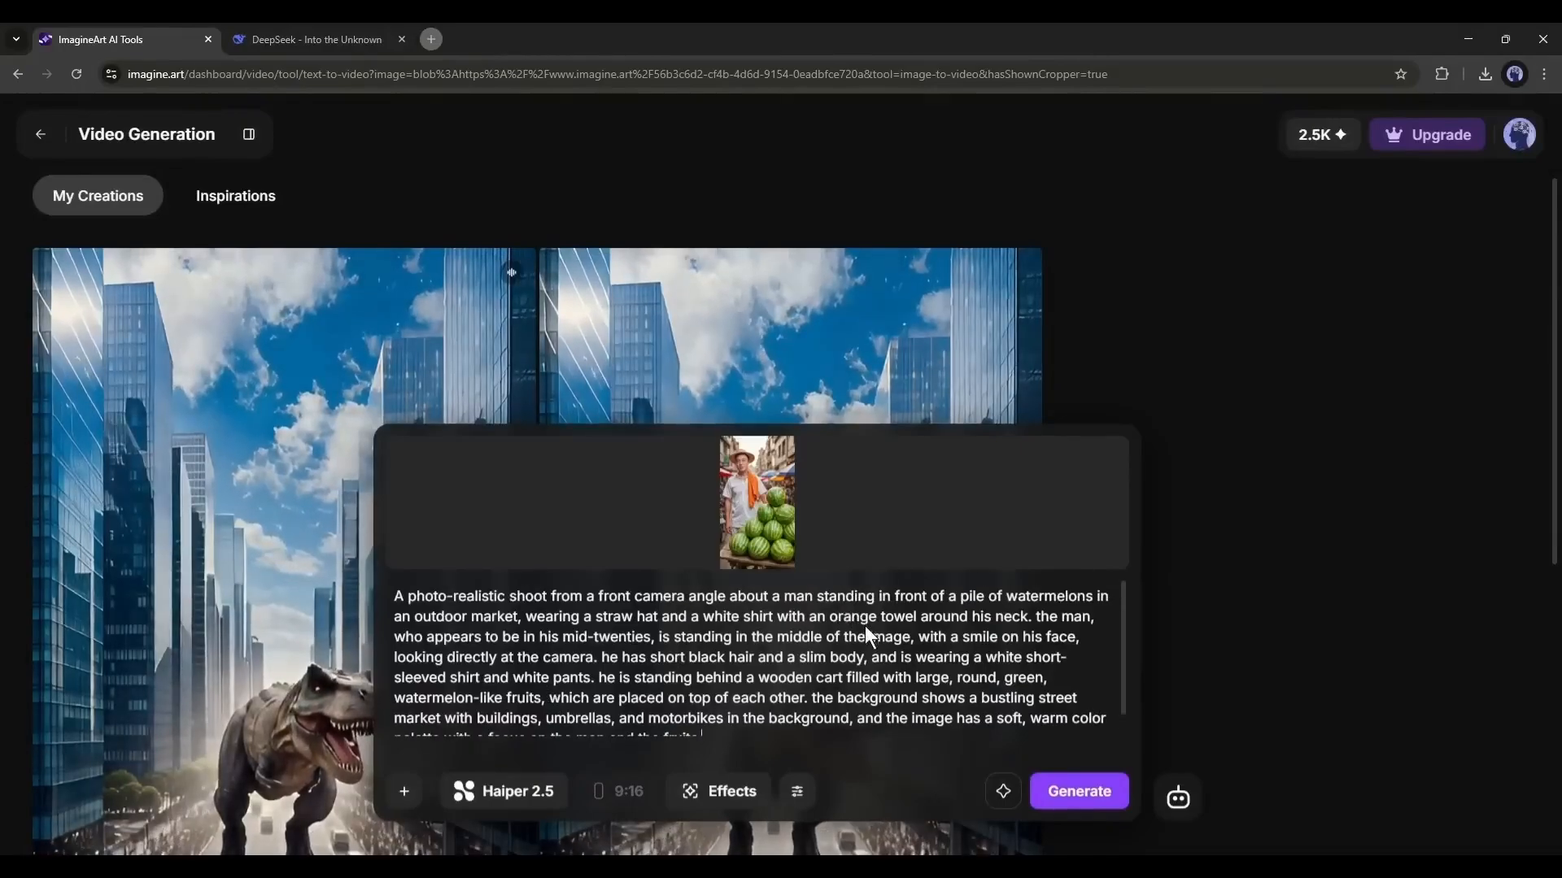
scroll(539, 633, down, 1)
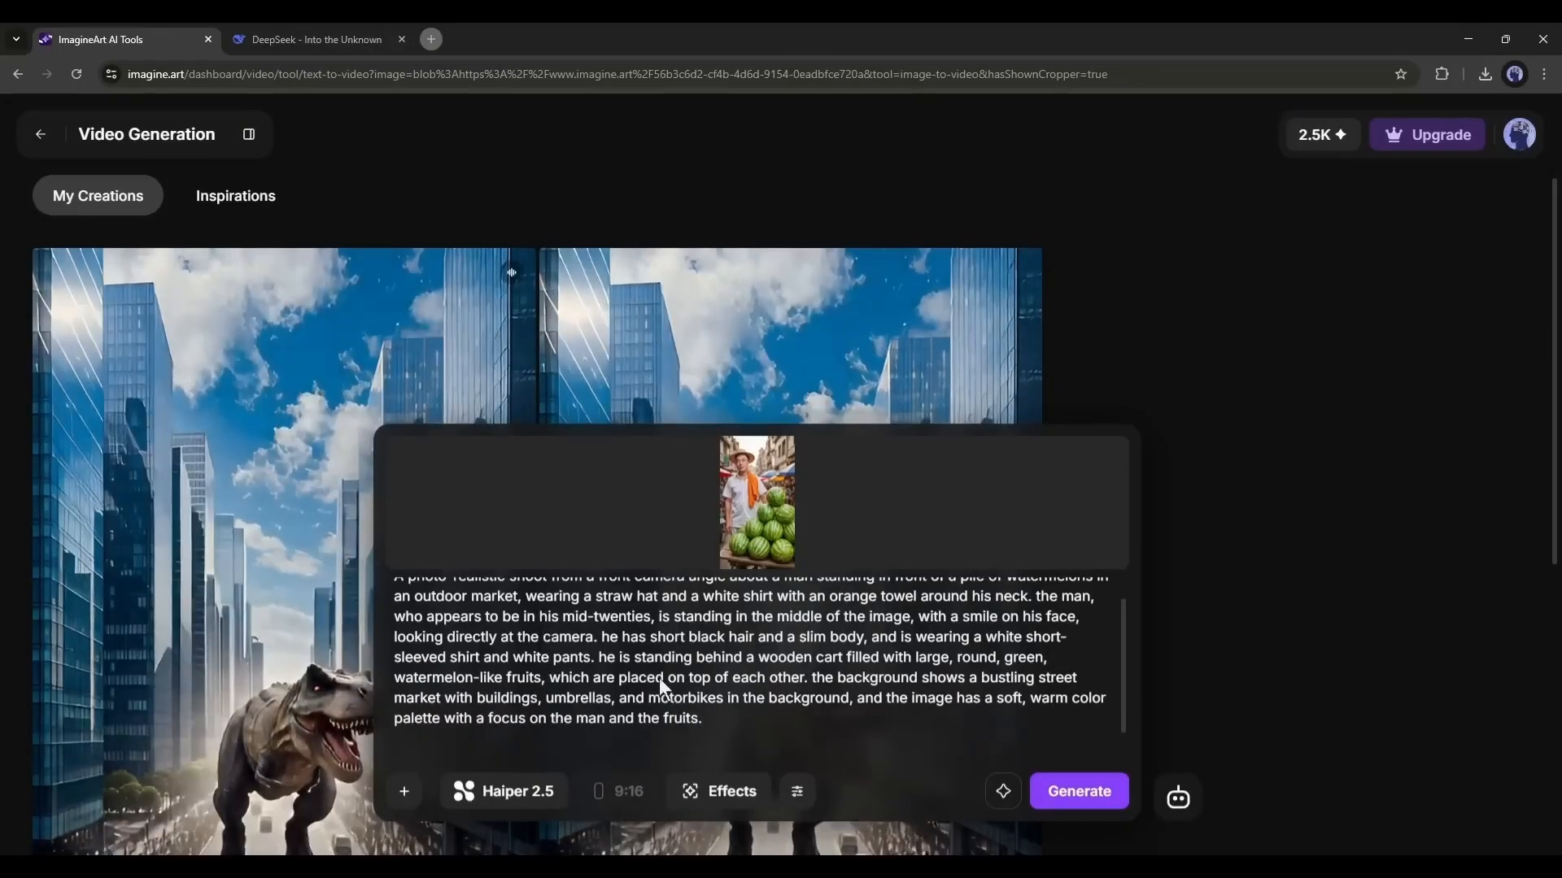
key(ctrl+a)
key(BackSpace)
- Copy the first Scene 1 prompt from DeepSeek, about setting up the wooden cart and stacking watermelons, into the ImagineArt video description
click(310, 39)
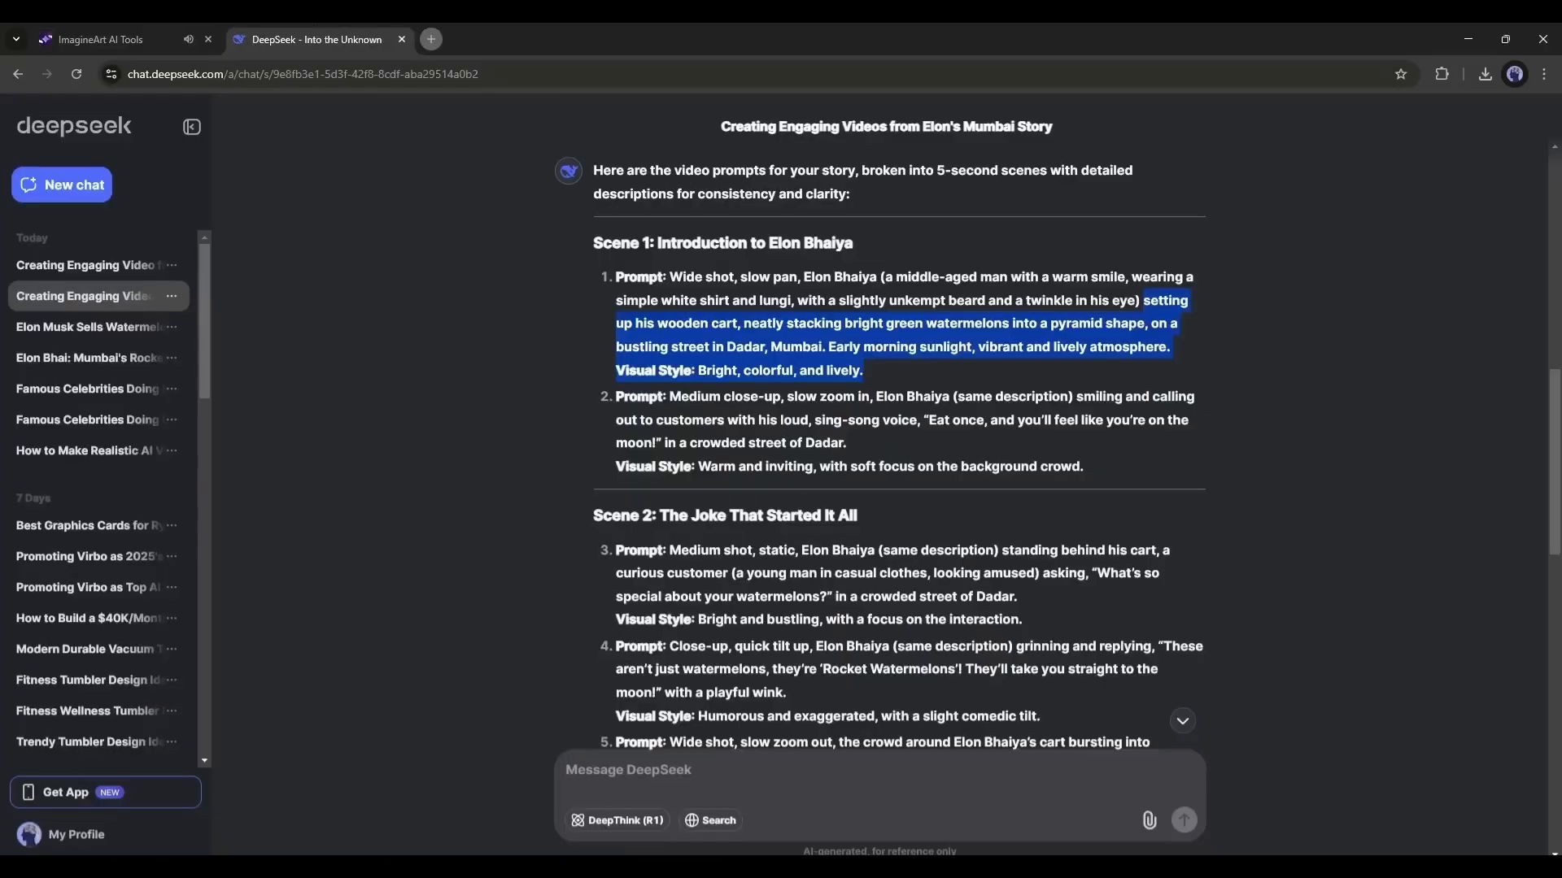
key(ctrl+c)
click(144, 37)
key(ctrl+v)
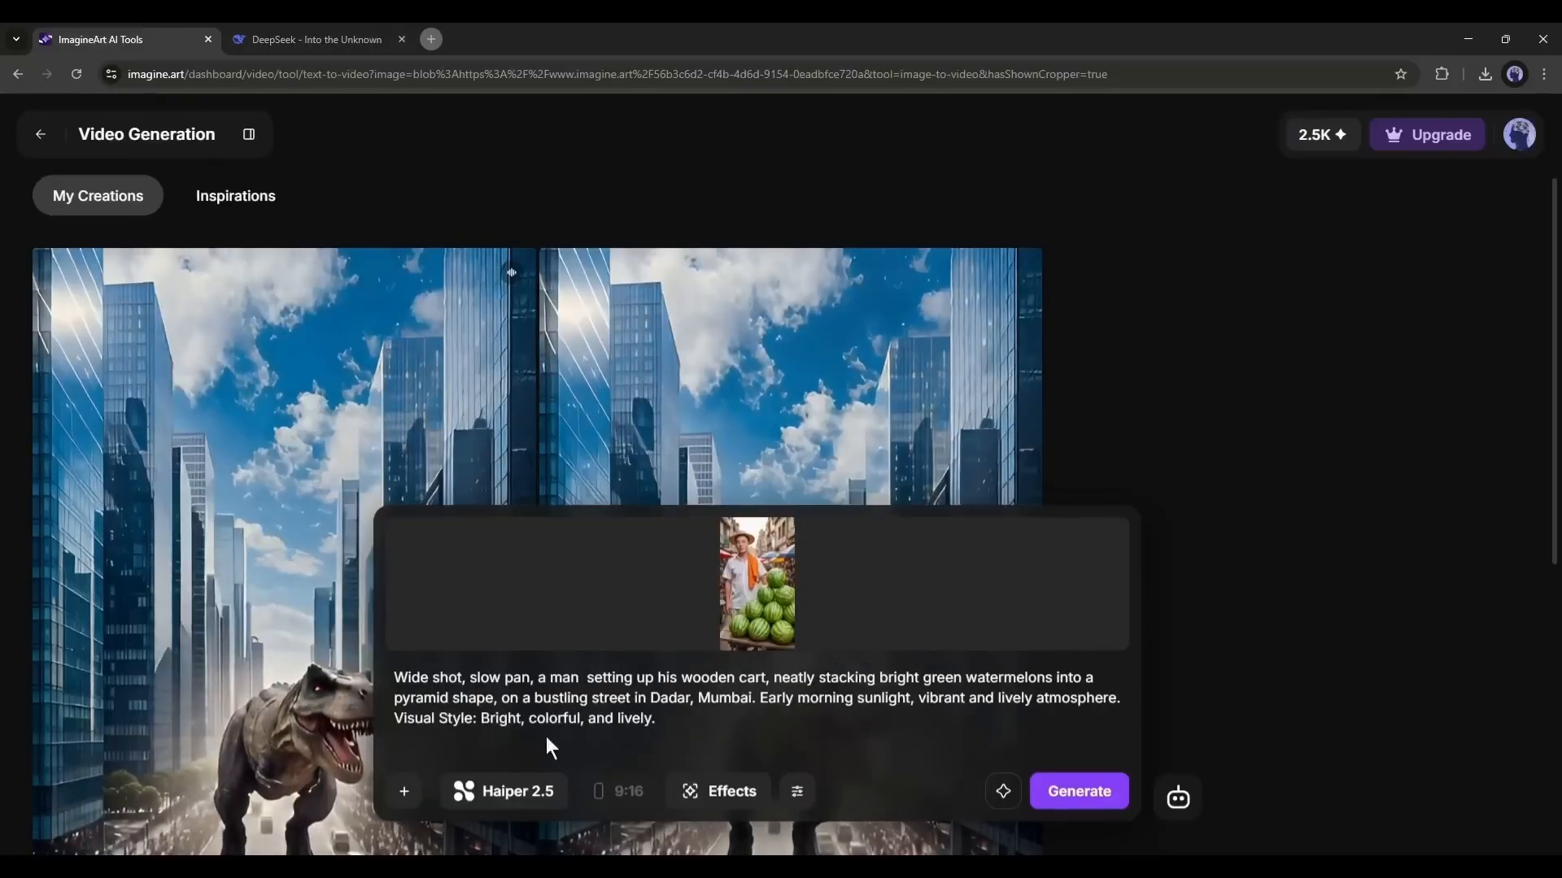
- Choose the Kling 1.6 SD model and generate the watermelon-stacking video
click(479, 801)
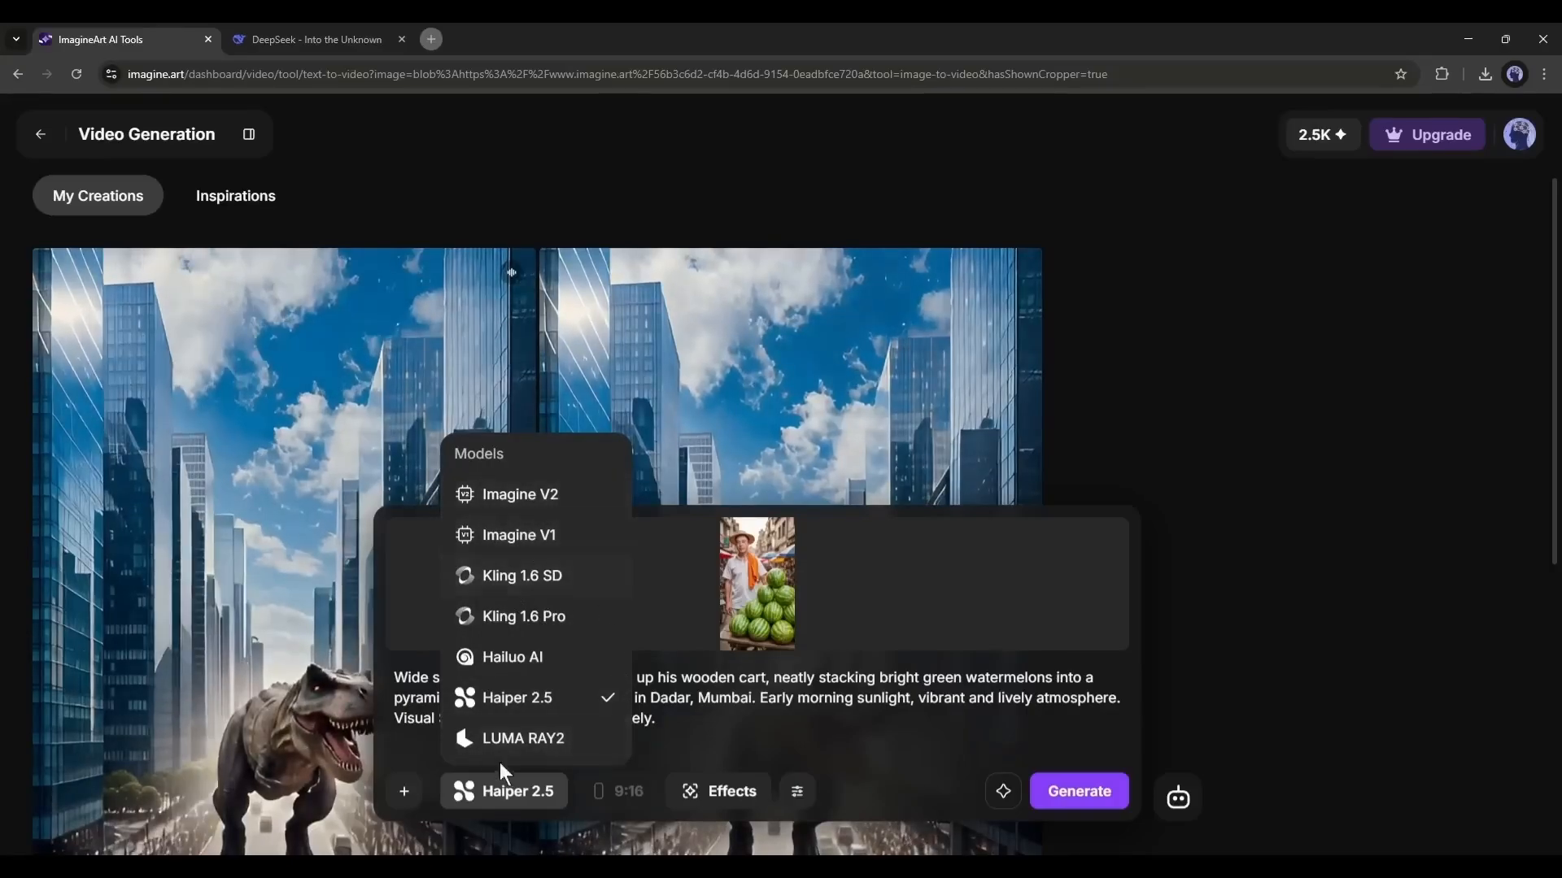
click(529, 578)
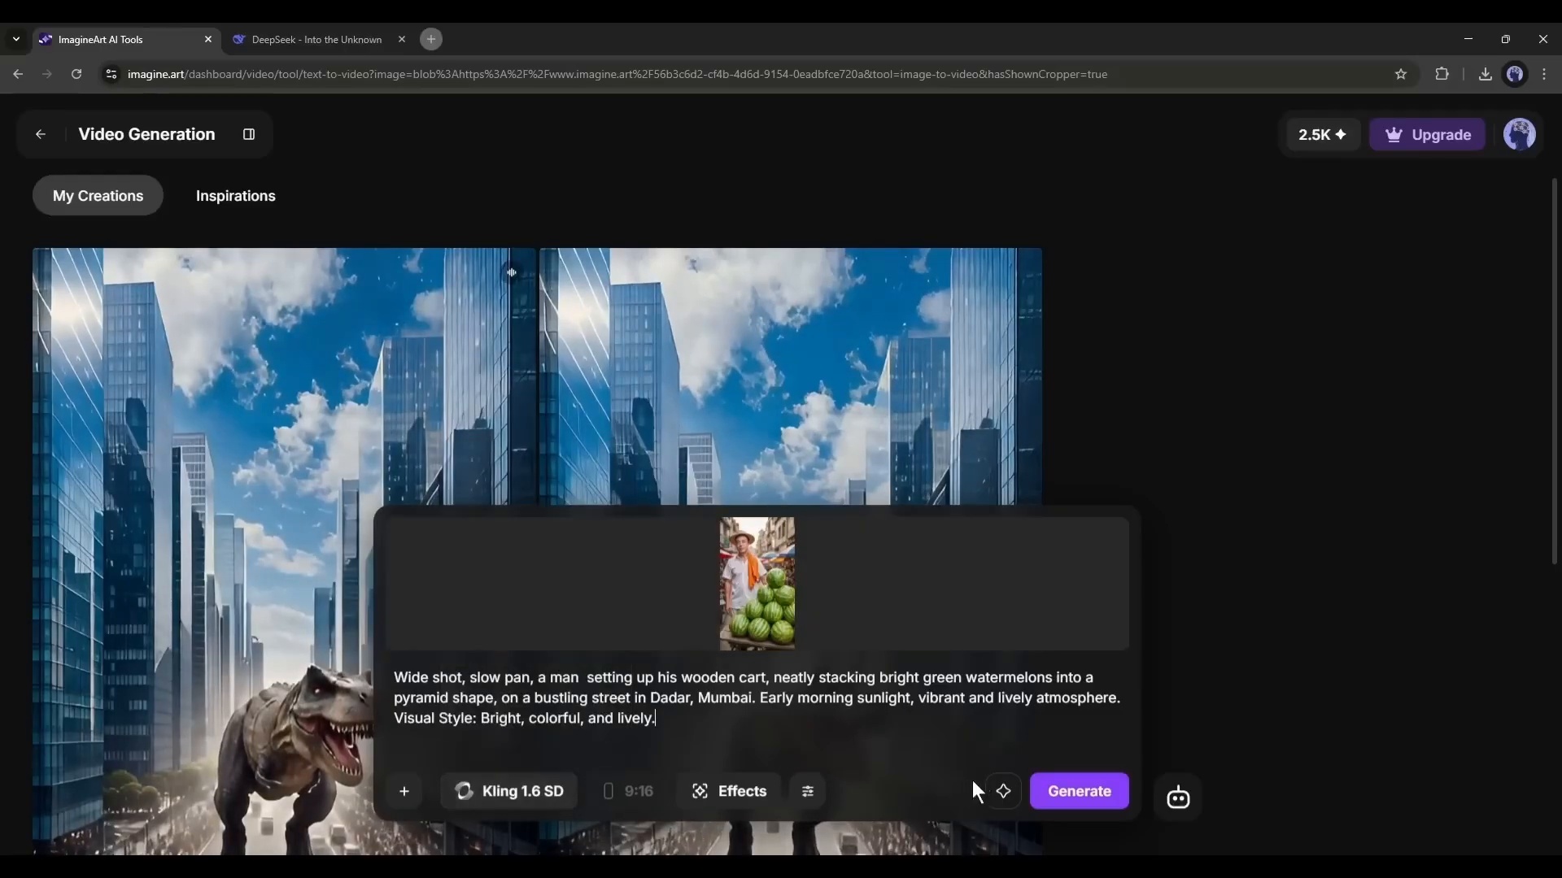
click(714, 732)
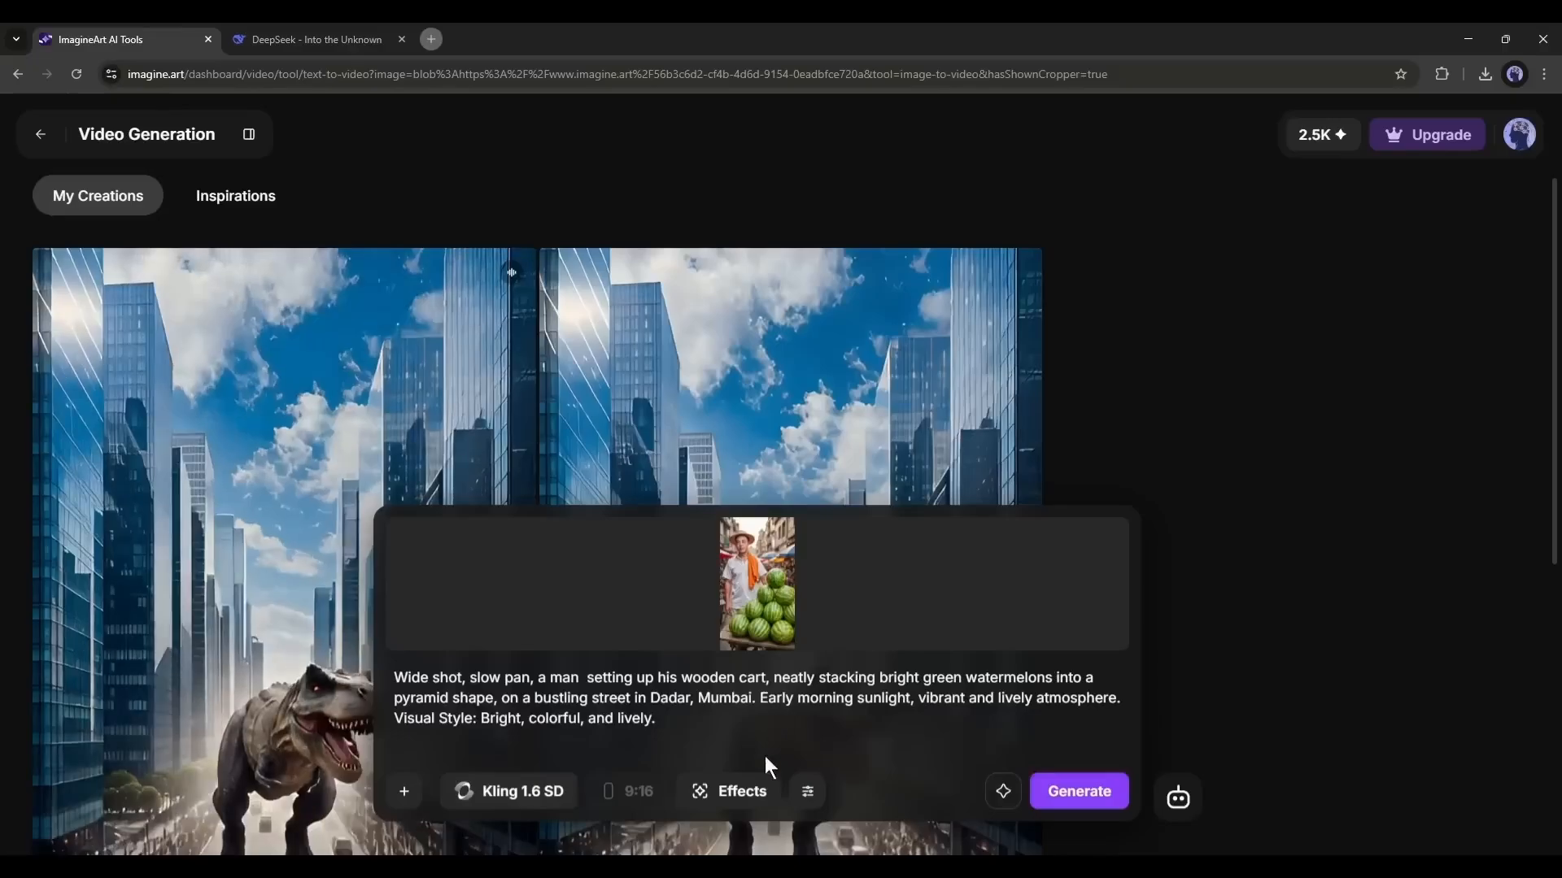
click(1076, 790)
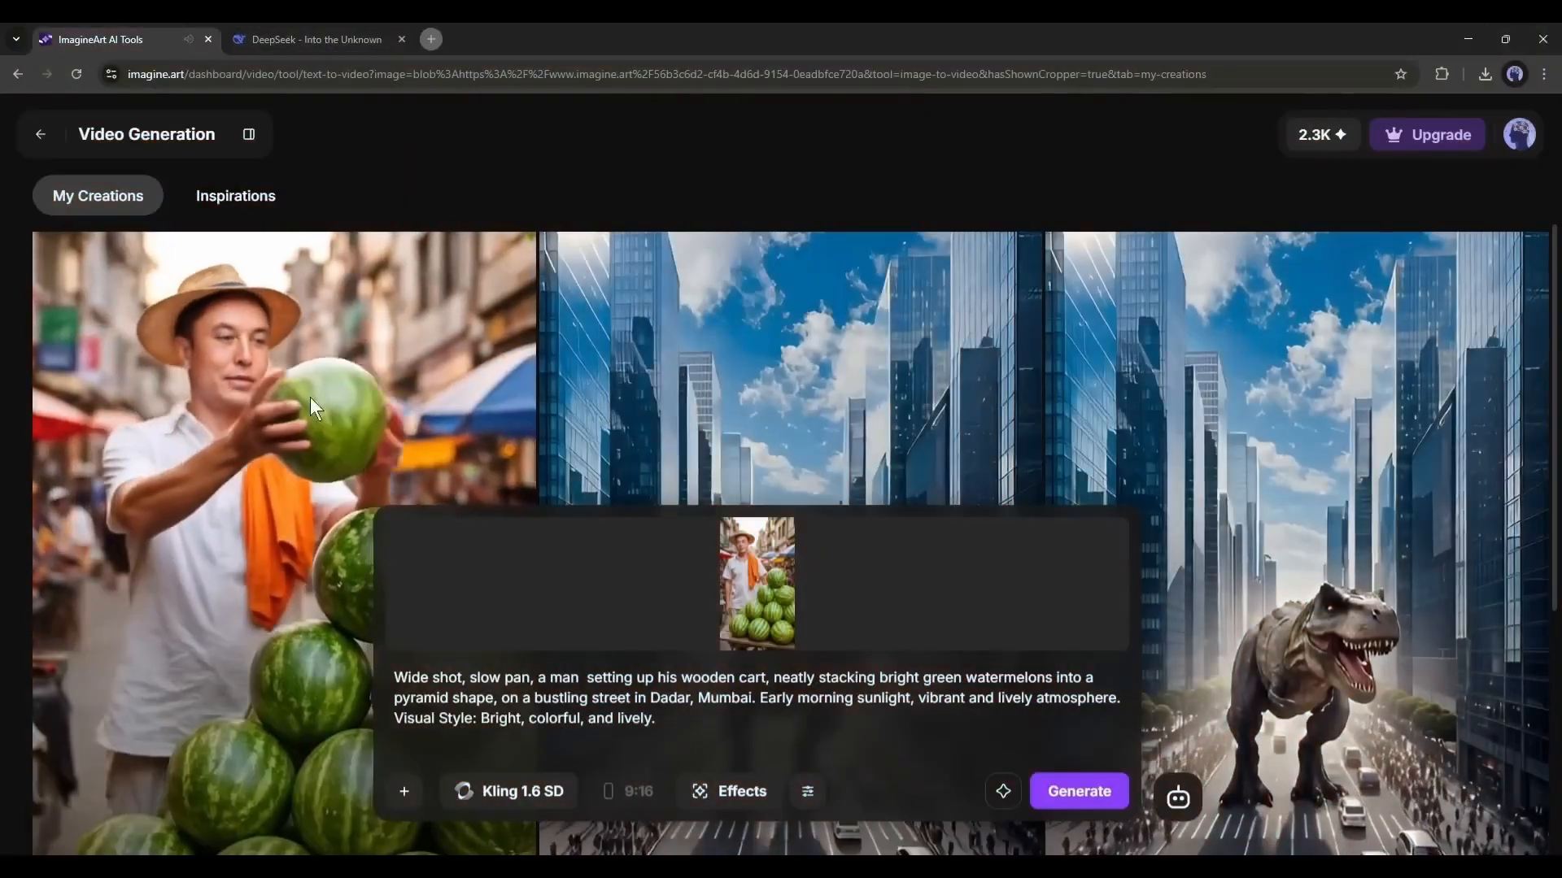
- Open the generated watermelon-stacking video, add sound to it and download it
click(348, 470)
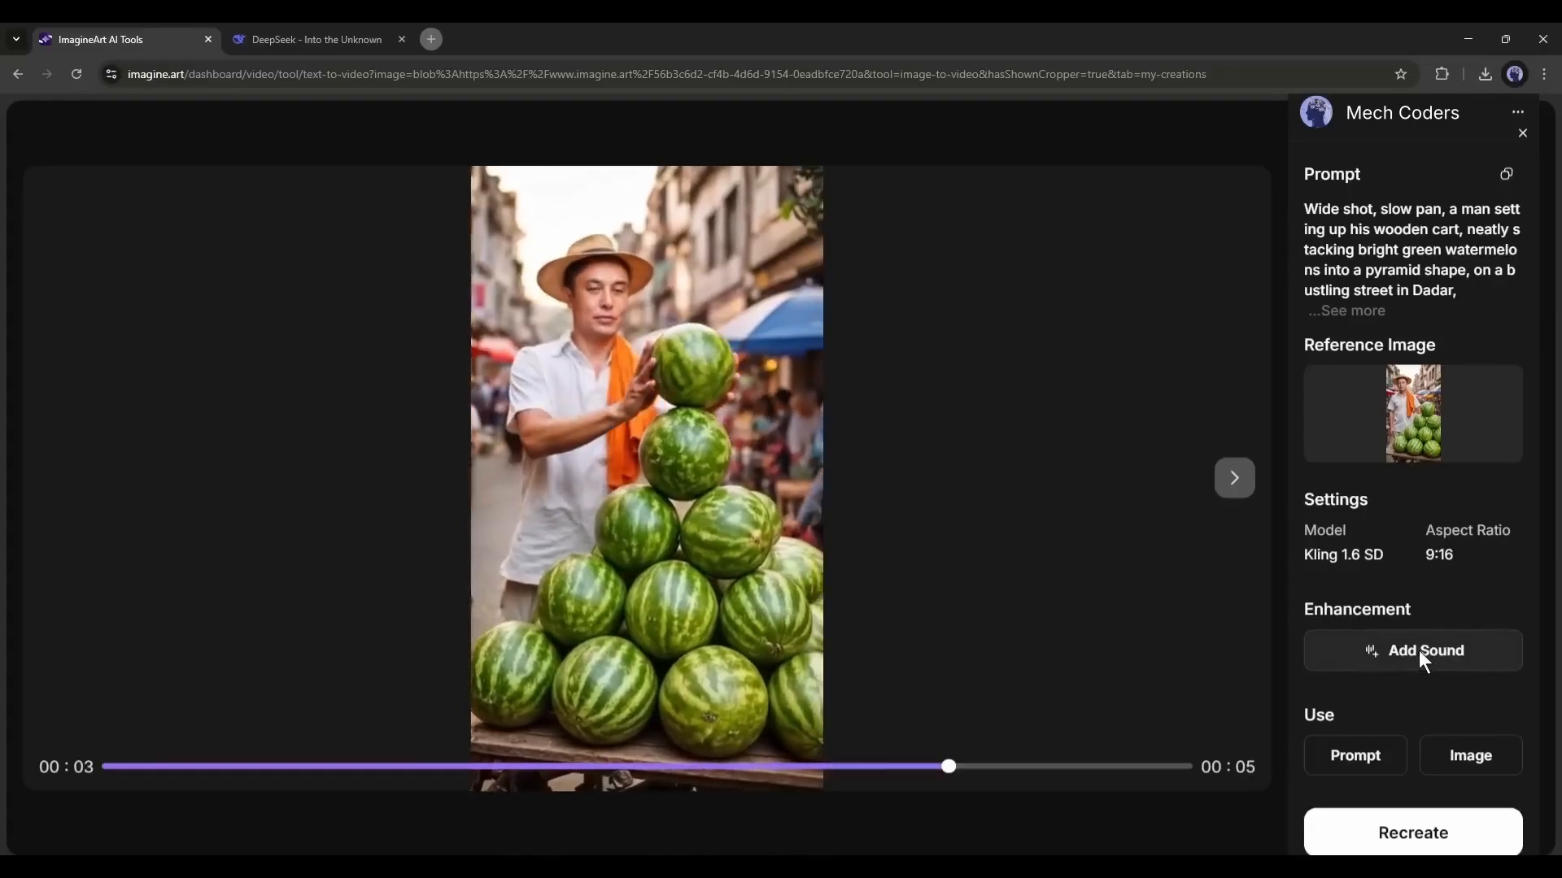
click(1420, 651)
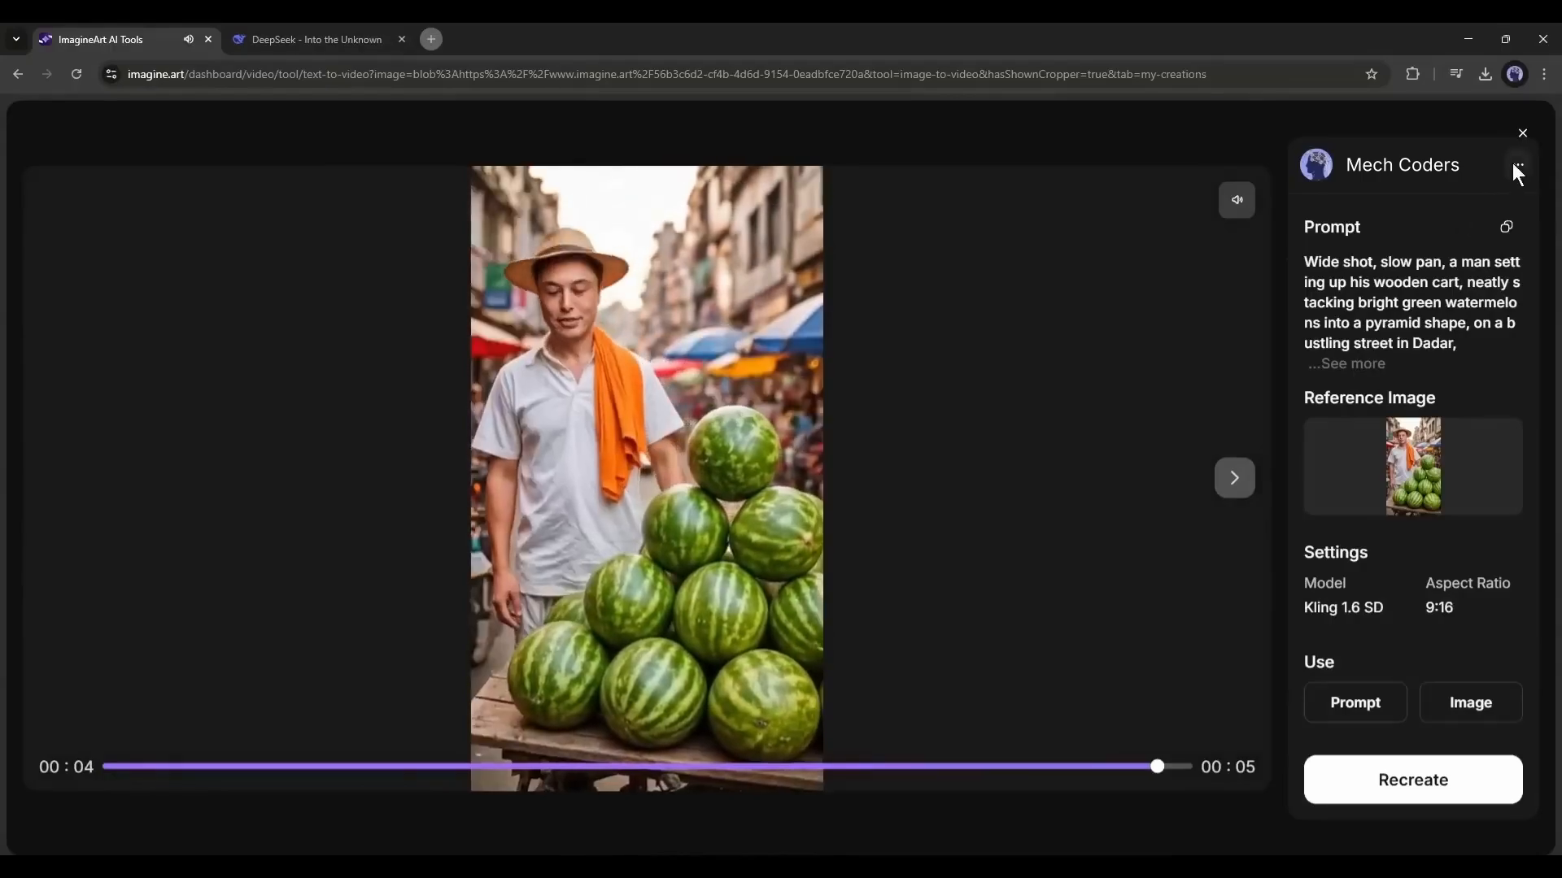
click(1514, 163)
click(1456, 206)
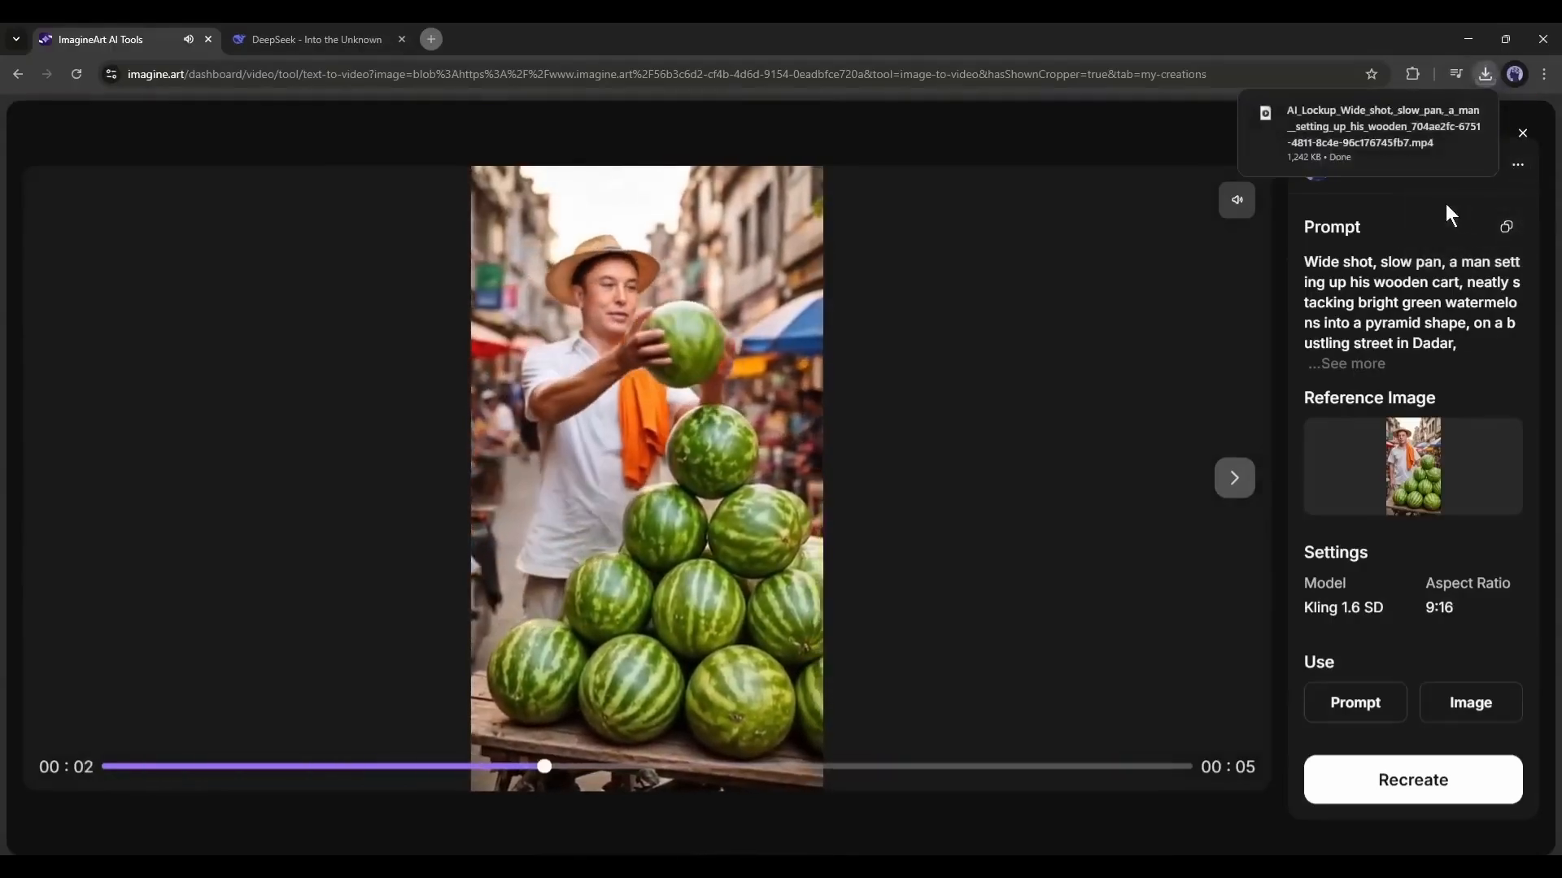
click(1414, 295)
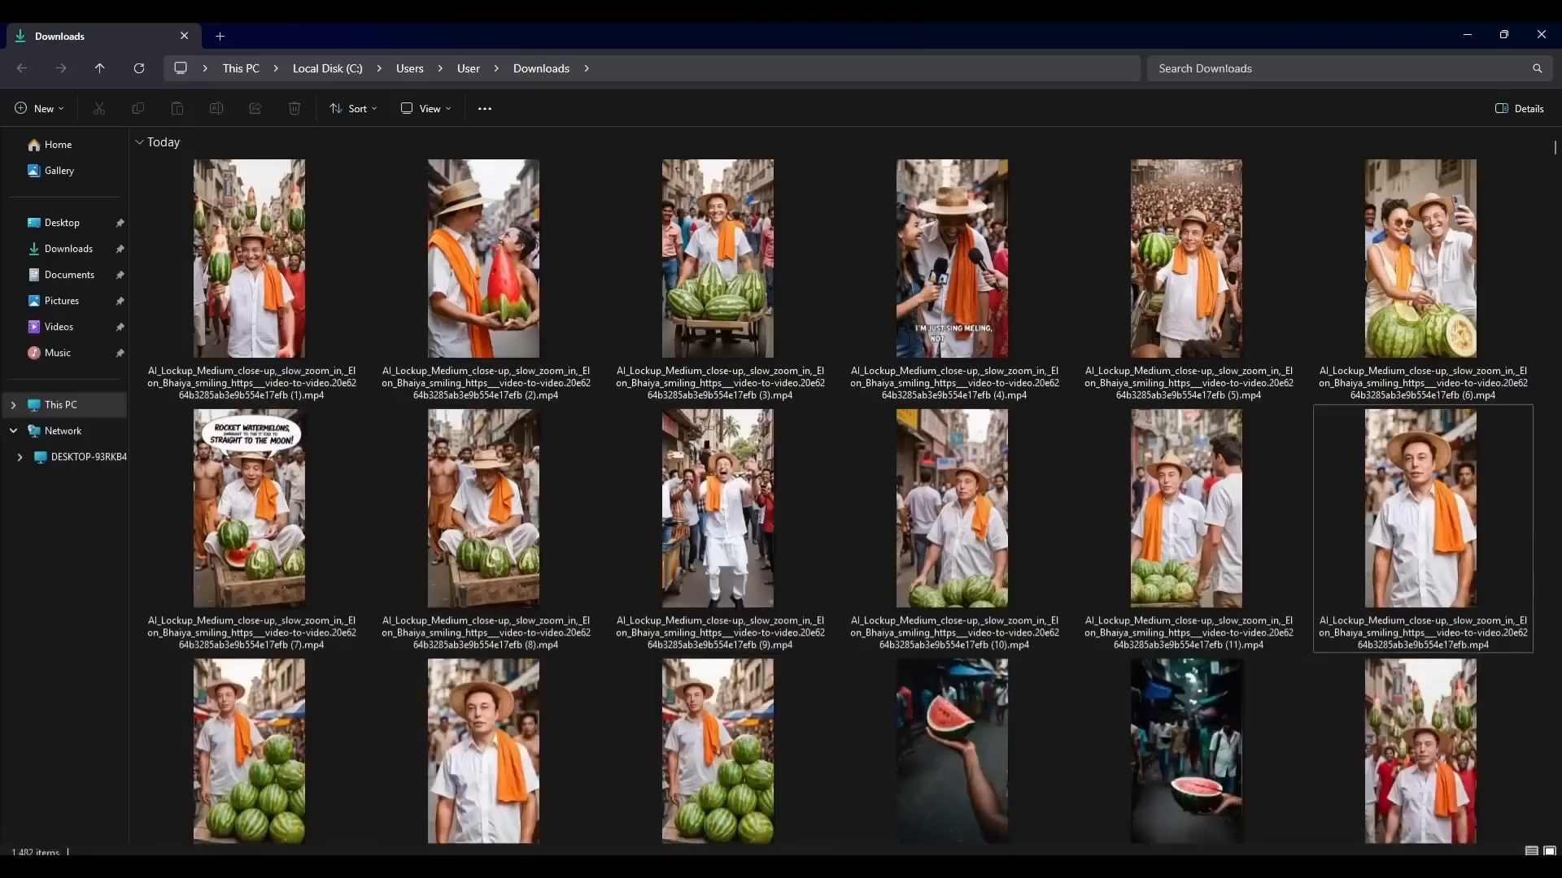
click(718, 760)
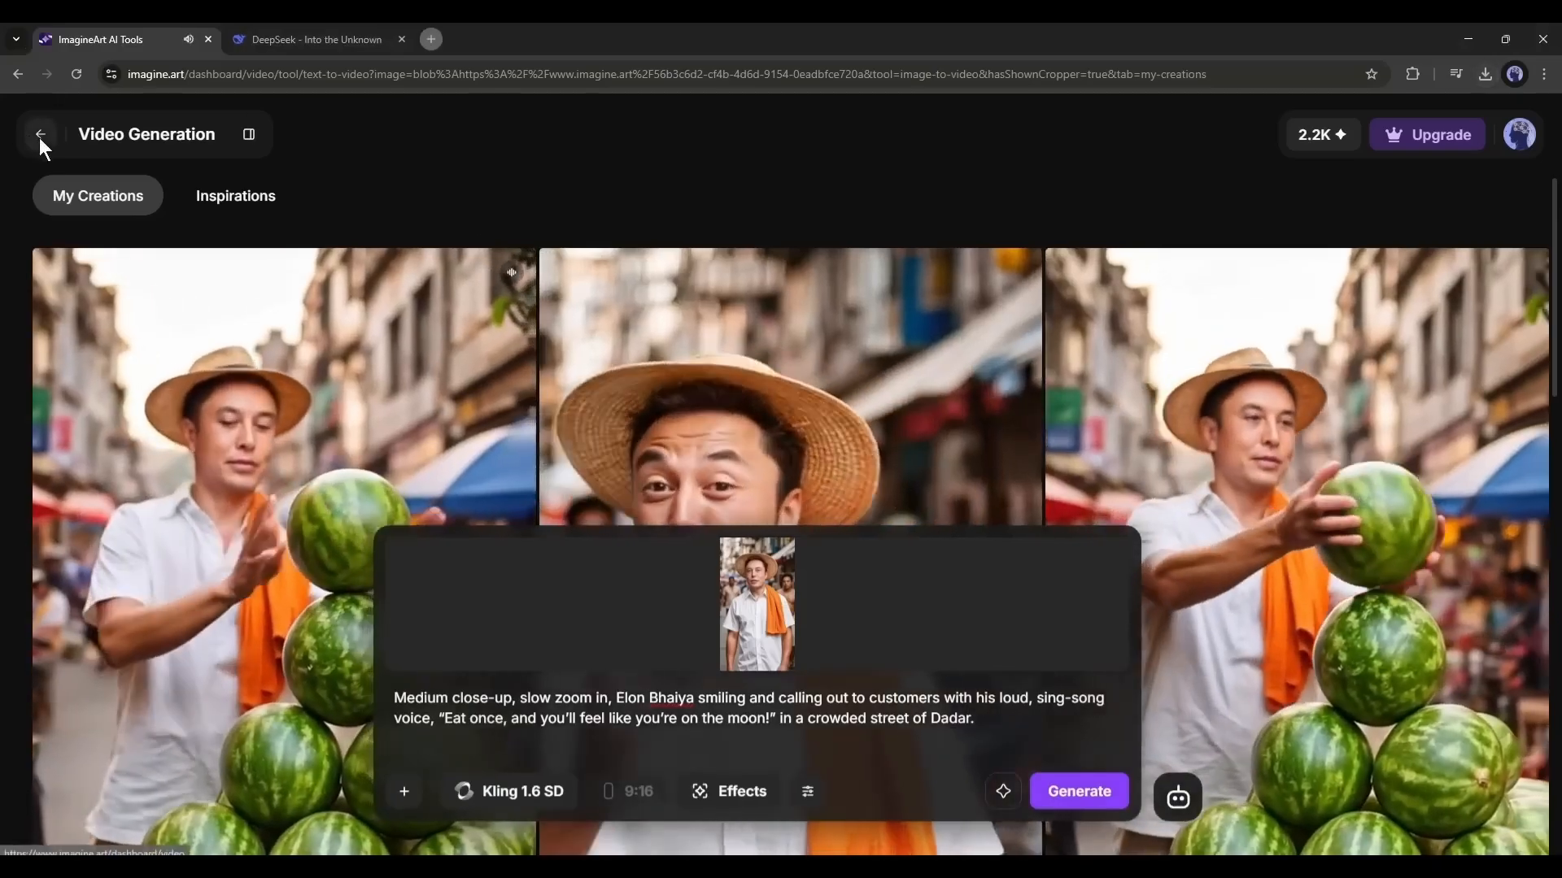
- Return to Imagine Shorts and look at the options for the project "Elon Musk: The Best Water Lemon Seller"
click(42, 138)
click(1504, 545)
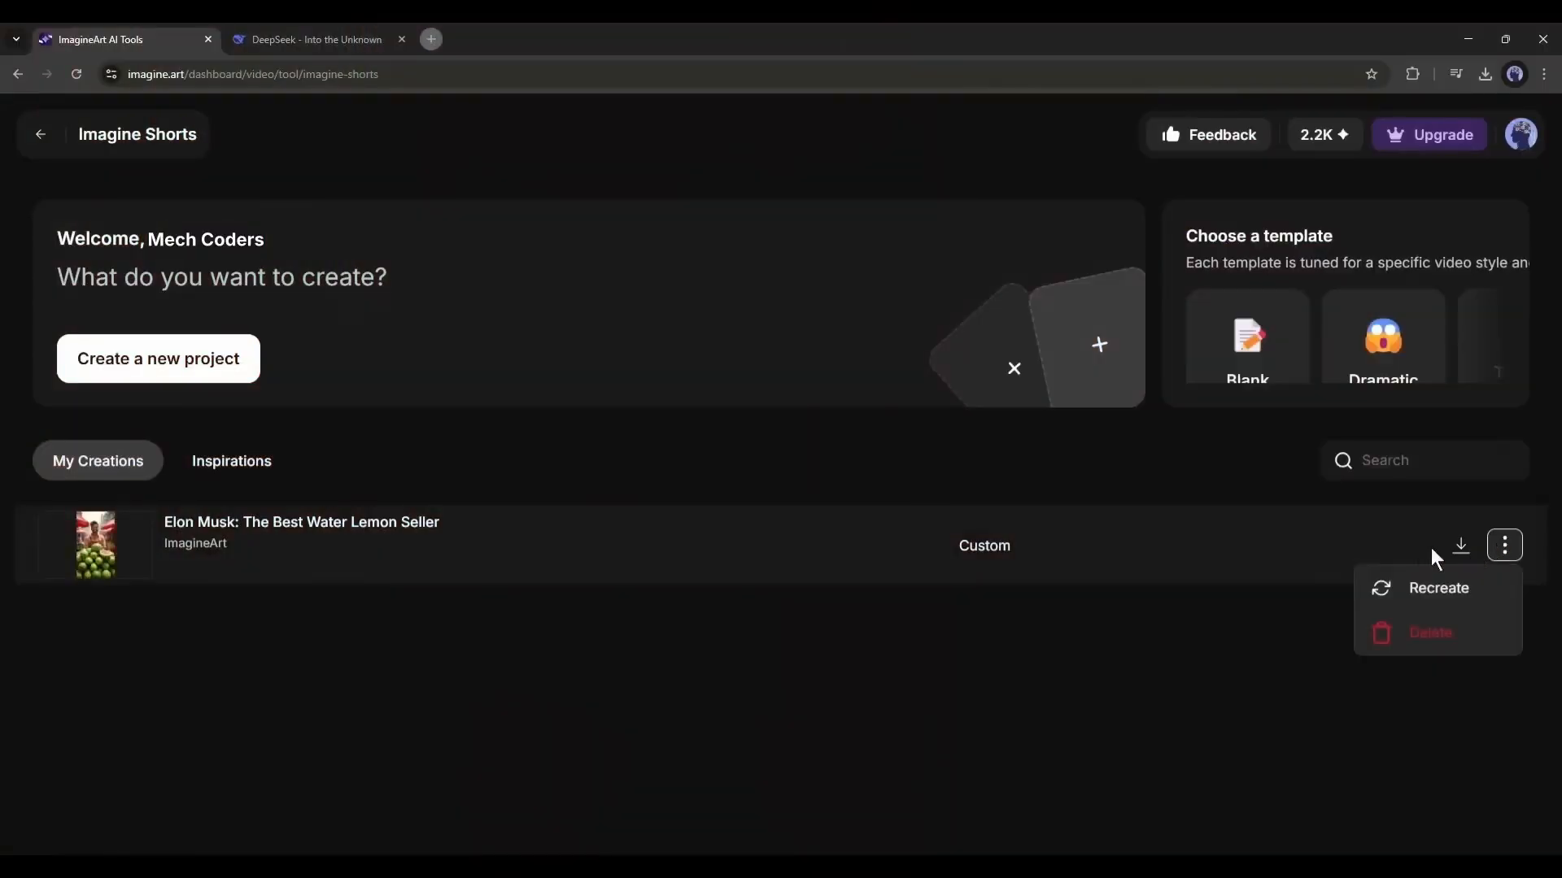
click(1301, 545)
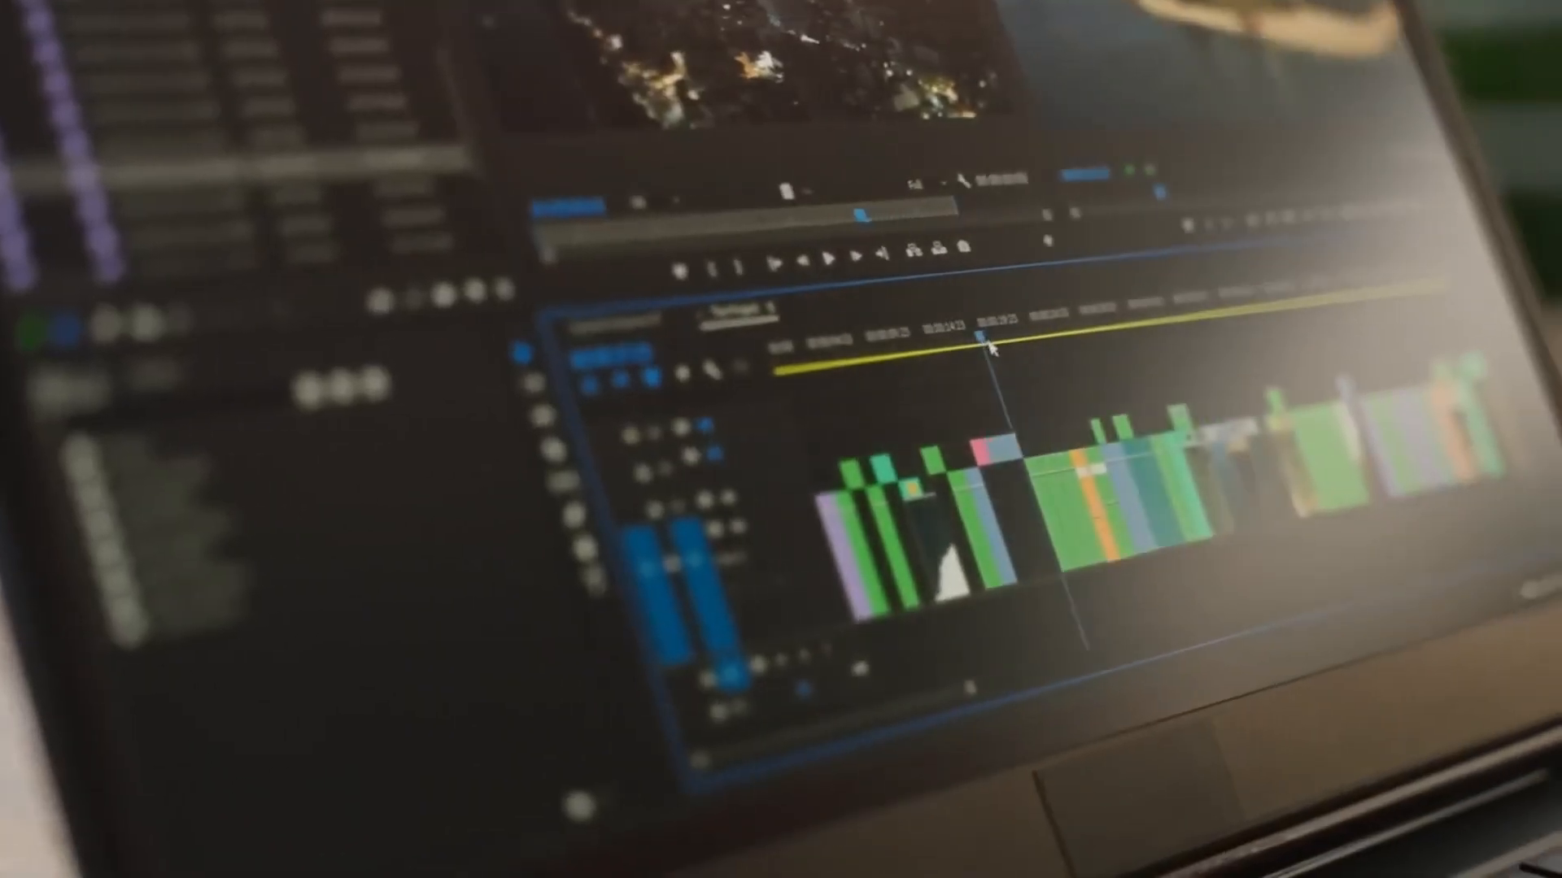